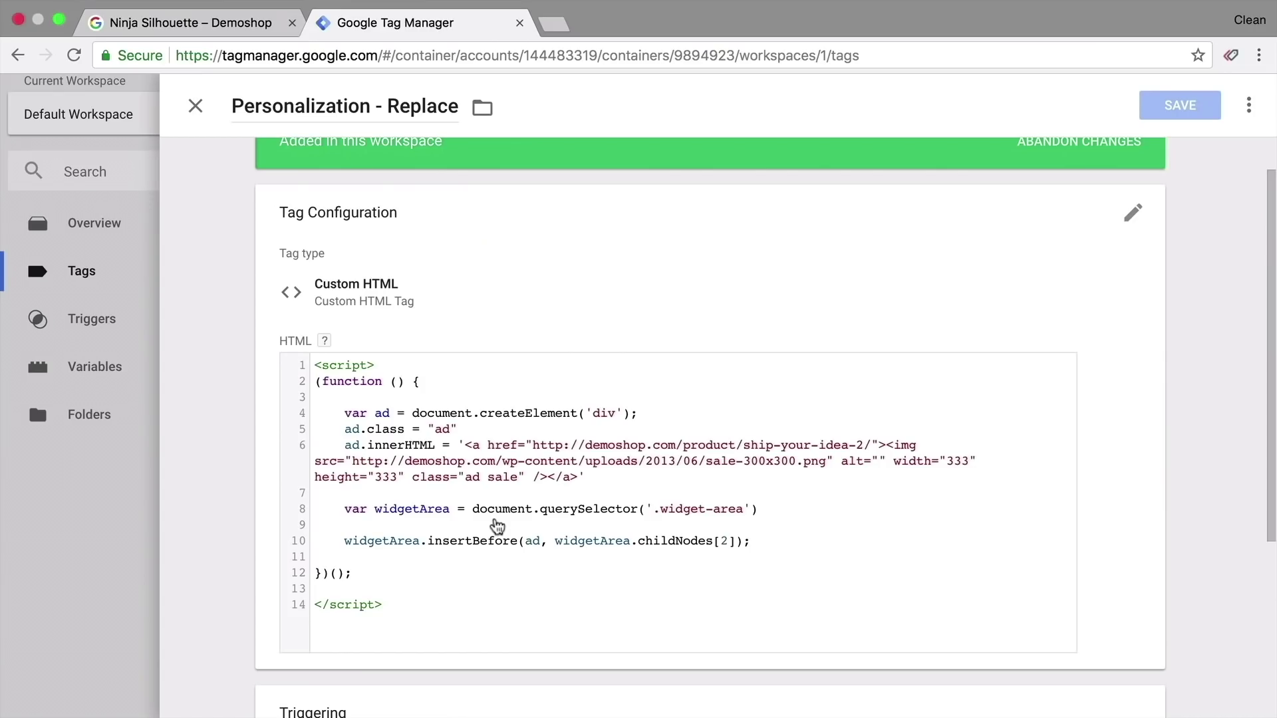
scroll(569, 440, down, 3)
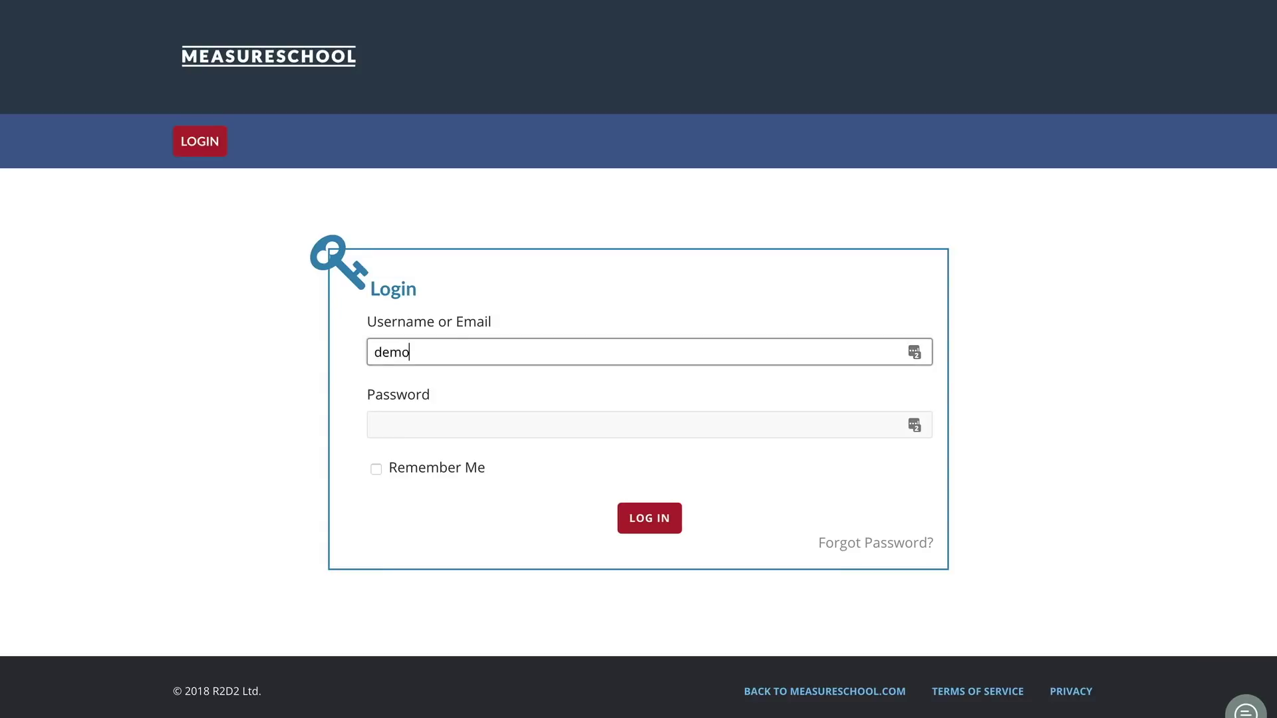
text(@test.com)
- Log in with the demo account and open the Tag Manager preview pane on Ninja Silhouette
key(Tab)
text(••••••)
click(649, 518)
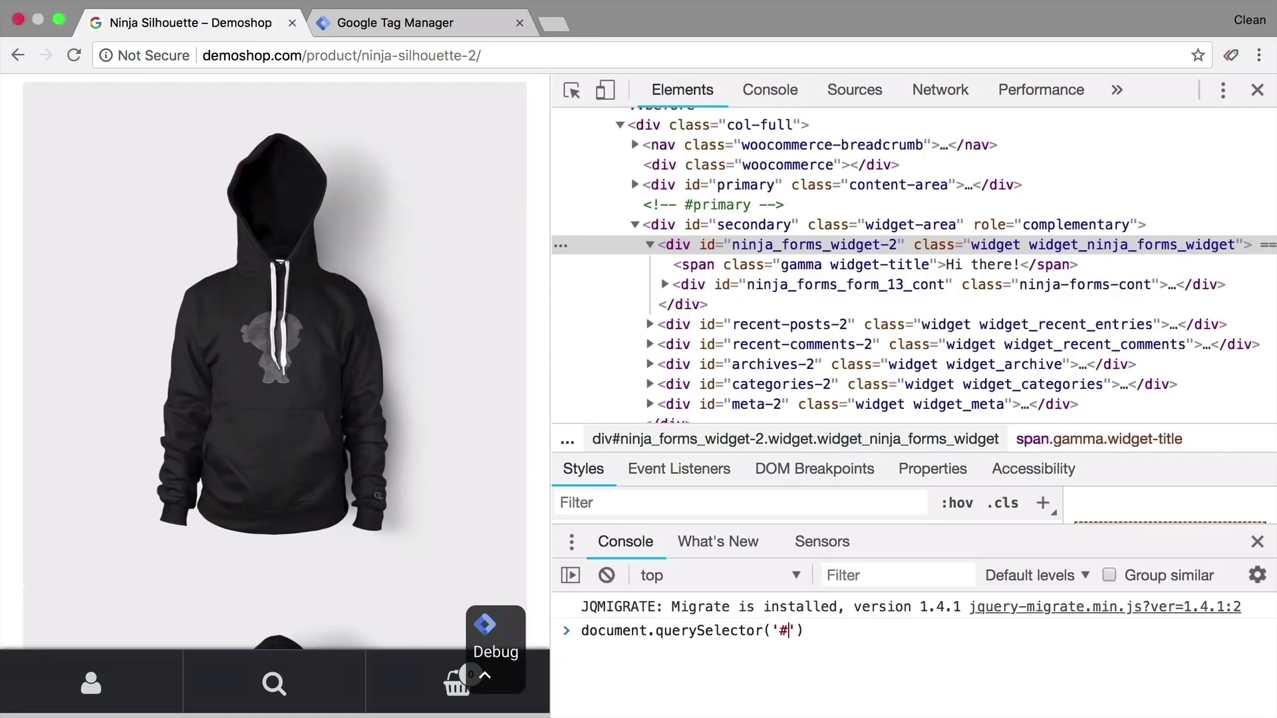
text(ninja_forms_widget-2)
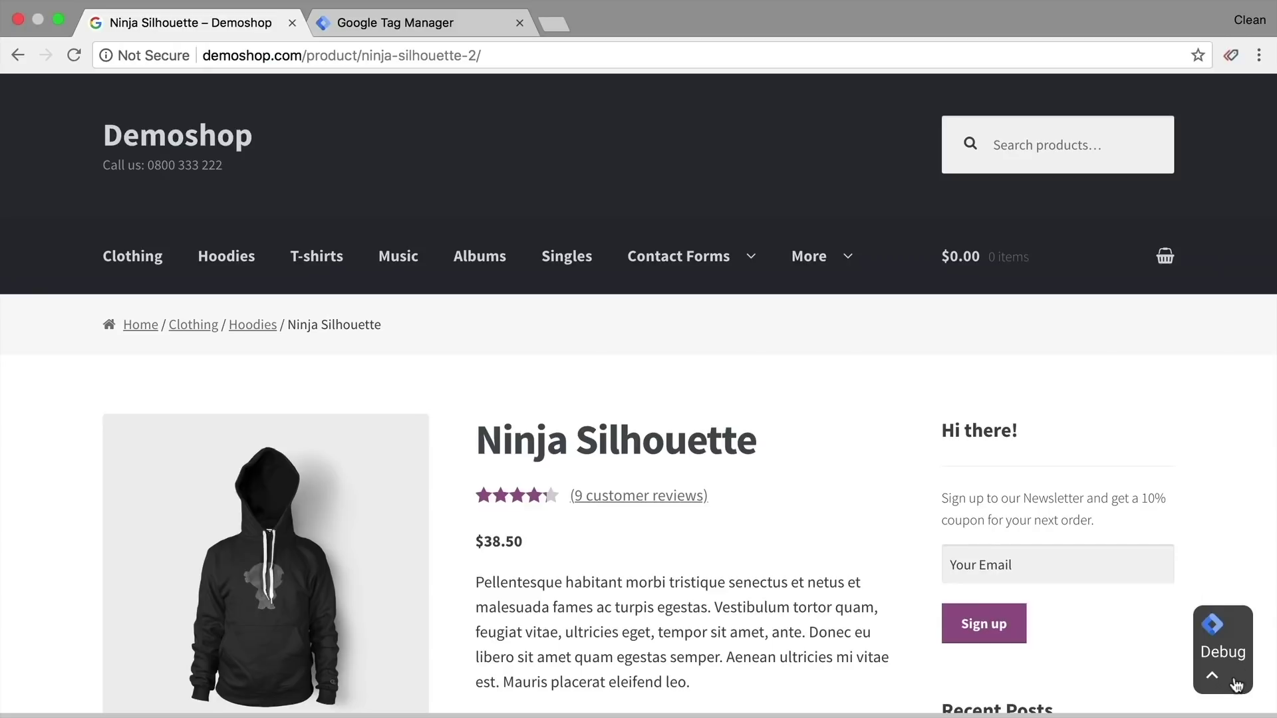
click(1224, 659)
- Enlarge the Data Layer view and review username JohnDoe, last name Doe, email, LTV 500, interest Ninjas
click(463, 522)
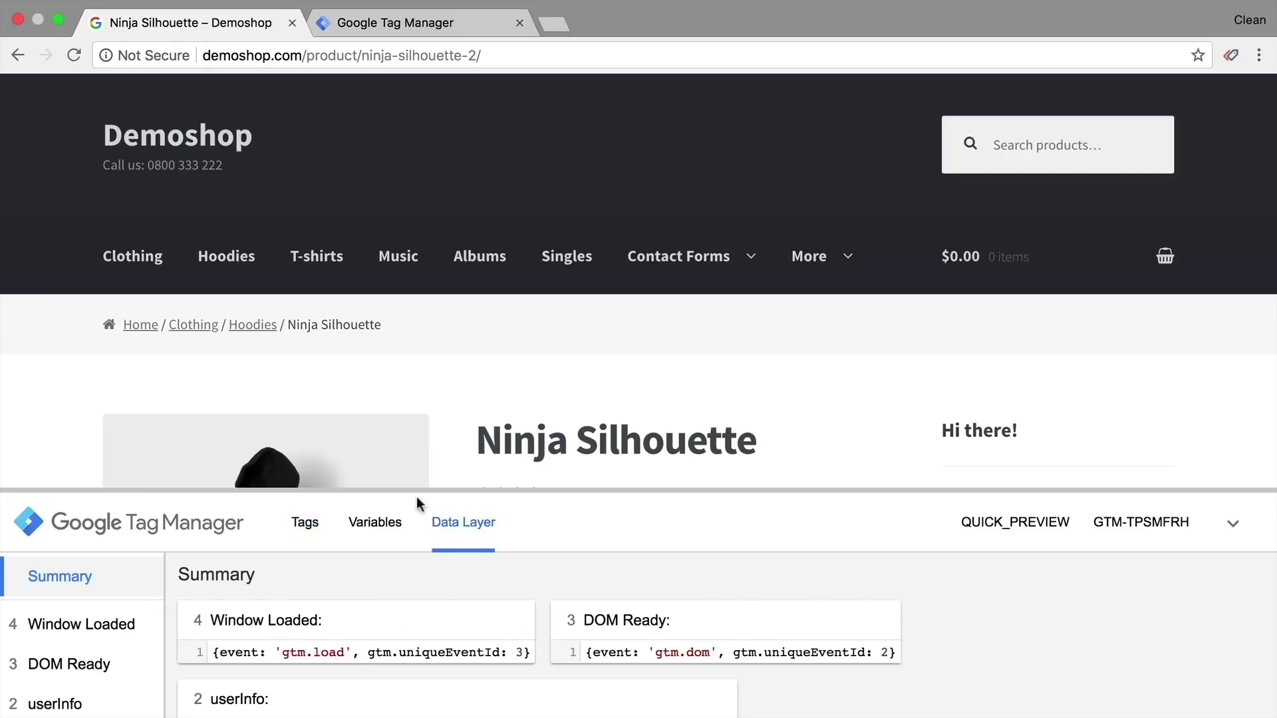
drag(420, 492, 516, 130)
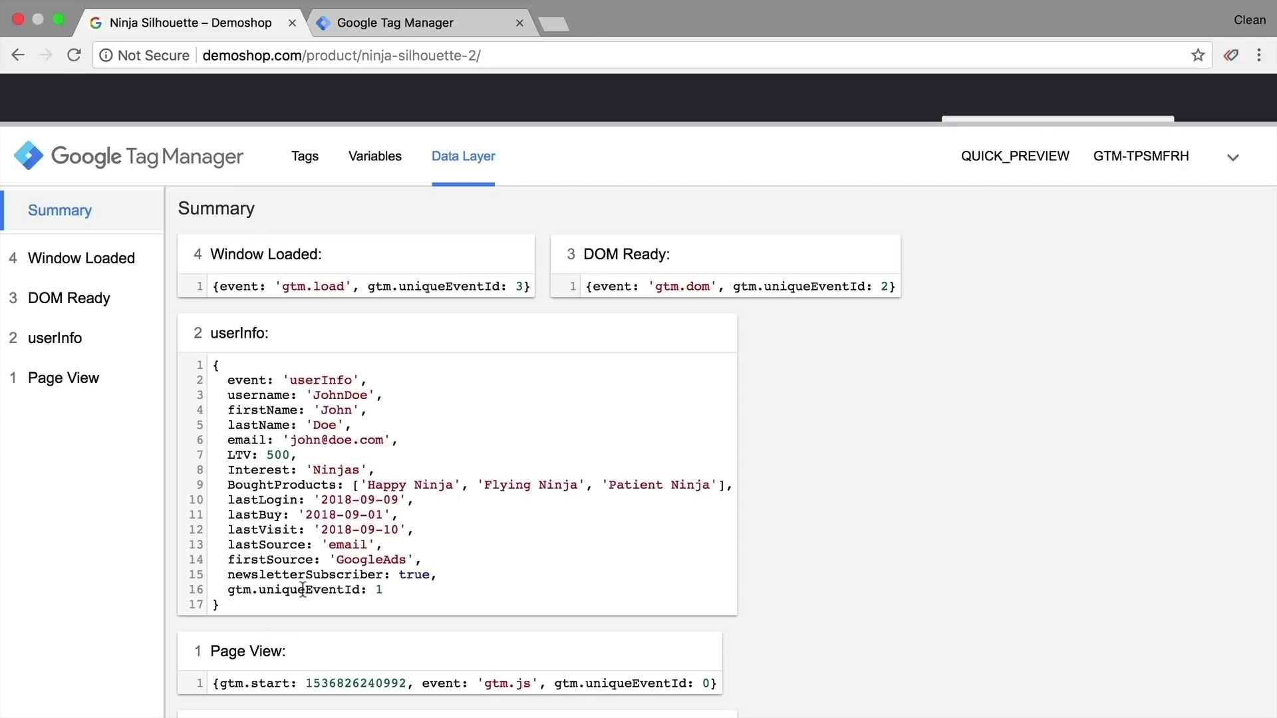
double_click(340, 395)
double_click(325, 425)
triple_click(325, 440)
double_click(278, 456)
double_click(353, 469)
- Review bought products, lastBuy, lastVisit, lastSource email, firstSource GoogleAds and newsletterSubscriber true, then collapse the pane
drag(362, 485, 729, 485)
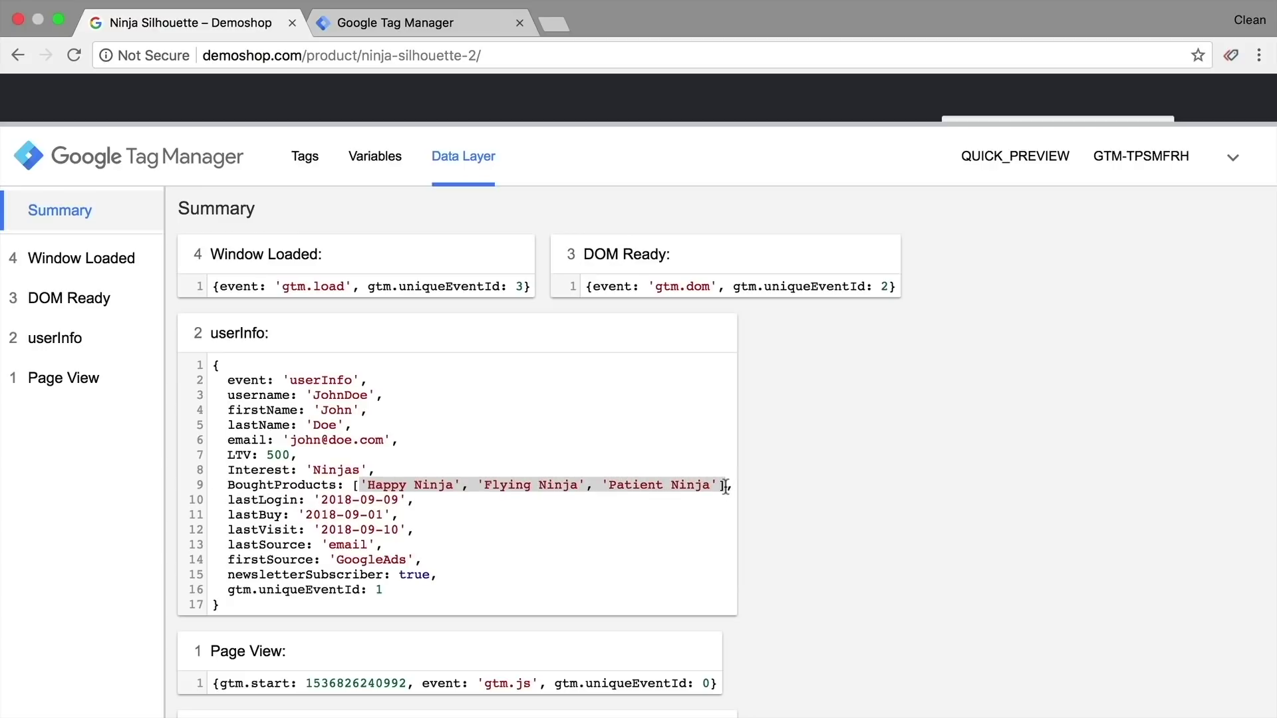
click(547, 499)
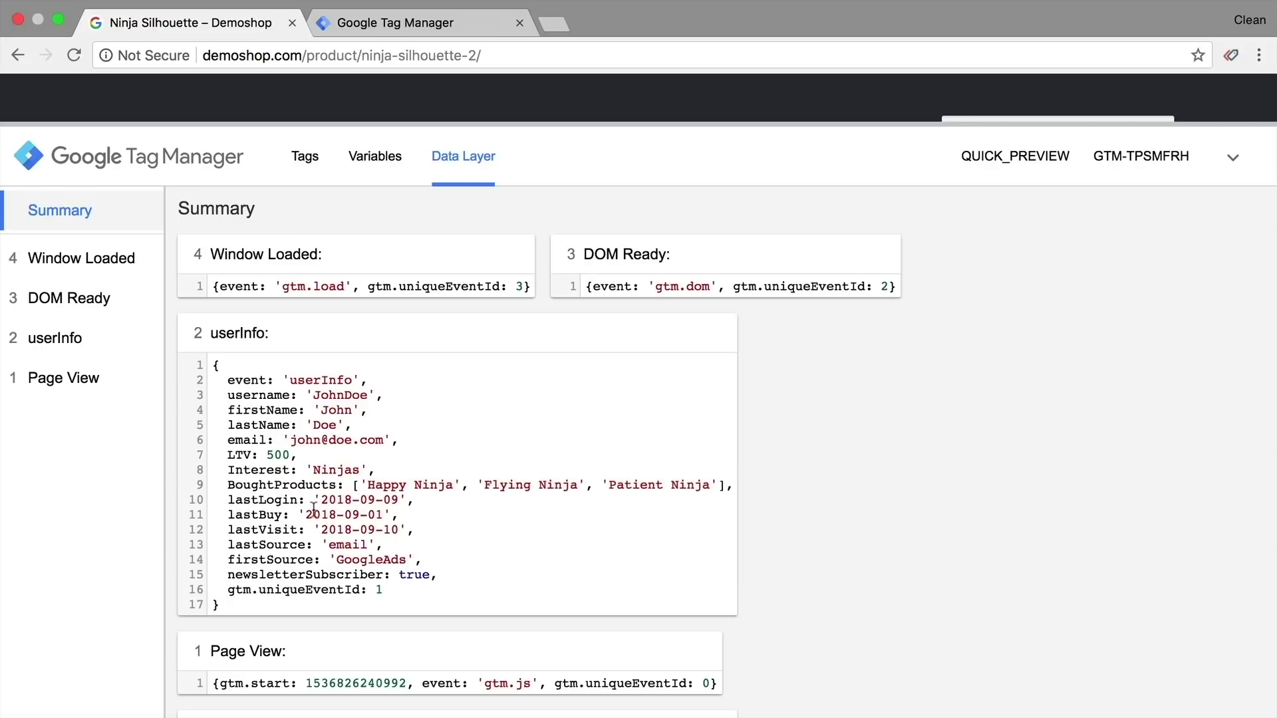
drag(306, 515, 334, 515)
double_click(336, 530)
double_click(348, 545)
double_click(345, 560)
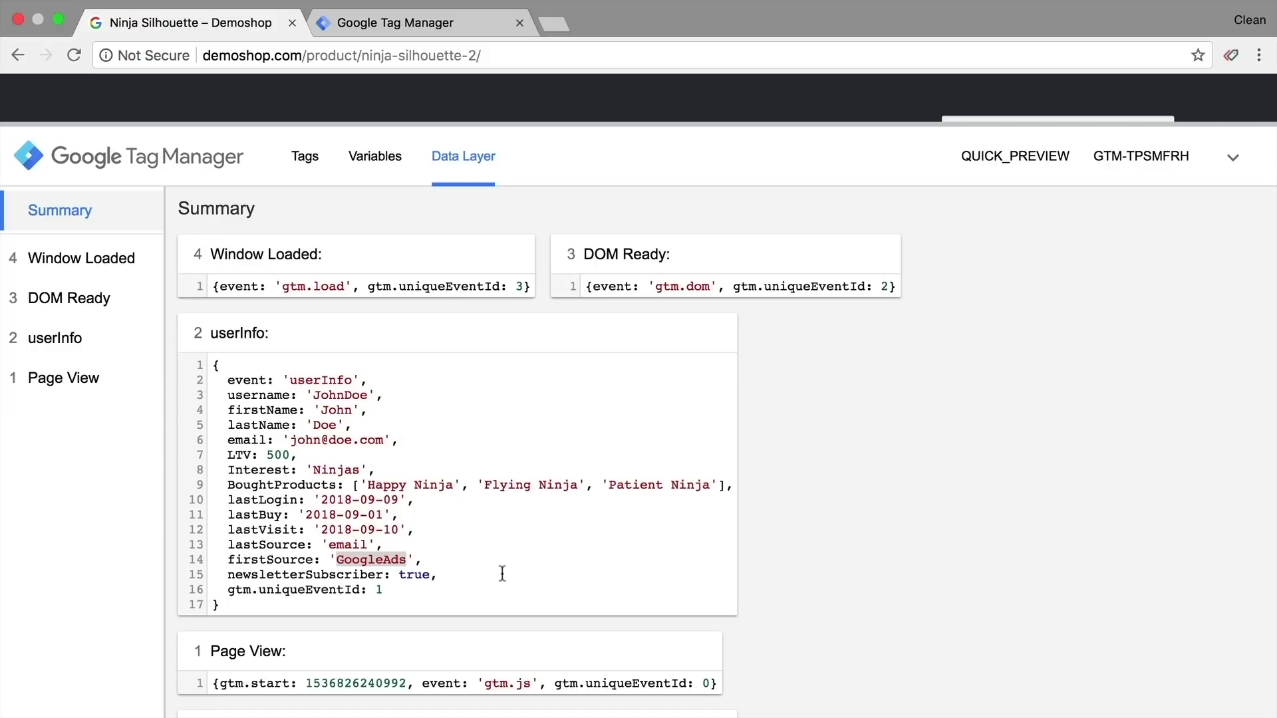
click(415, 580)
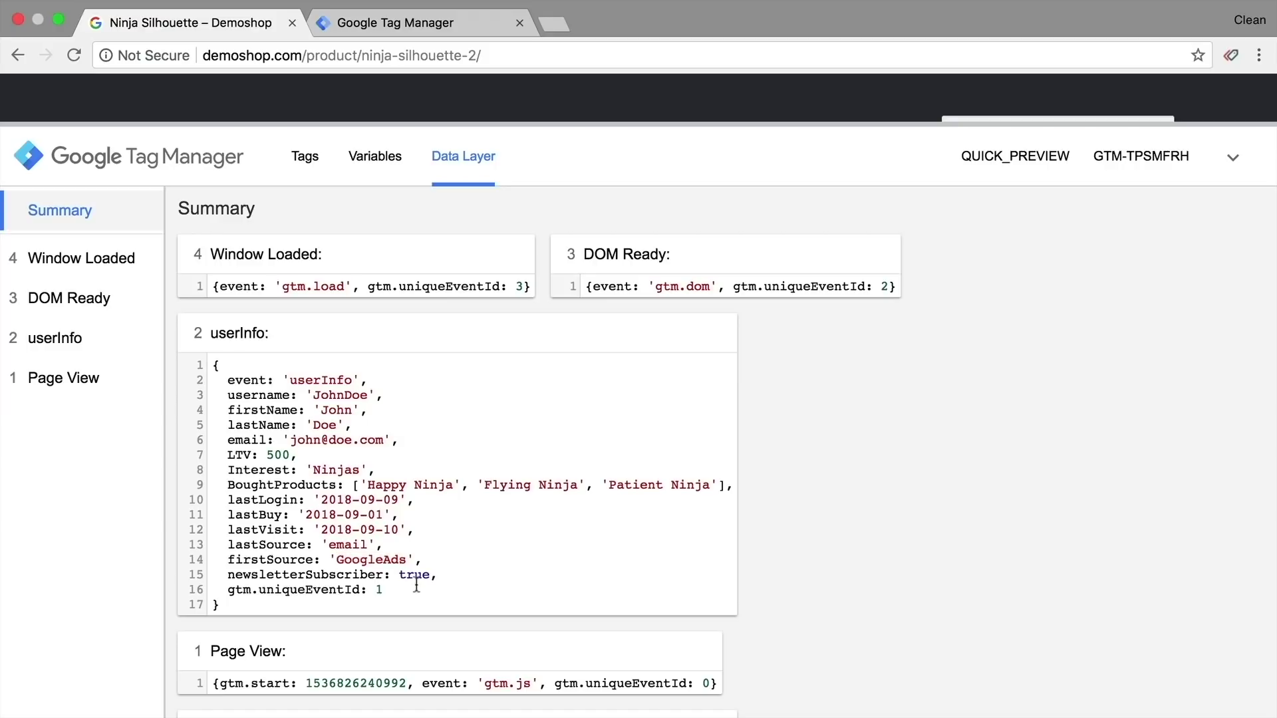
double_click(414, 575)
click(1233, 156)
scroll(888, 392, down, 3)
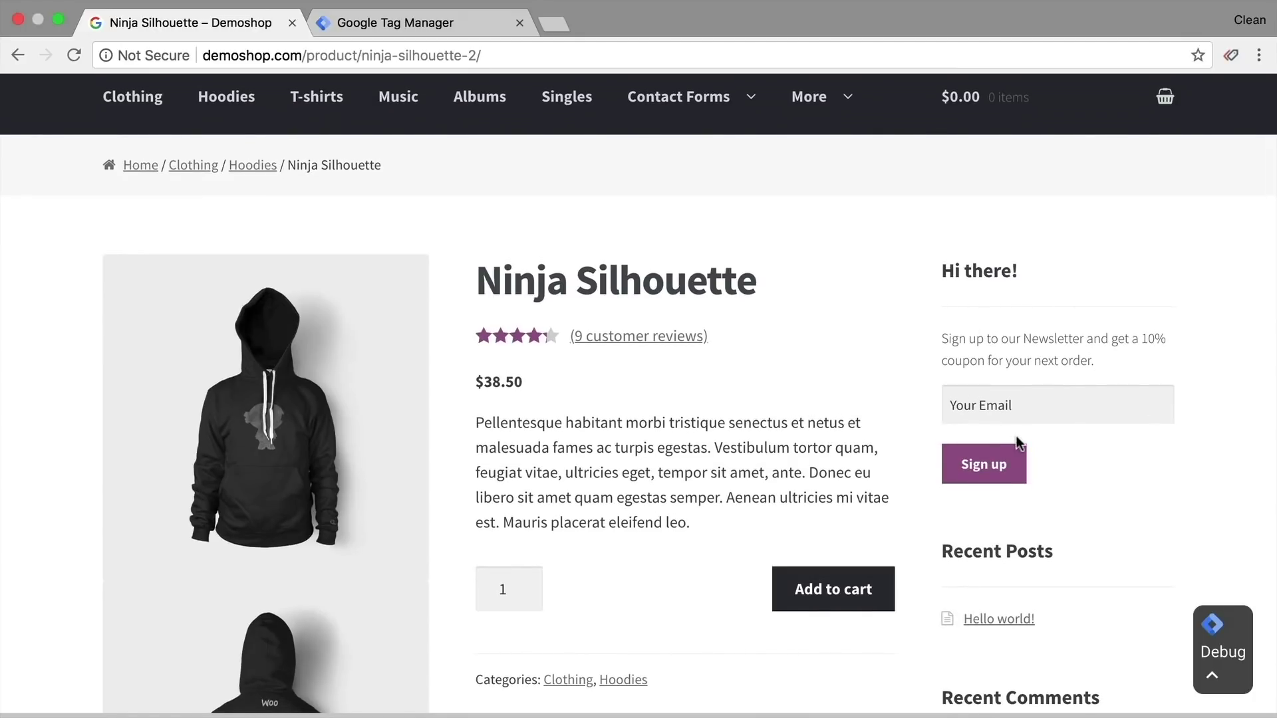
- Select, then deselect, the word 'Hi' in the 'Hi there!' sidebar heading
double_click(949, 270)
click(995, 265)
- Inspect 'Hi there!', copy the ninja_forms_widget-2 id, and query its span.widget-title in Console
right_click(985, 268)
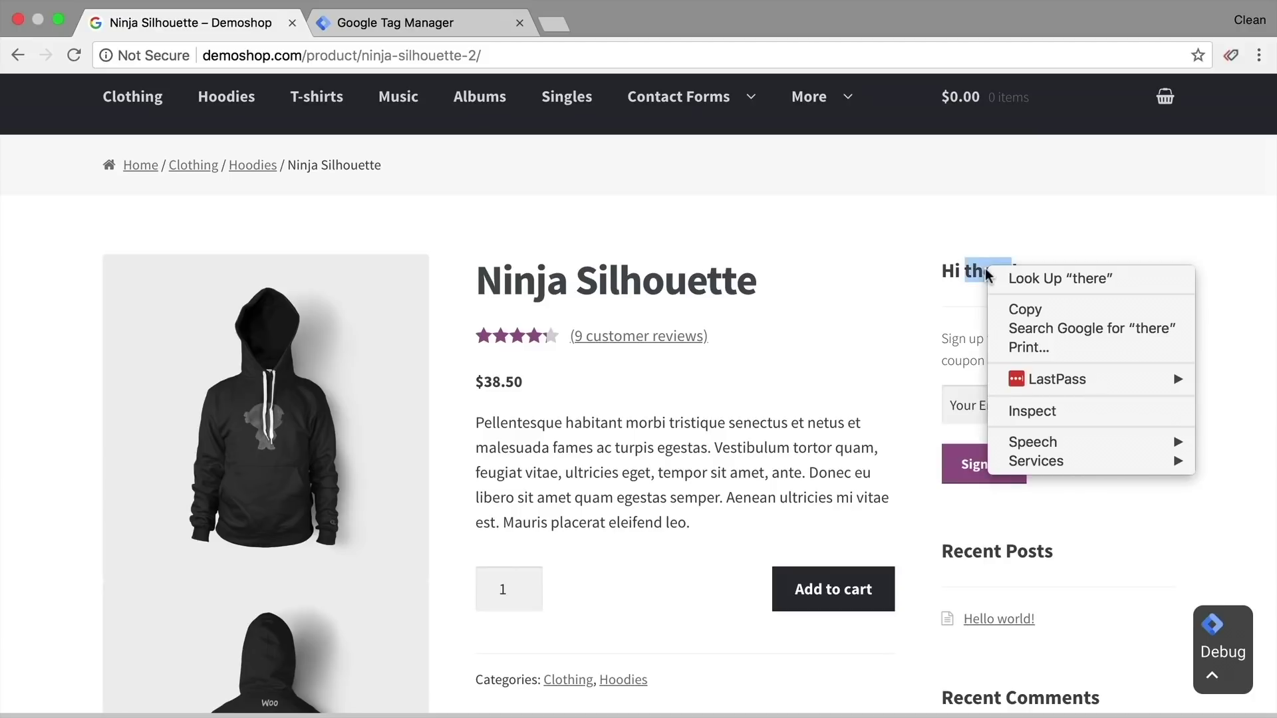
click(1033, 411)
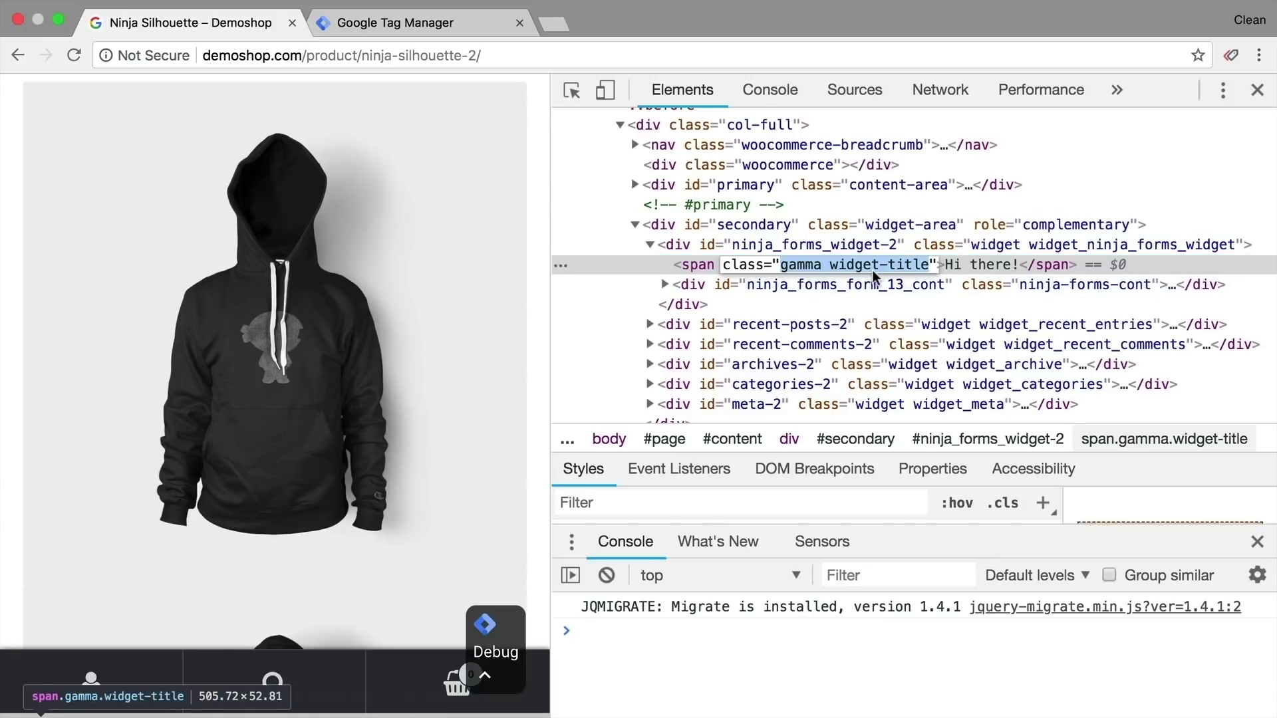
double_click(763, 245)
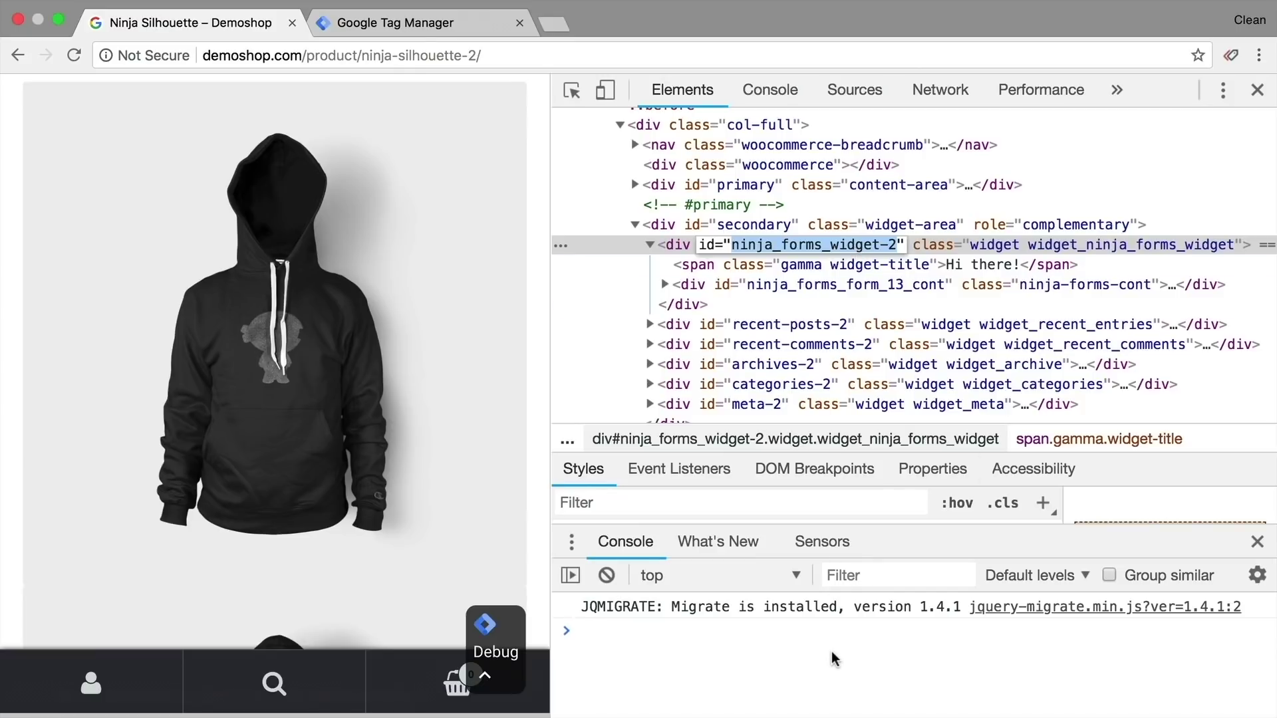
click(779, 627)
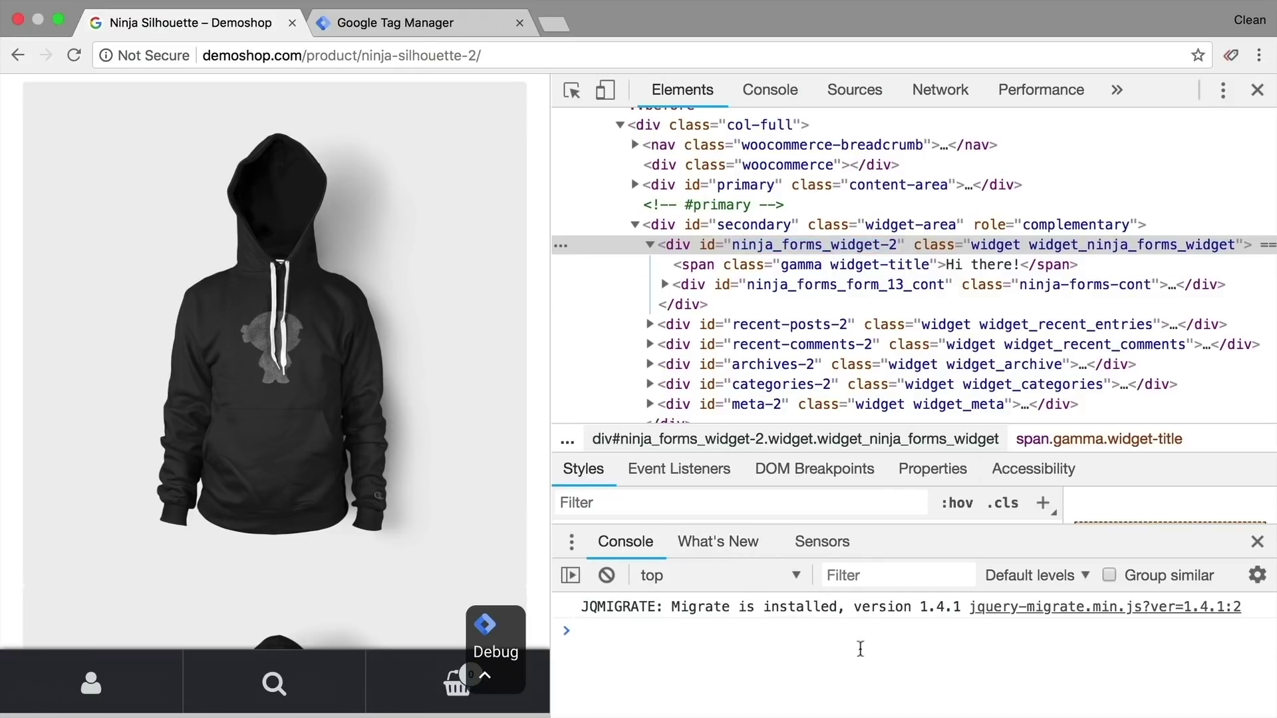
key(Escape)
key(Escape)
text(document)
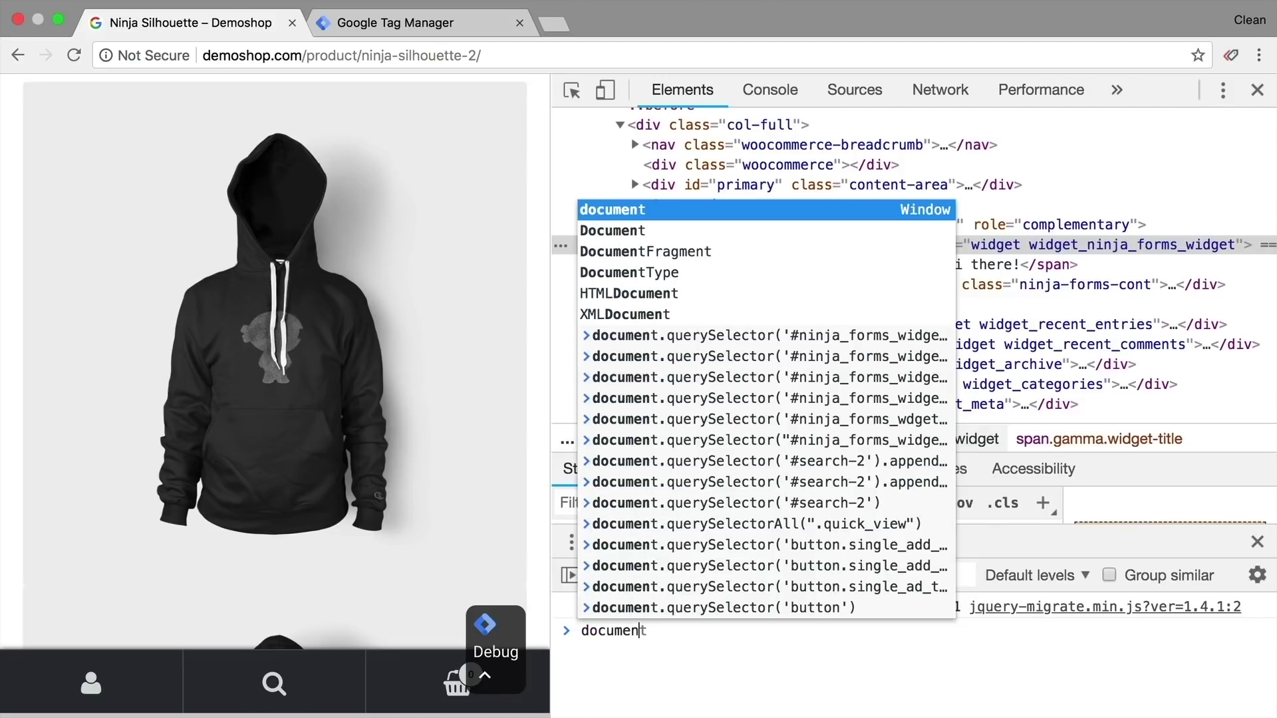
text(.query)
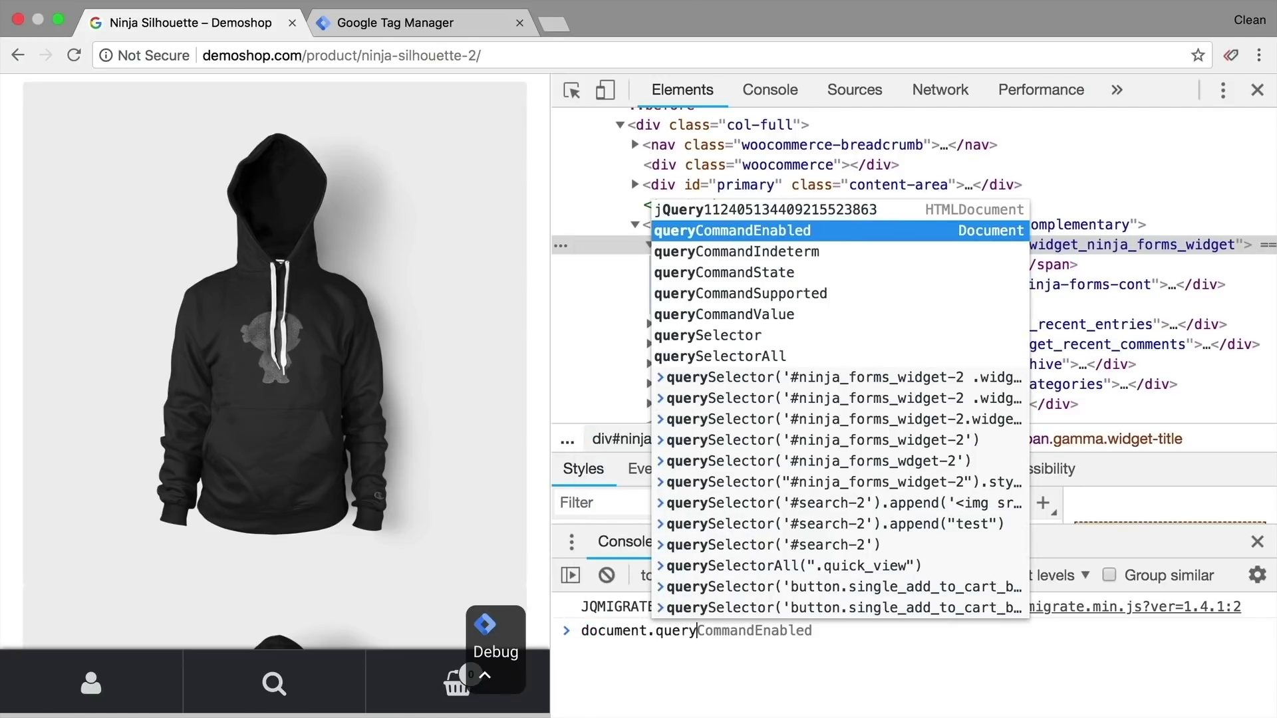
text(Selector)
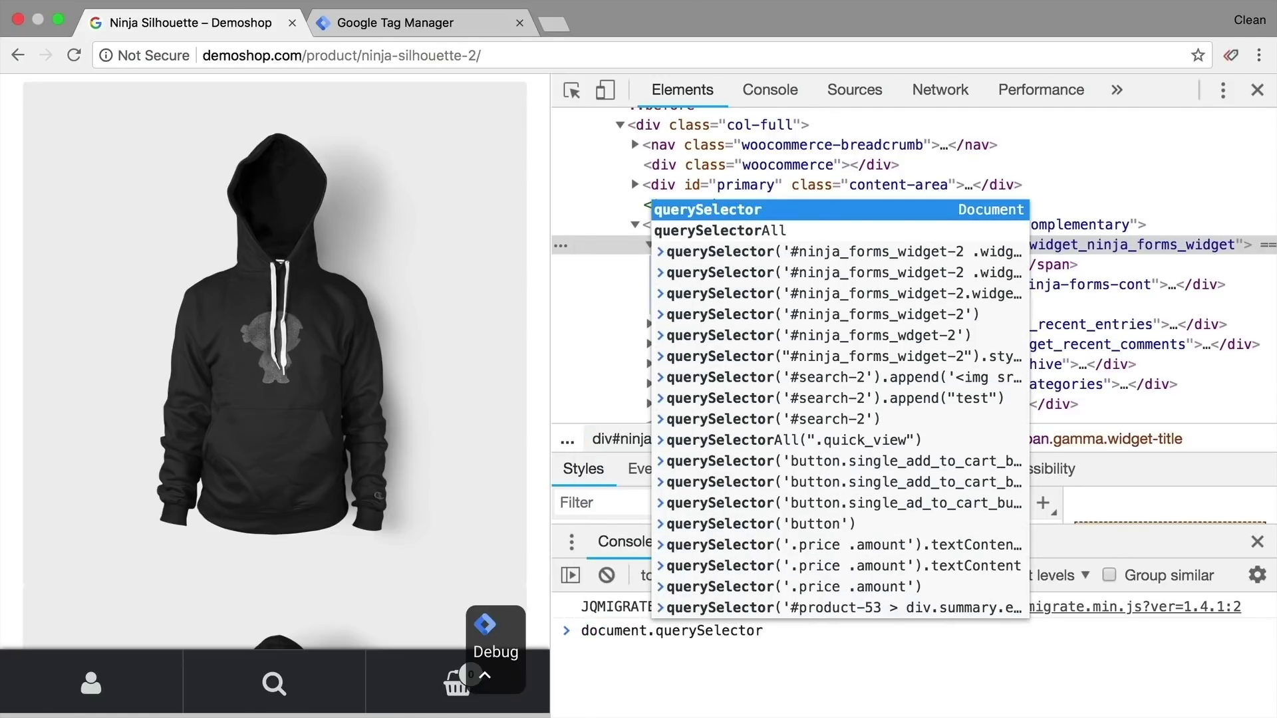
text((''))
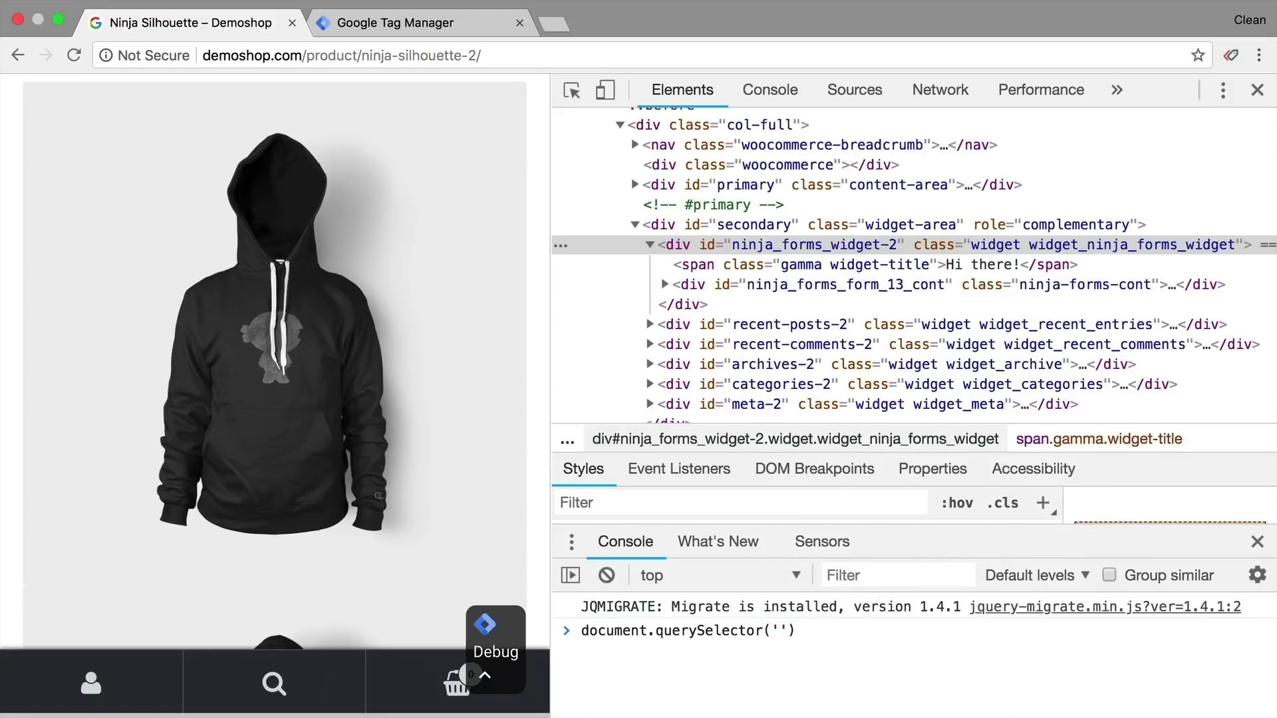
text(#)
text(ninja_forms_widget-2)
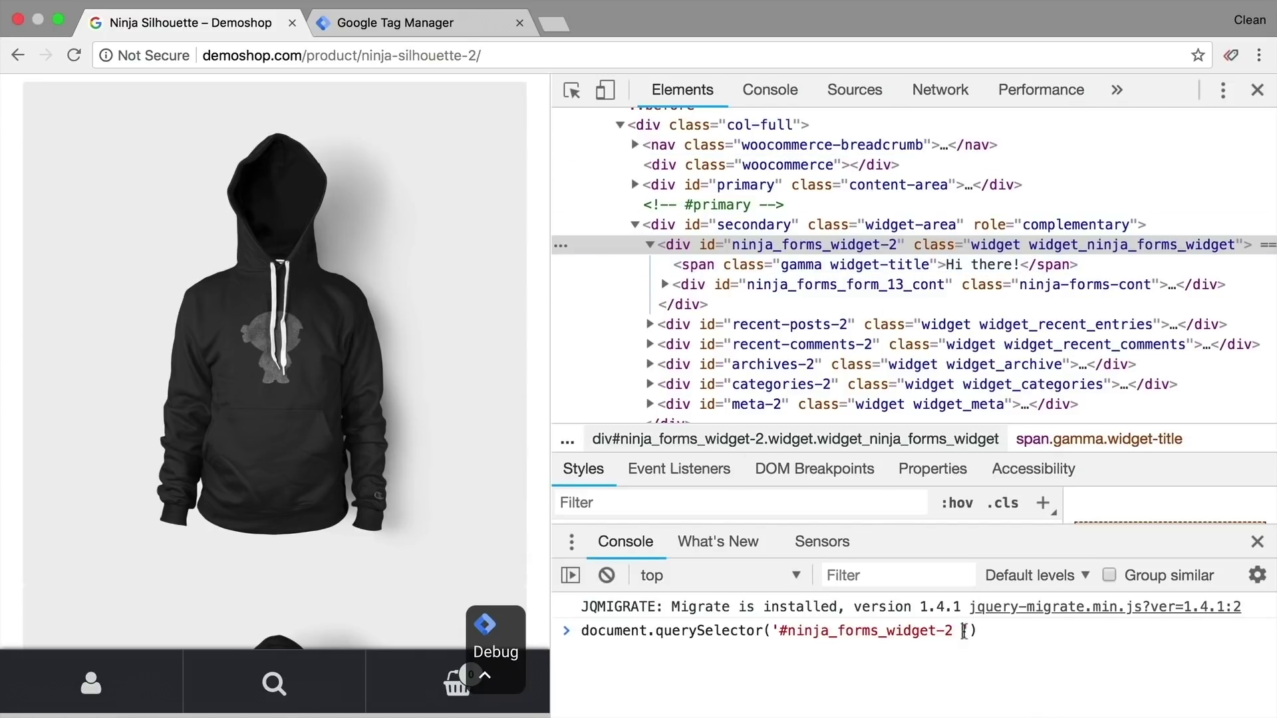
text(span.)
text(widget-t)
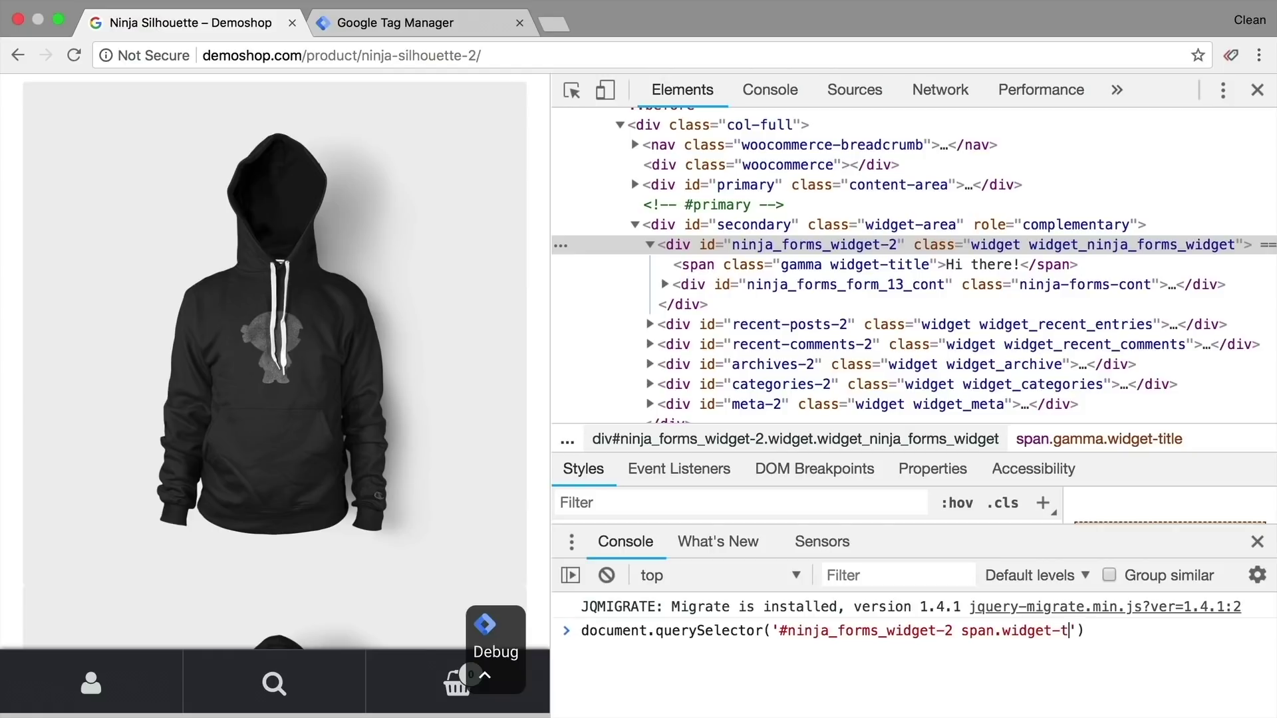
text(itle)
key(Return)
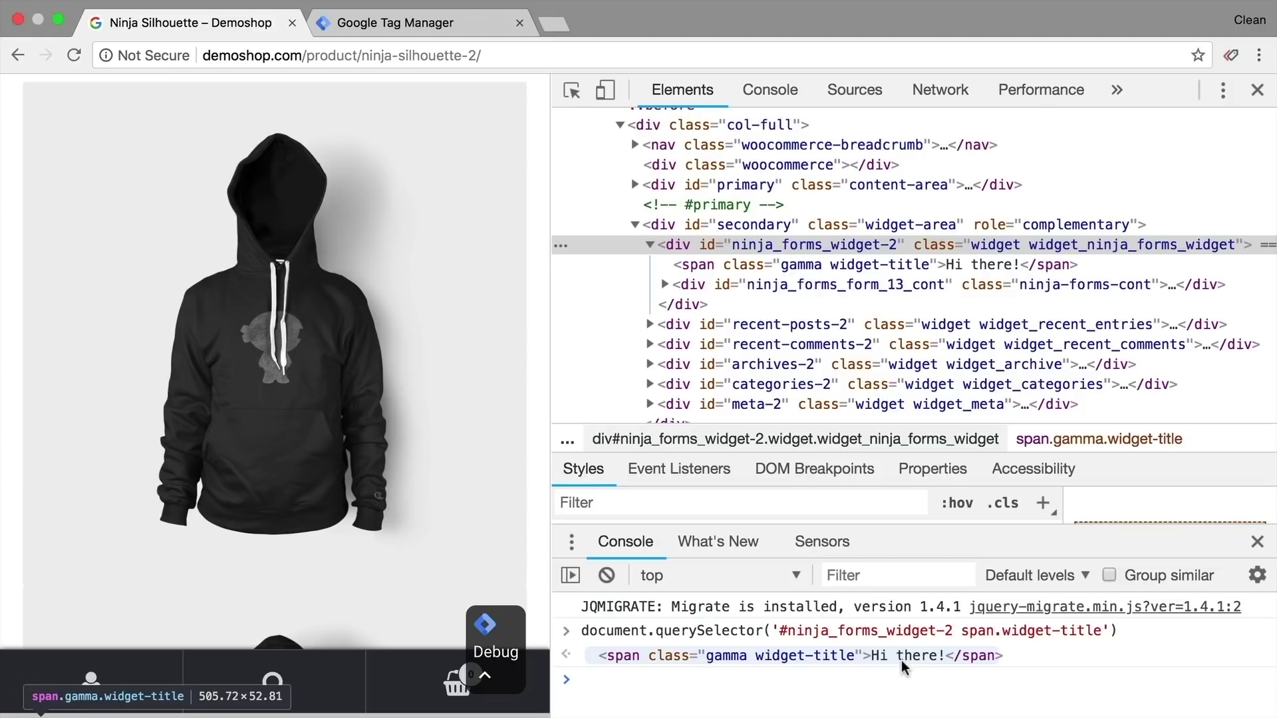
scroll(279, 399, down, 8)
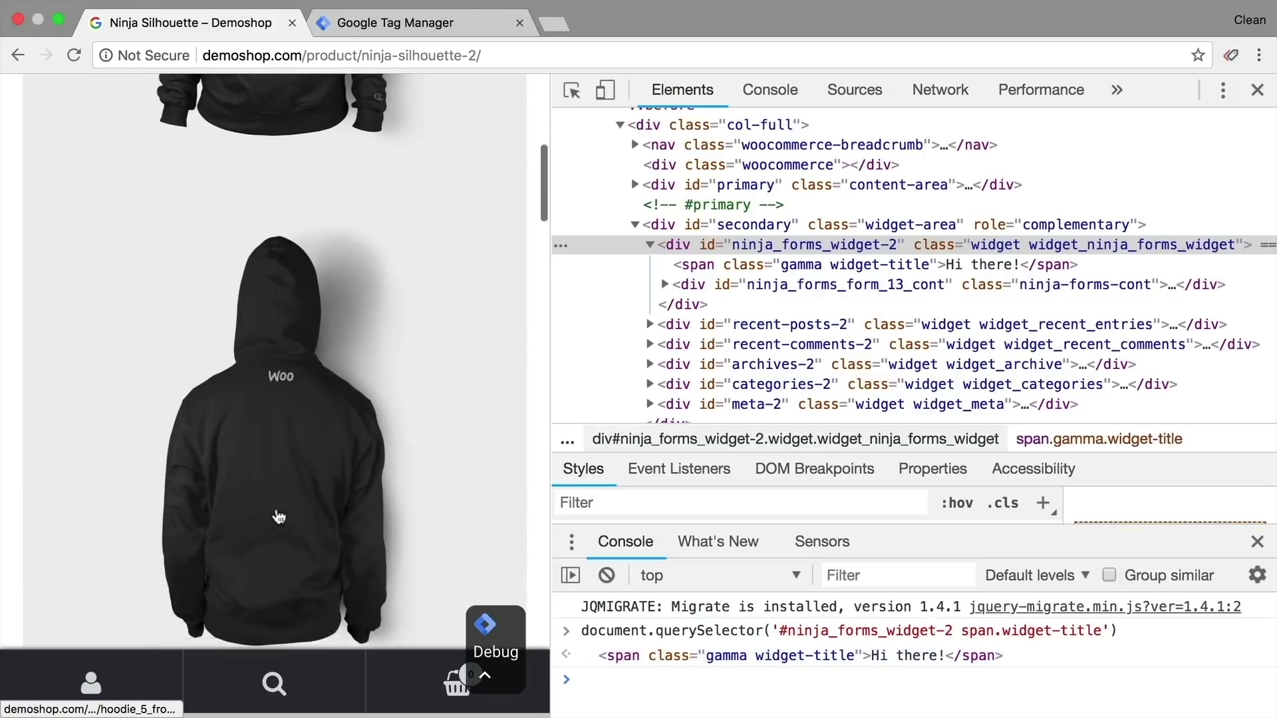
scroll(279, 516, down, 6)
scroll(278, 516, down, 6)
scroll(278, 517, down, 6)
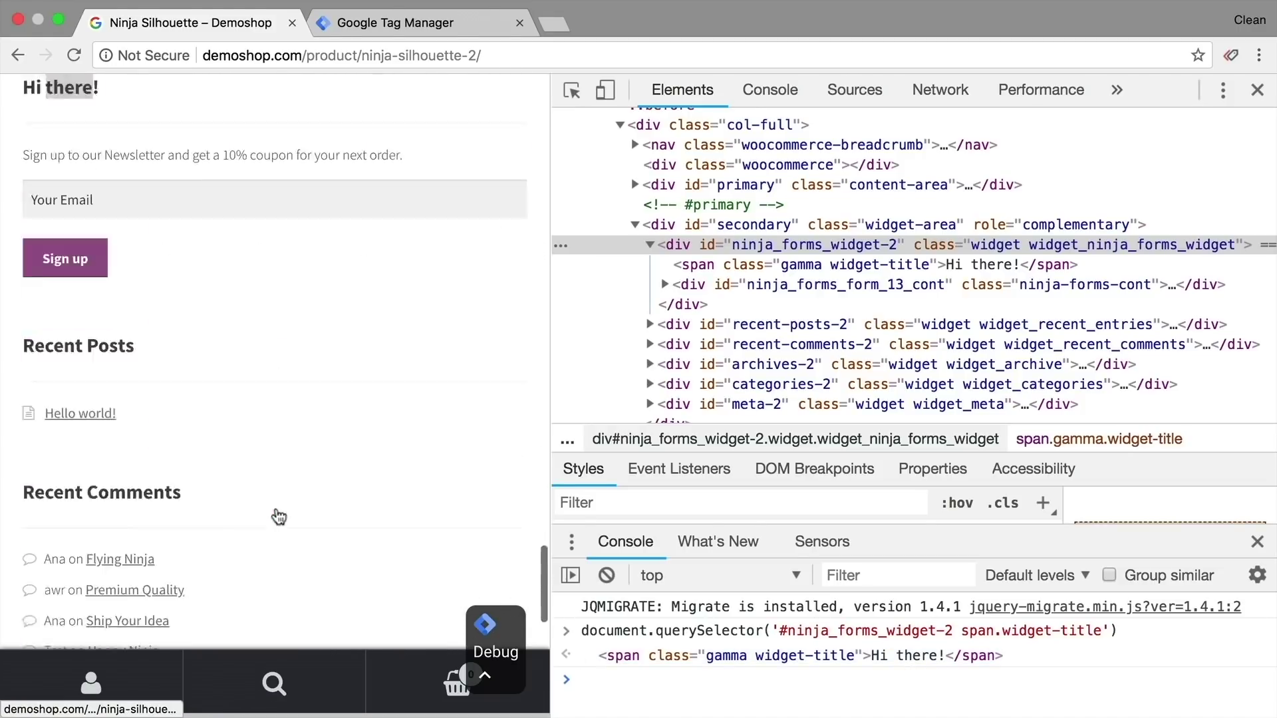
scroll(279, 516, down, 3)
scroll(276, 508, up, 1)
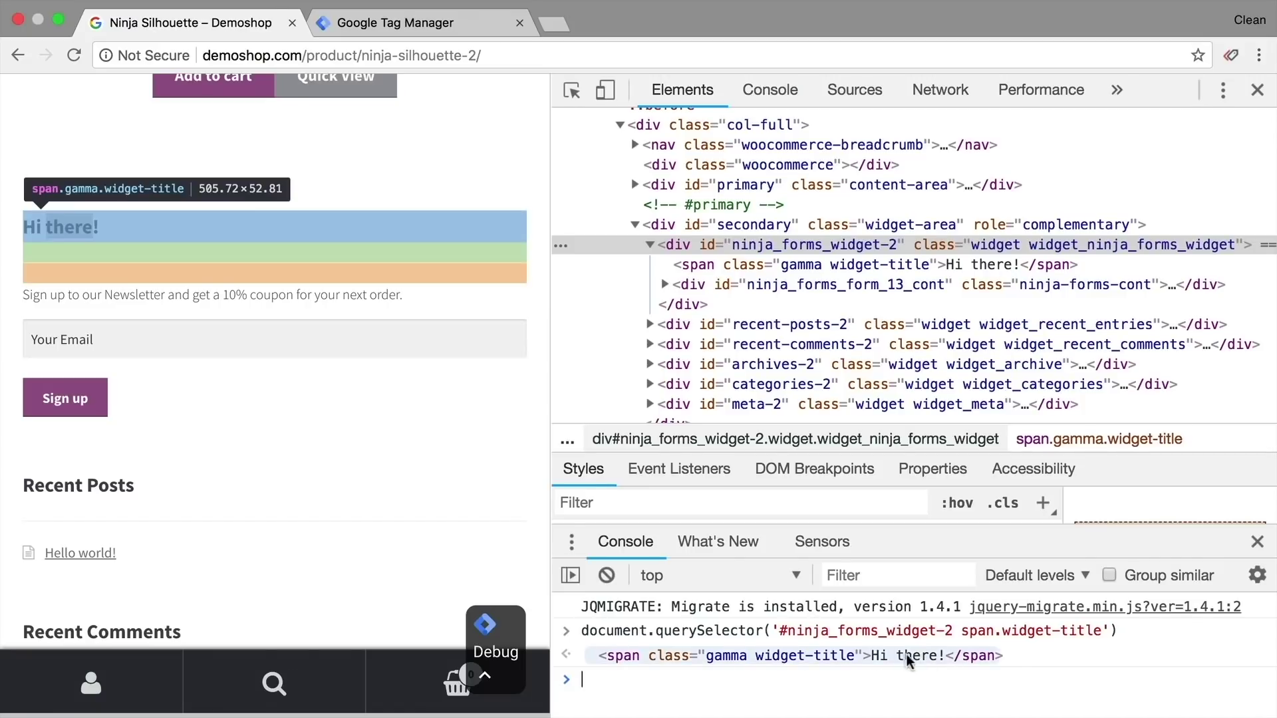
- Read the widget title's textContent, then set it to 'alskdj;alskdf'
key(Up)
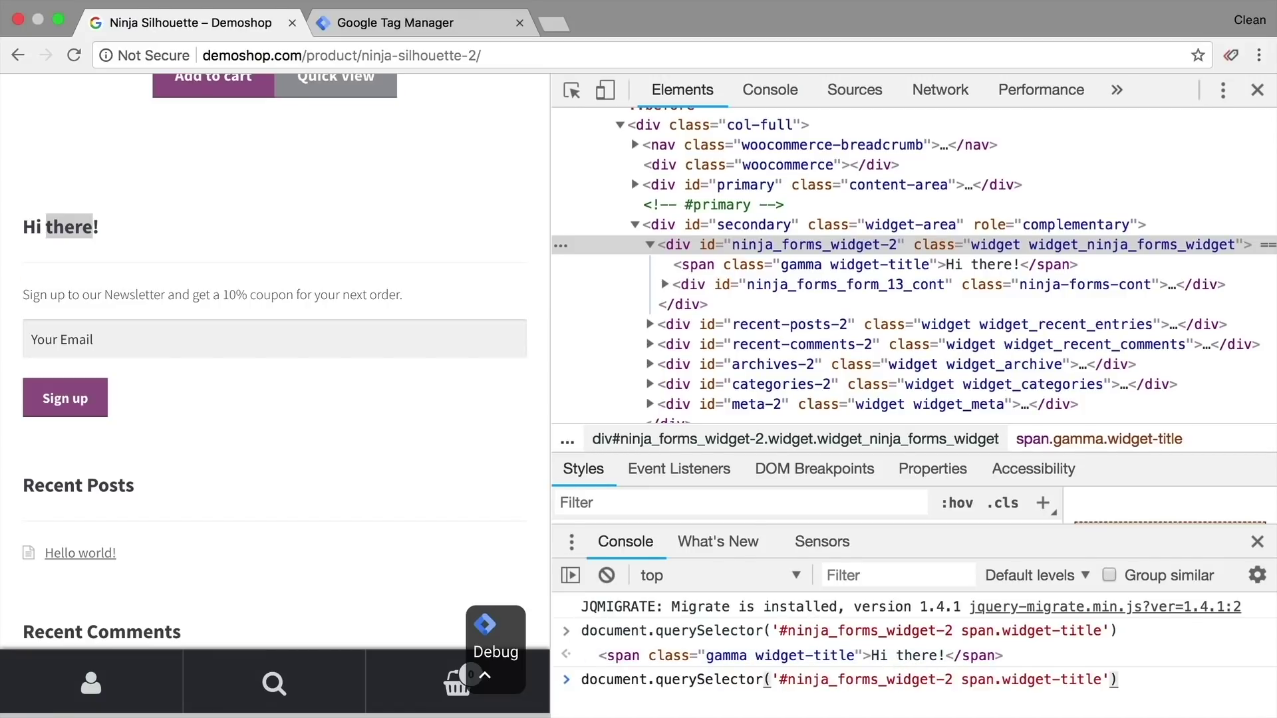
text(.t)
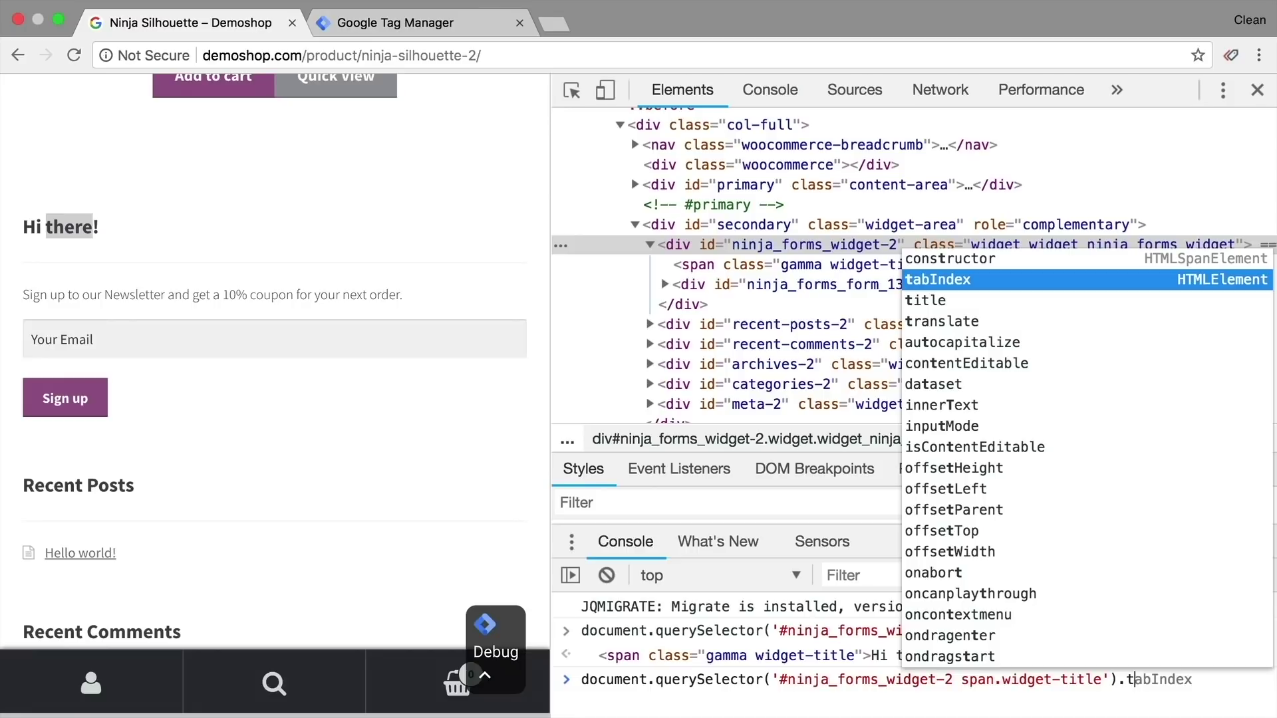
text(ext)
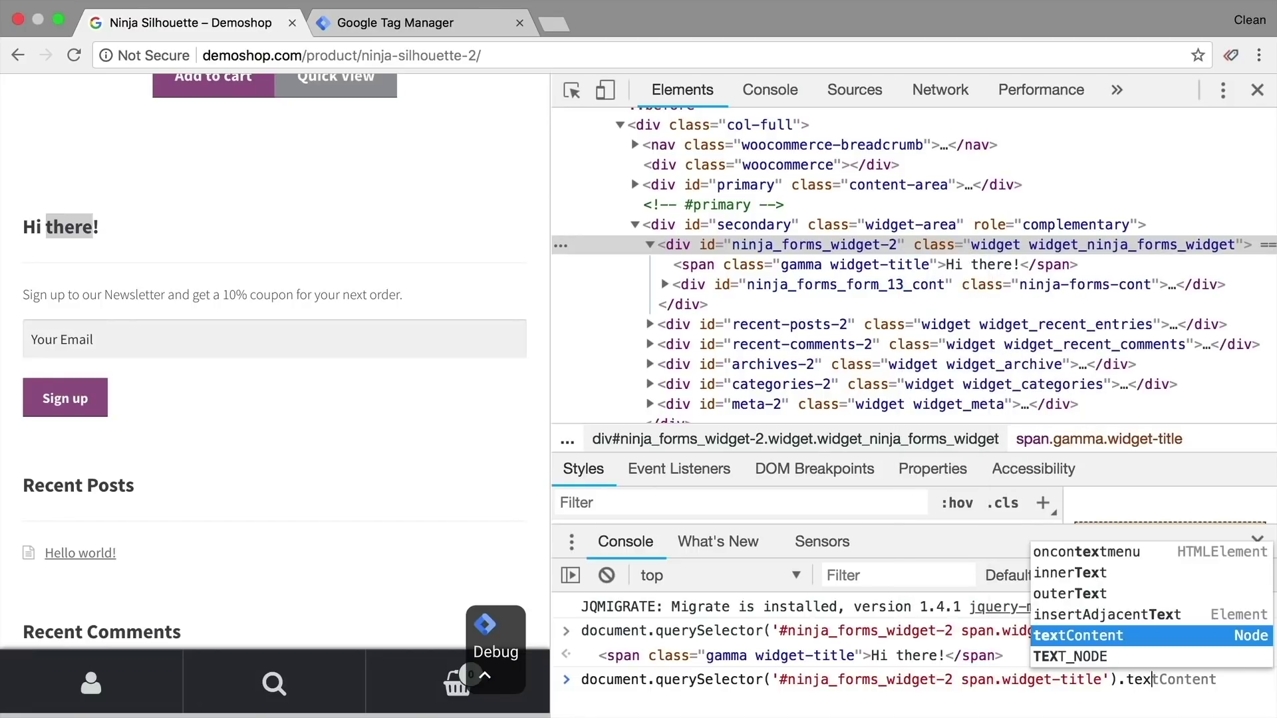
key(Tab)
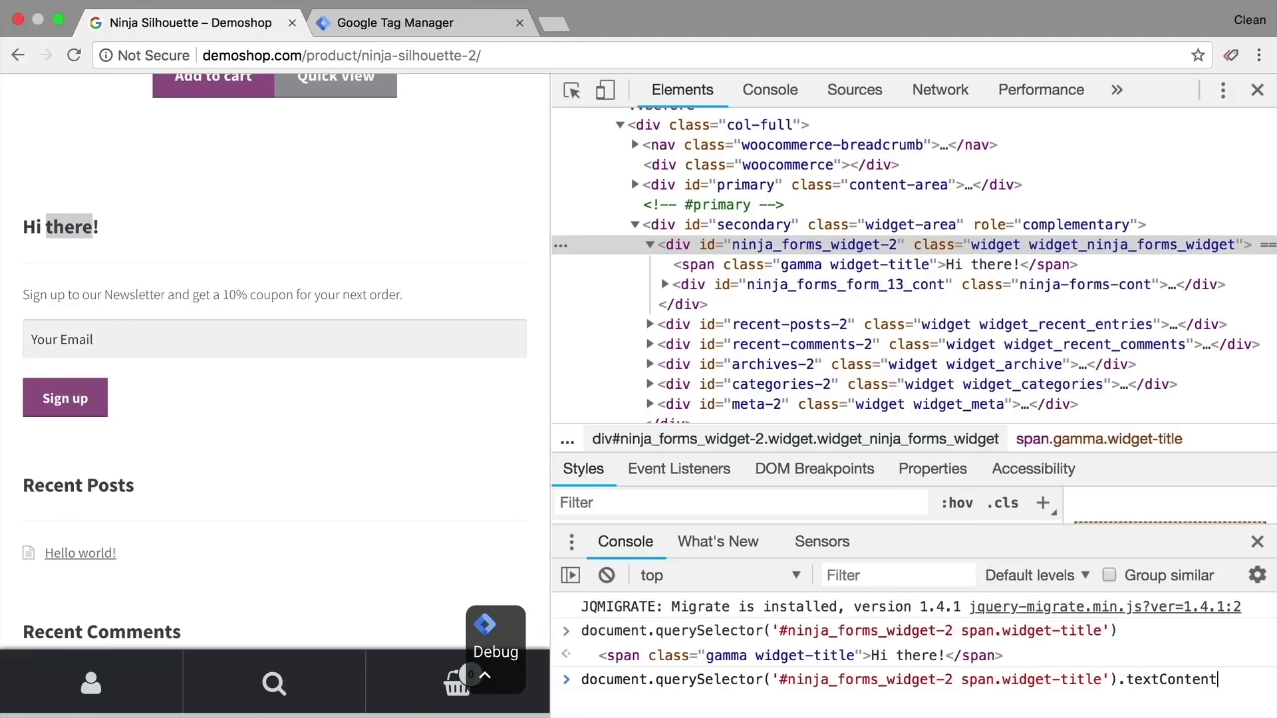
key(Return)
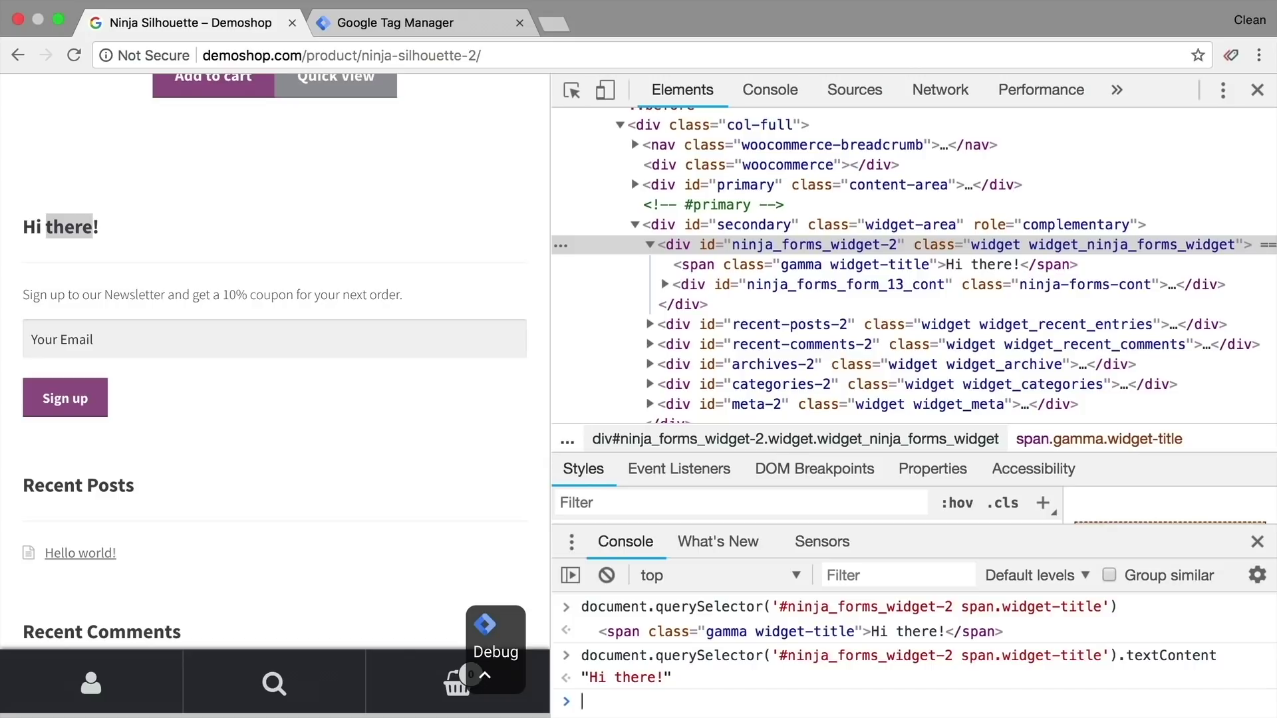
key(Up)
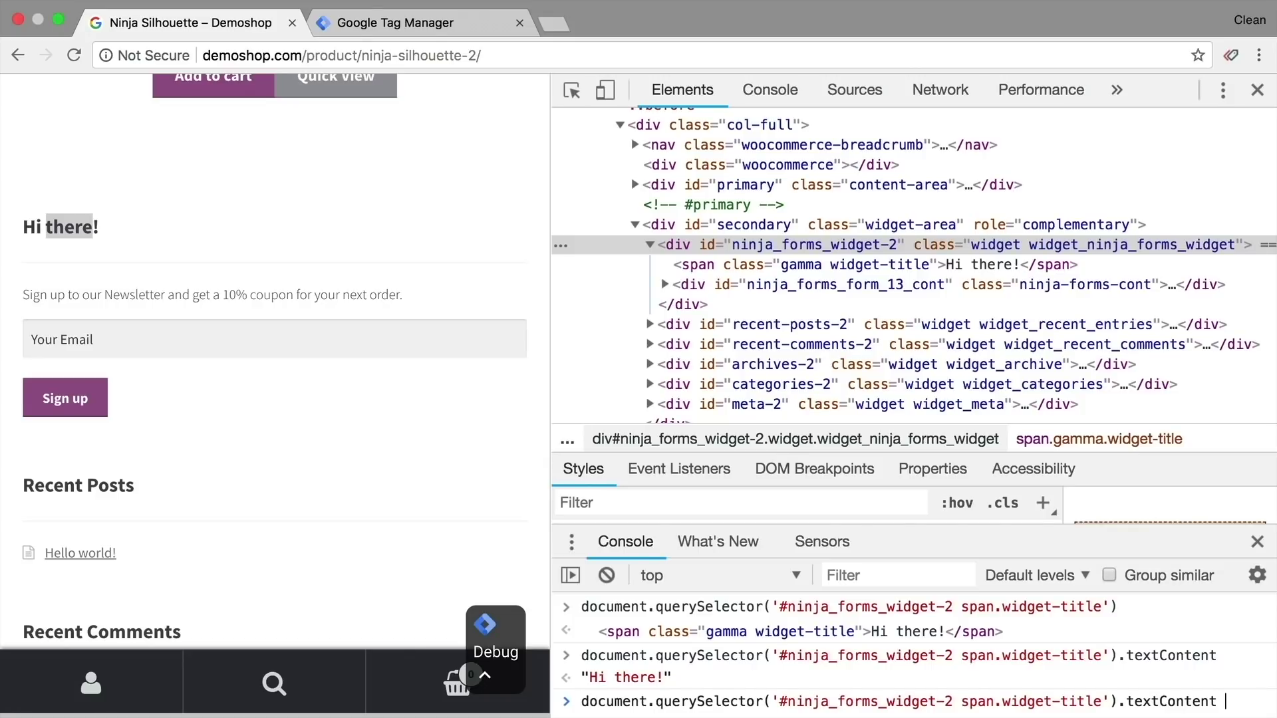
text(= ")
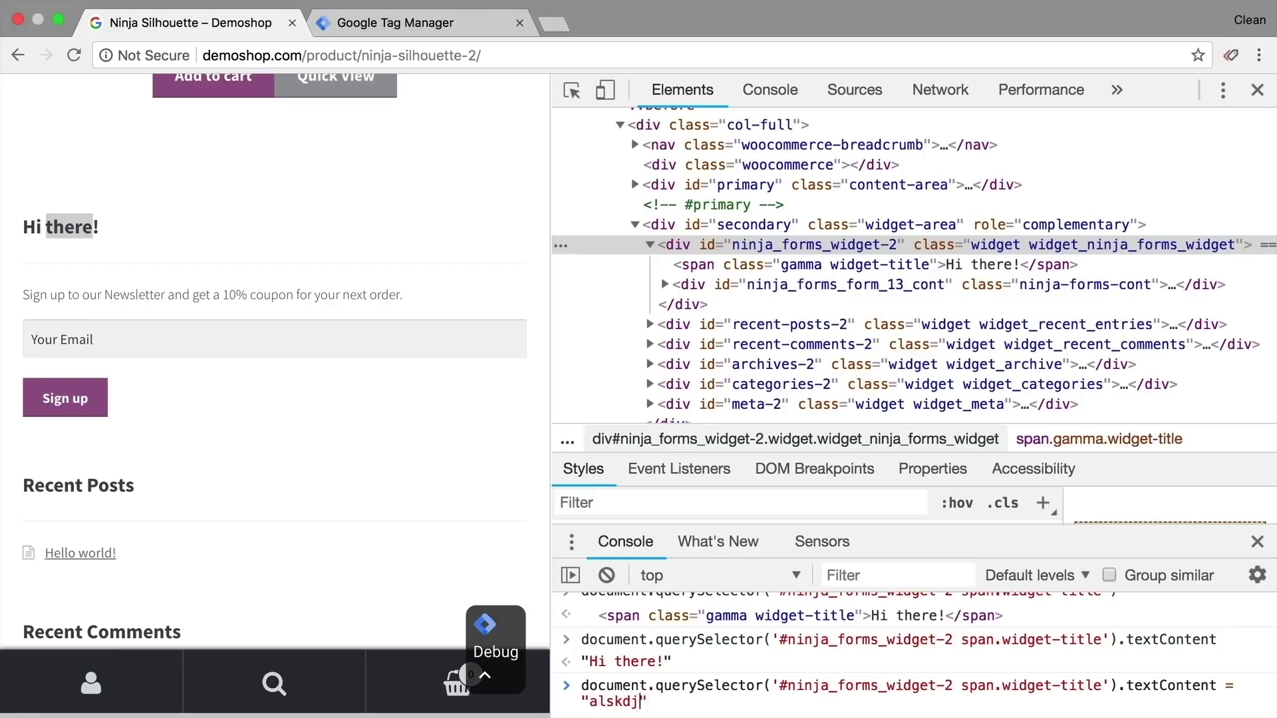
text(alskdj;alskdf)
key(Return)
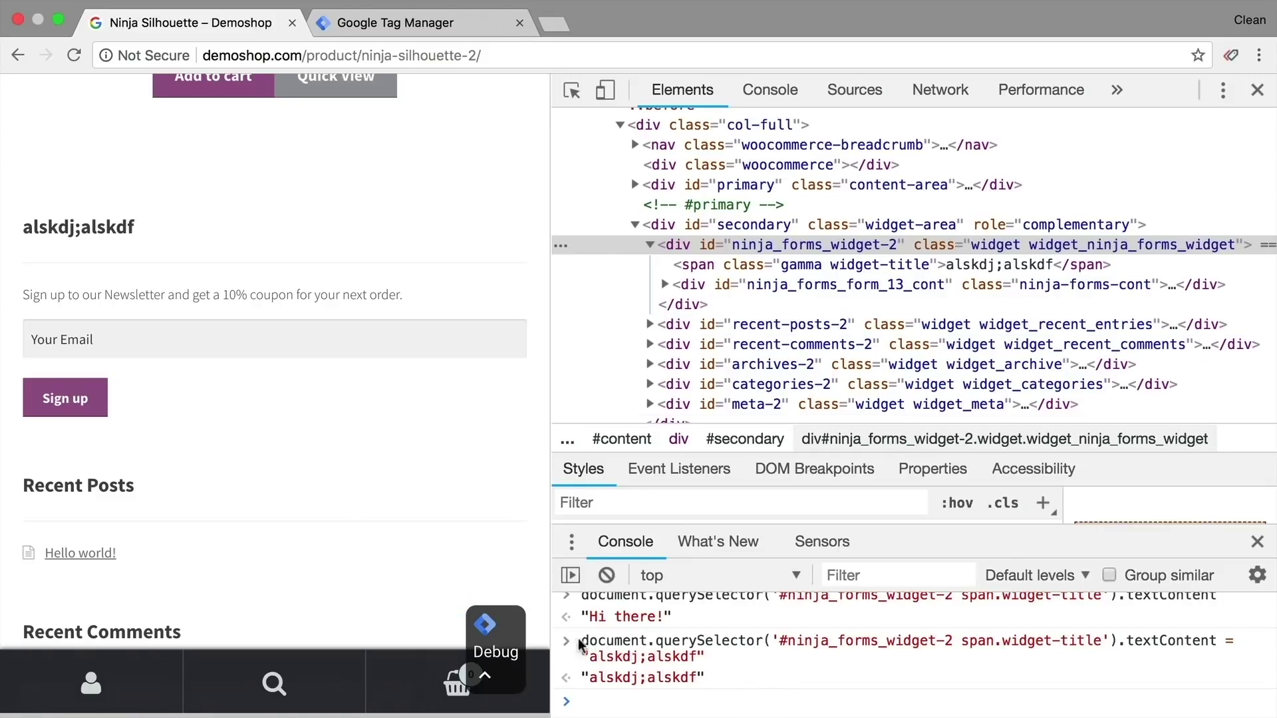
drag(707, 661, 575, 644)
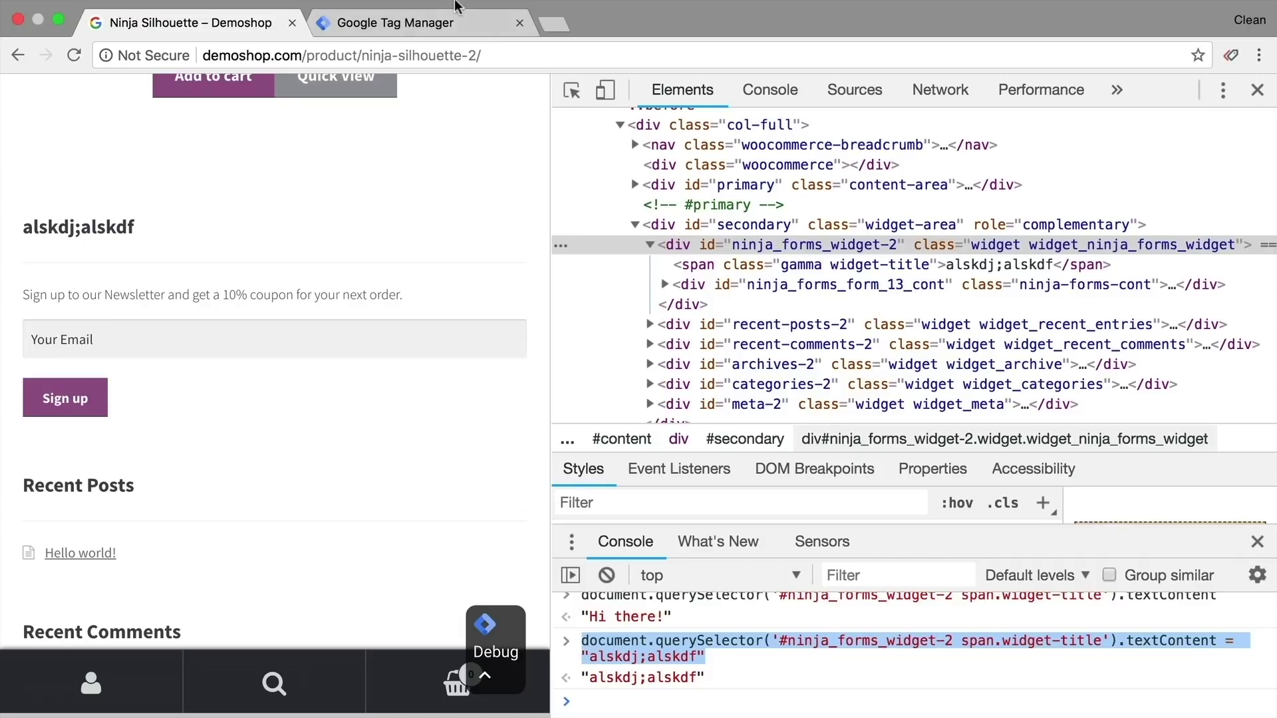
- Open the 'Personalization - change Text' tag and examine its title line and dlv - firstName reference
click(440, 23)
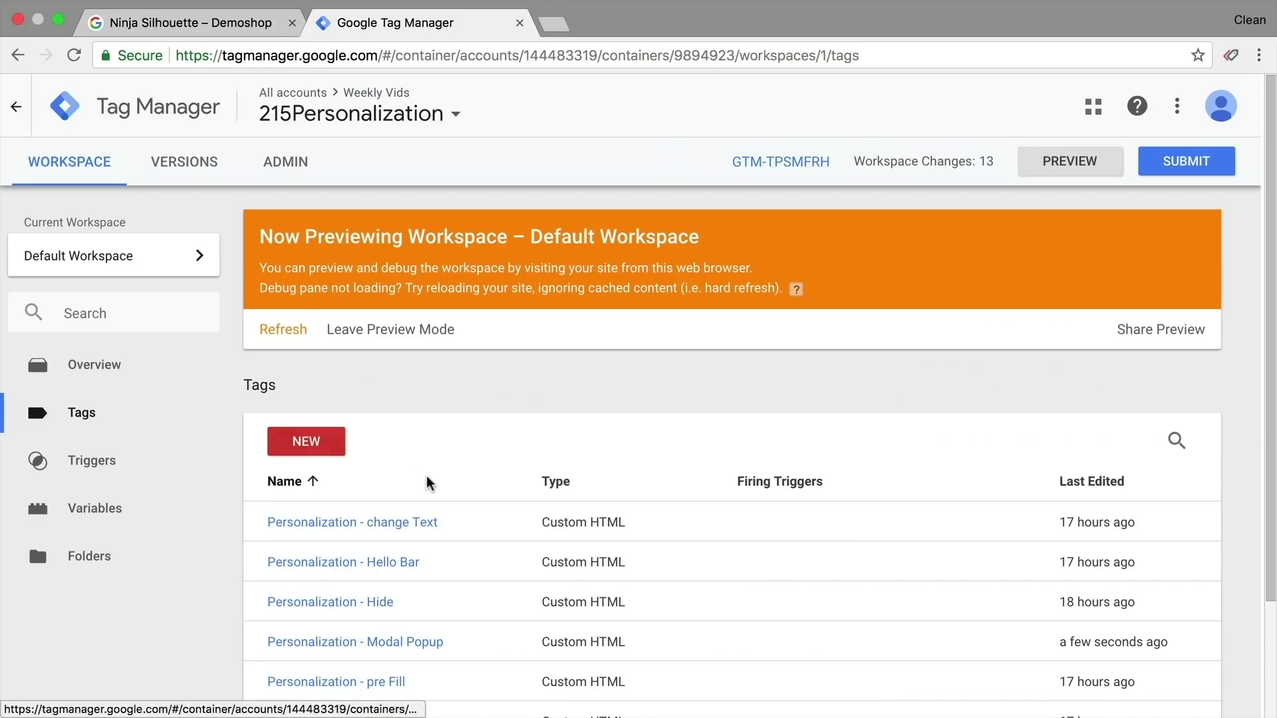
scroll(429, 485, down, 3)
click(422, 388)
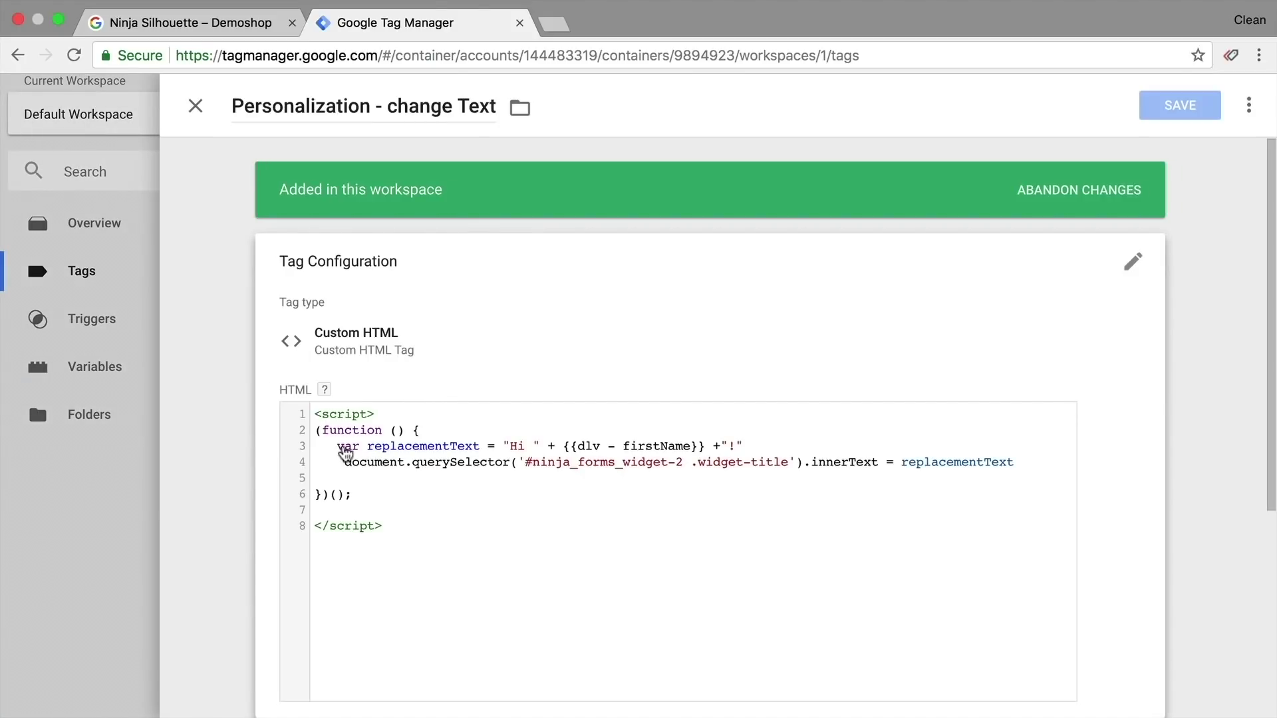
scroll(344, 454, down, 3)
drag(337, 264, 1025, 261)
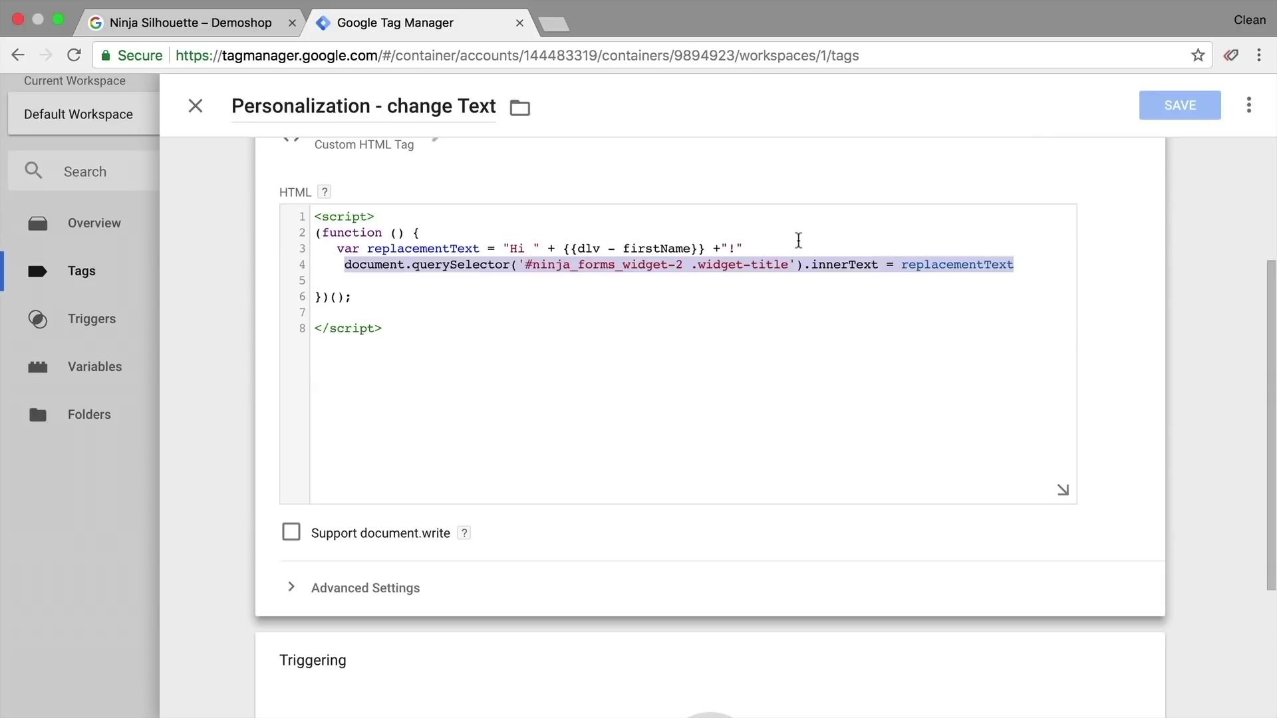
click(791, 240)
drag(577, 248, 693, 248)
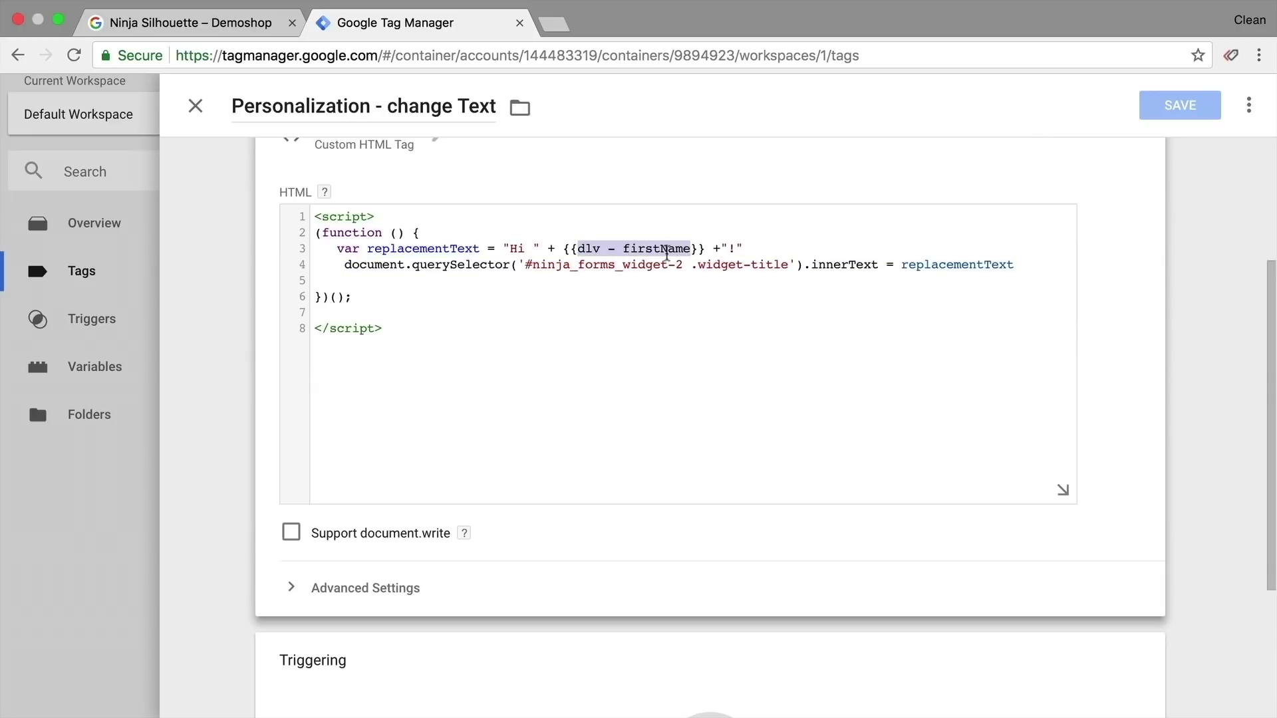
- Close DevTools on Demoshop and confirm in the debug pane that firstName is John at DOM Ready
click(255, 22)
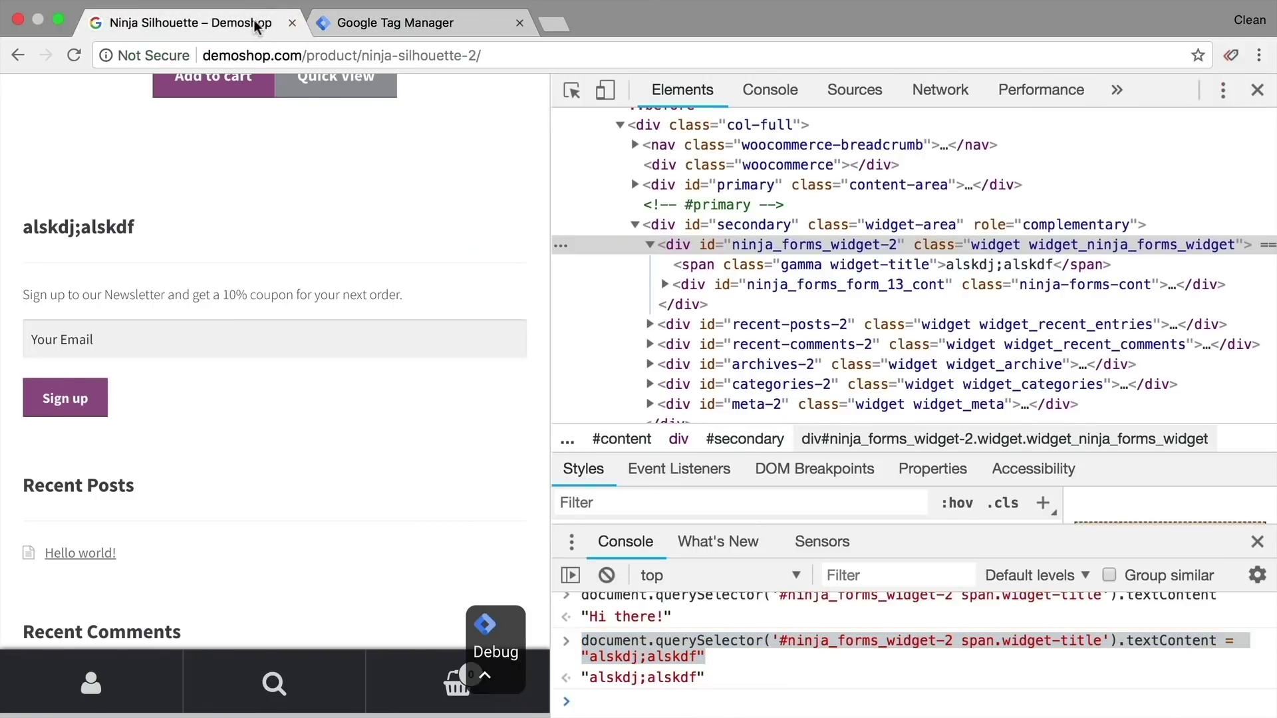
click(1258, 93)
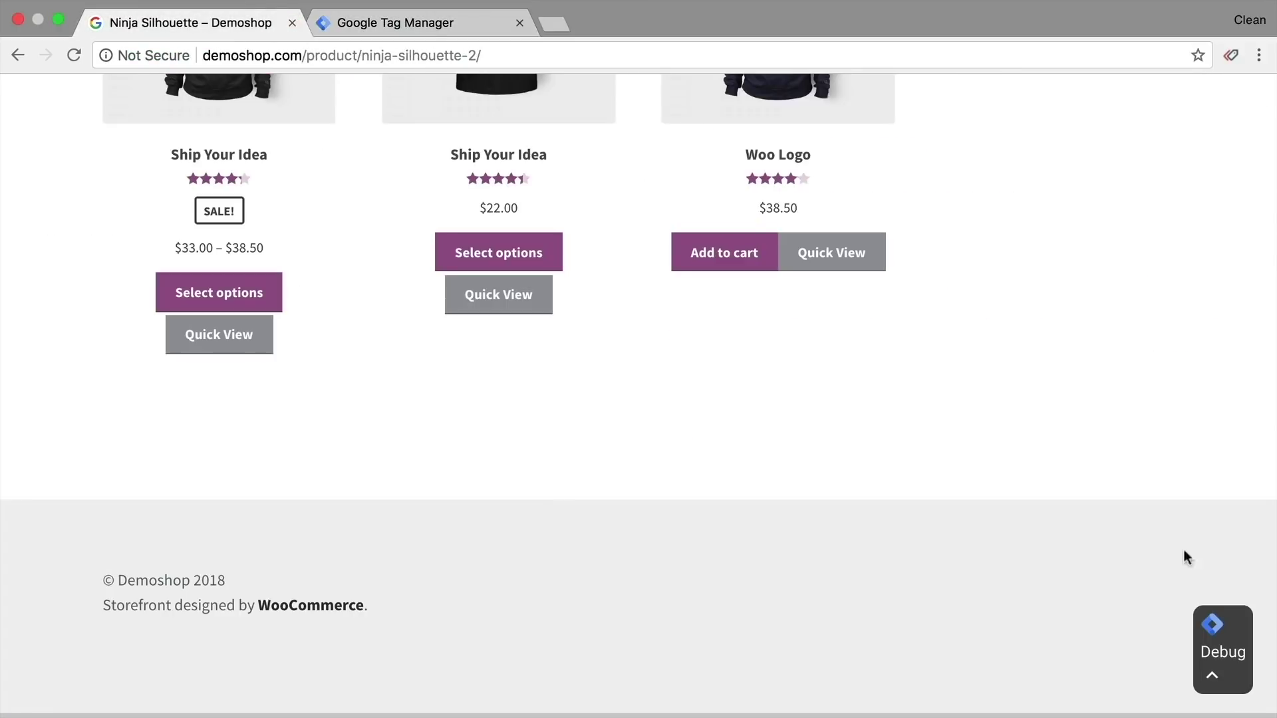
click(1248, 671)
click(375, 522)
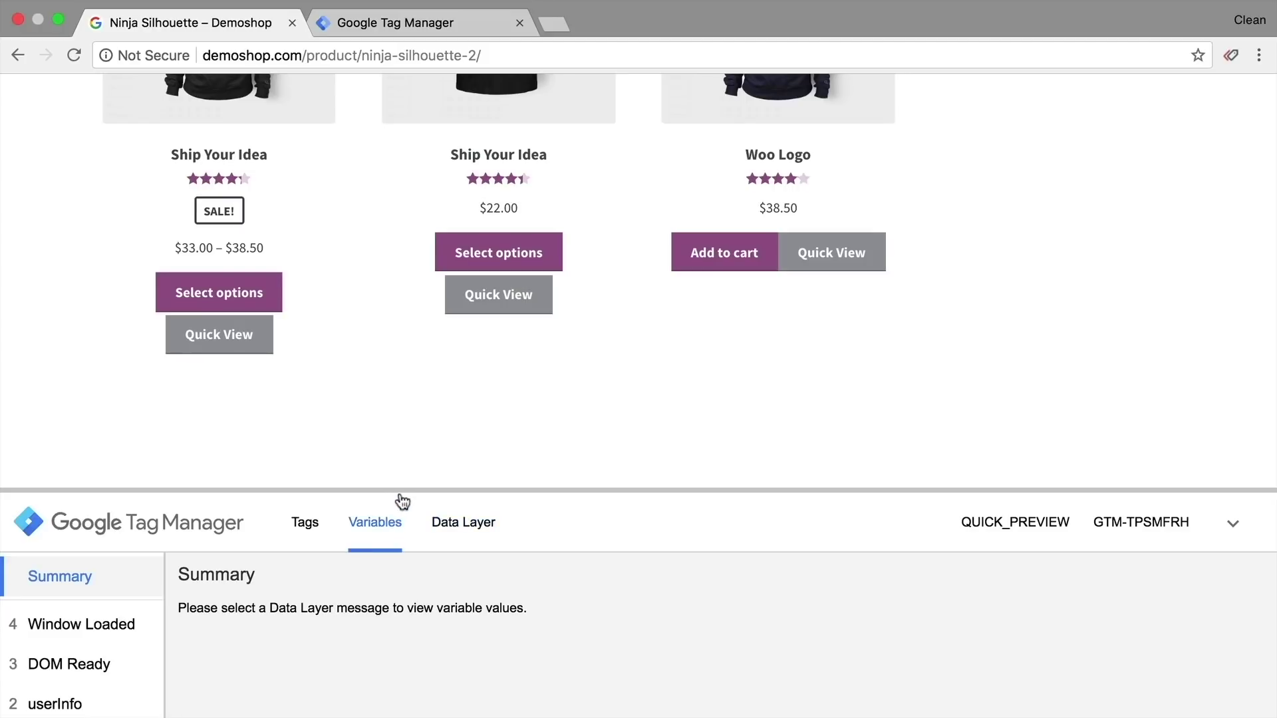
drag(384, 489, 450, 138)
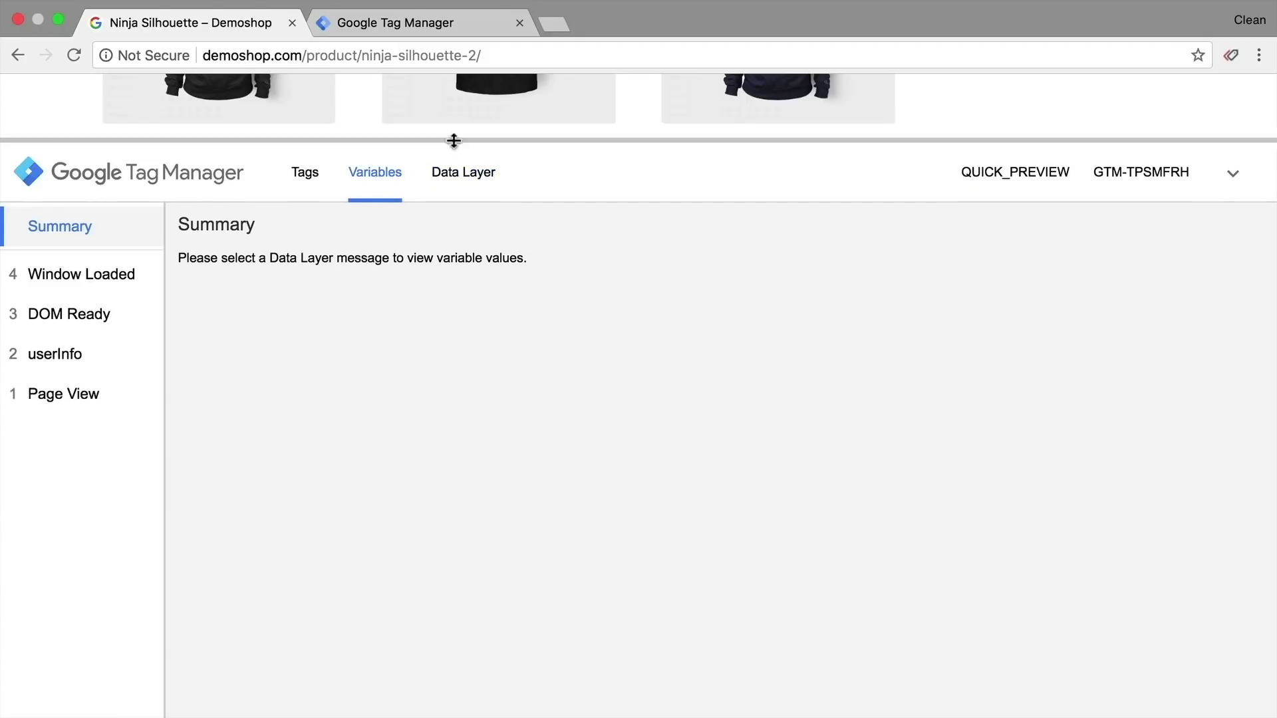
click(85, 311)
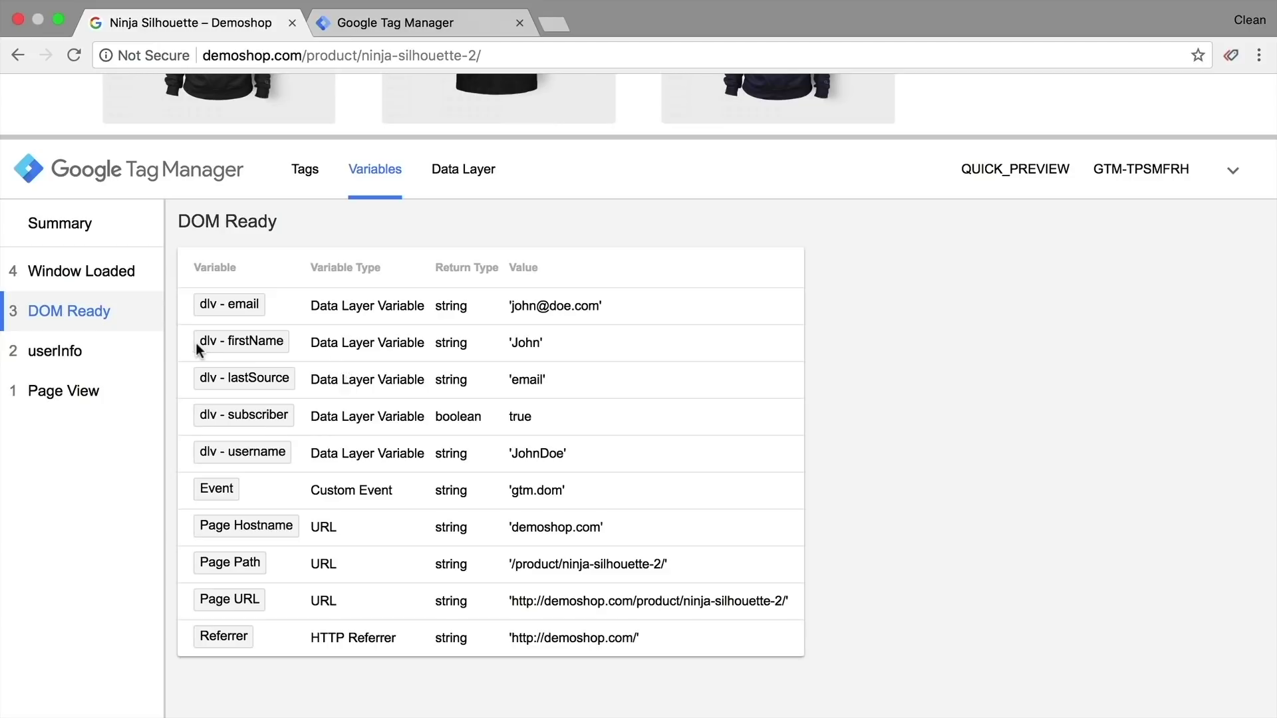
double_click(535, 342)
click(482, 177)
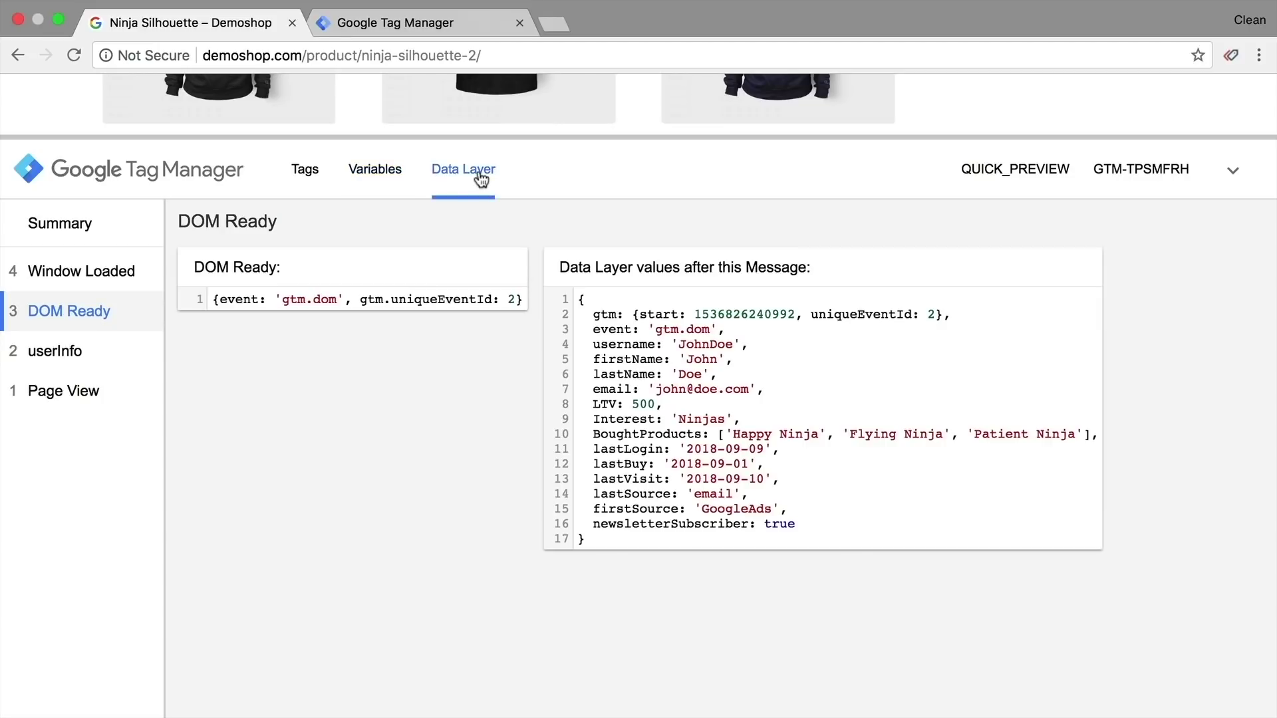
click(439, 23)
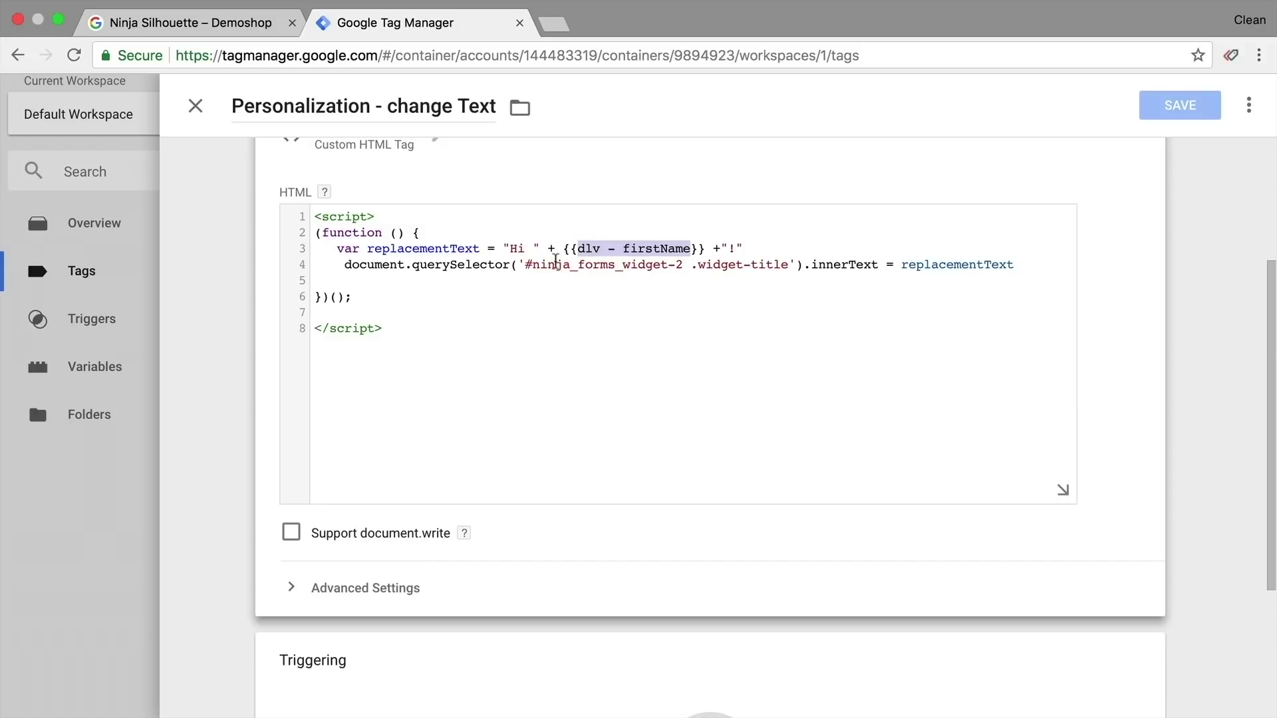
- Review the greeting script and select innerText on line 4 for replacement
double_click(413, 250)
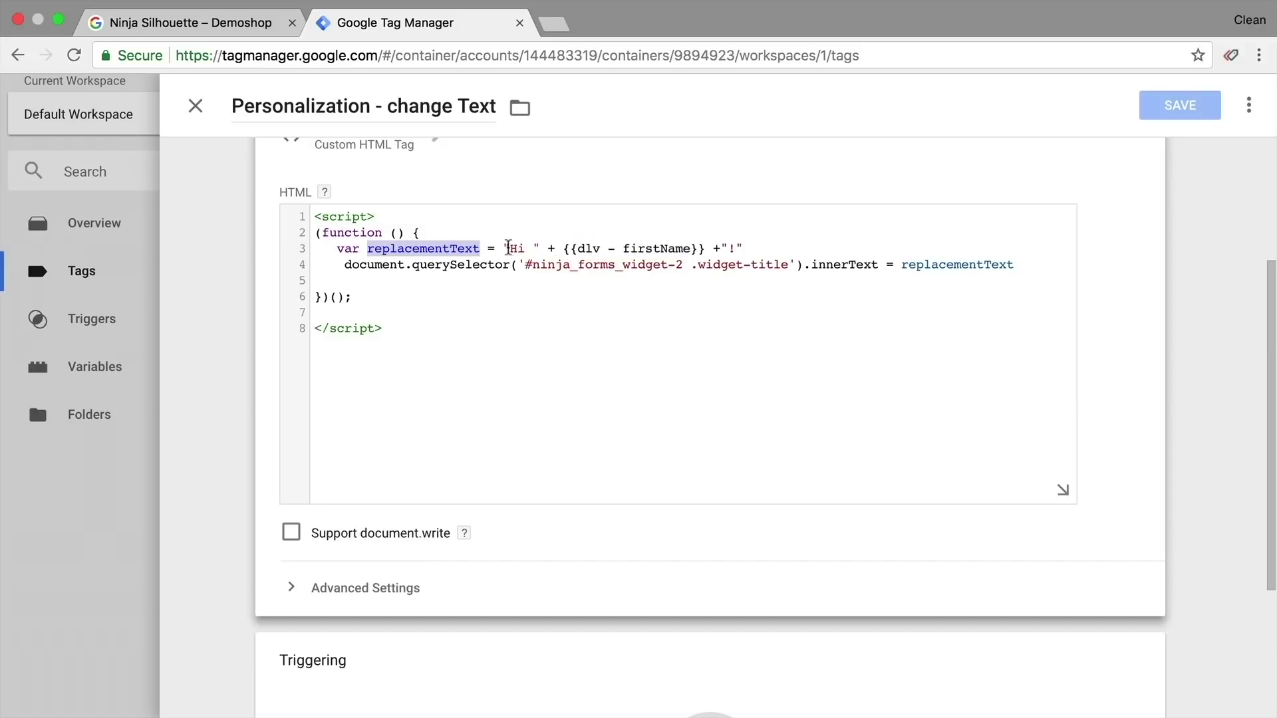
drag(507, 249, 745, 248)
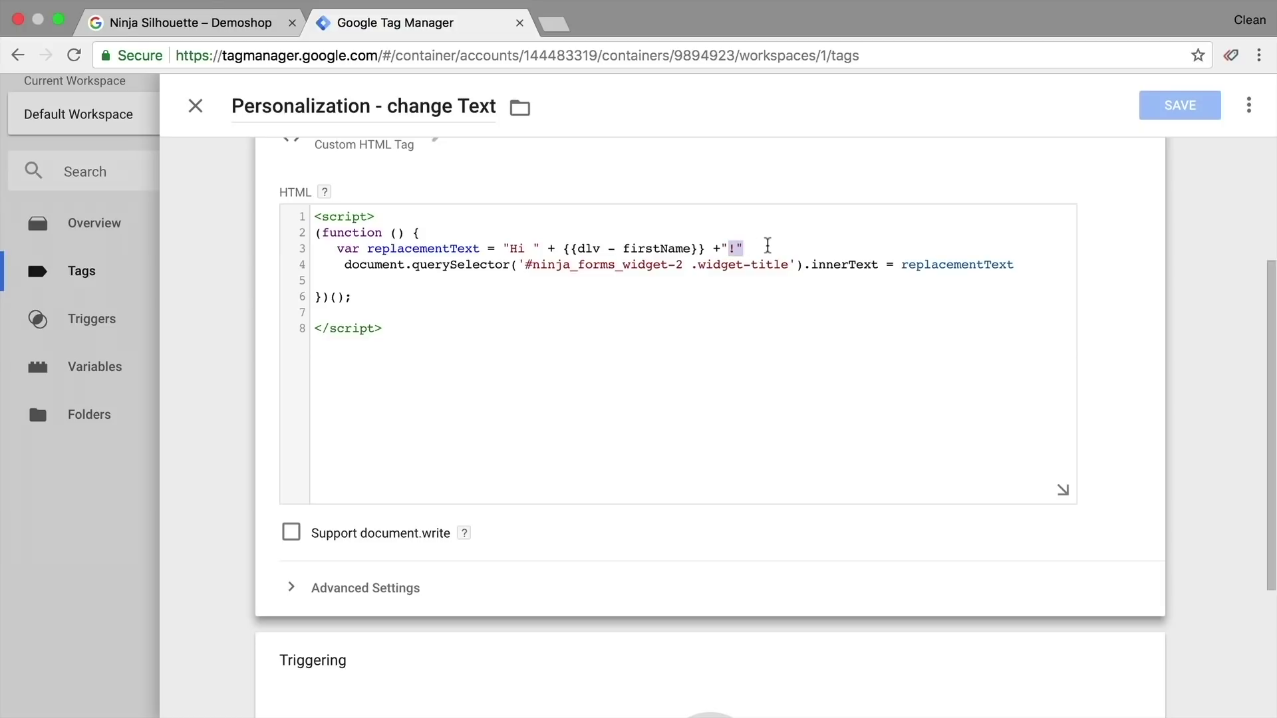
drag(343, 266, 902, 264)
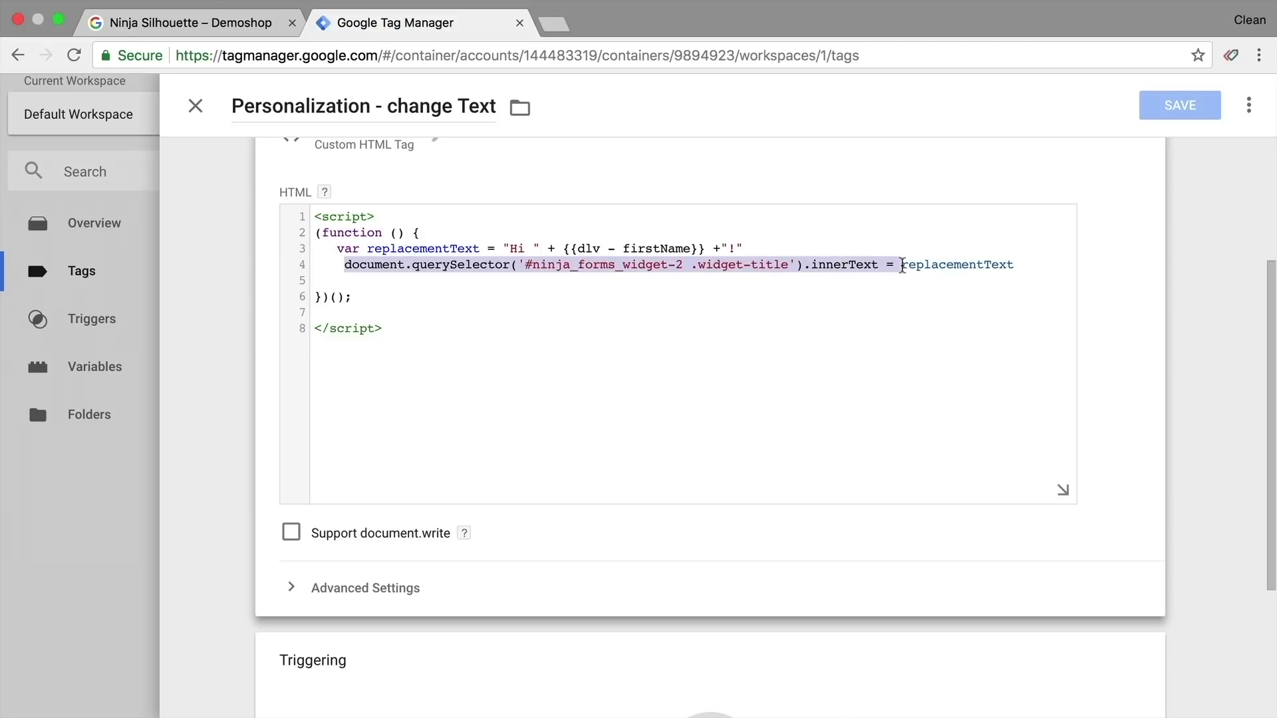
double_click(936, 265)
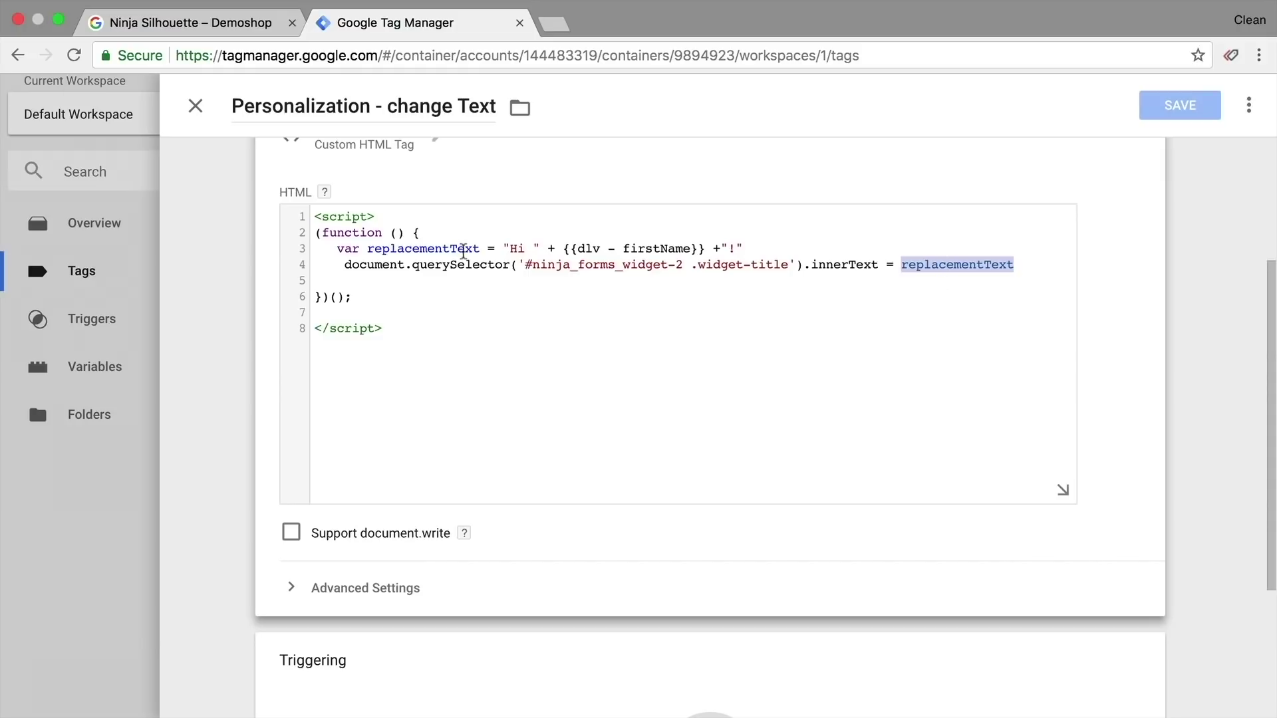
double_click(845, 266)
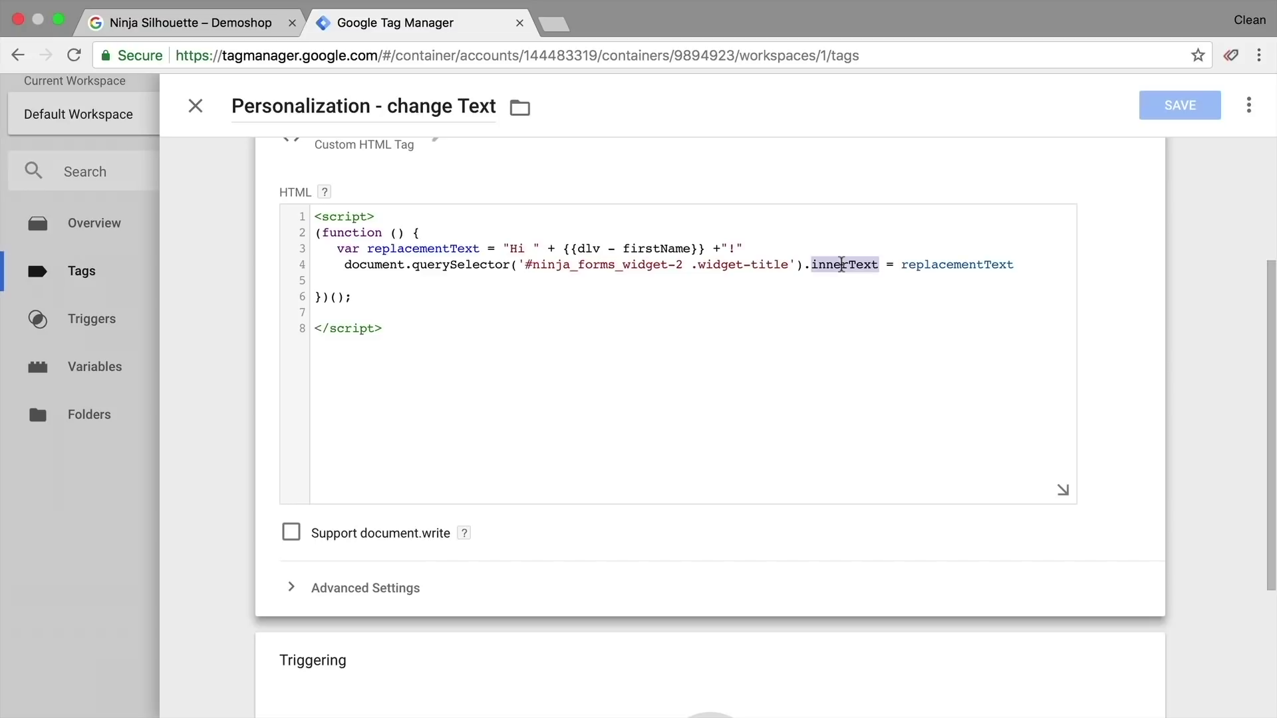
text(te)
- Confirm the textContent property name from the earlier Demoshop console command
key(ctrl+shift+Tab)
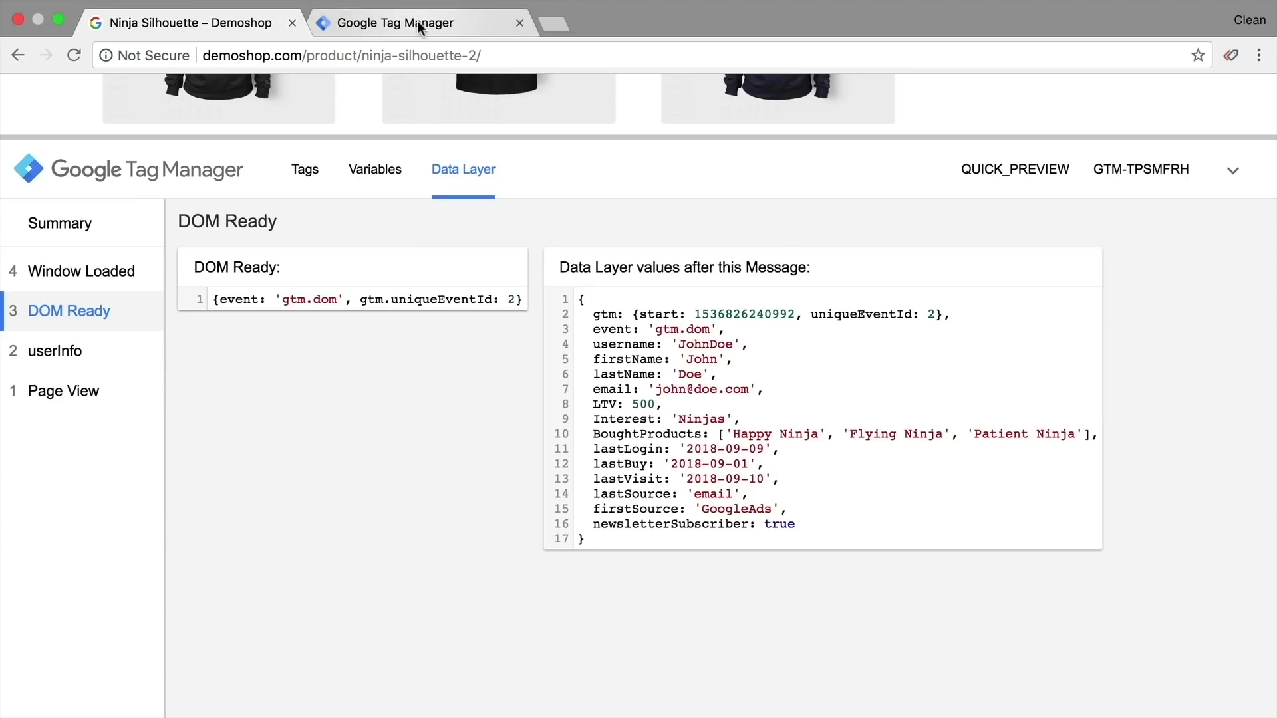
key(alt+super+j)
key(Up)
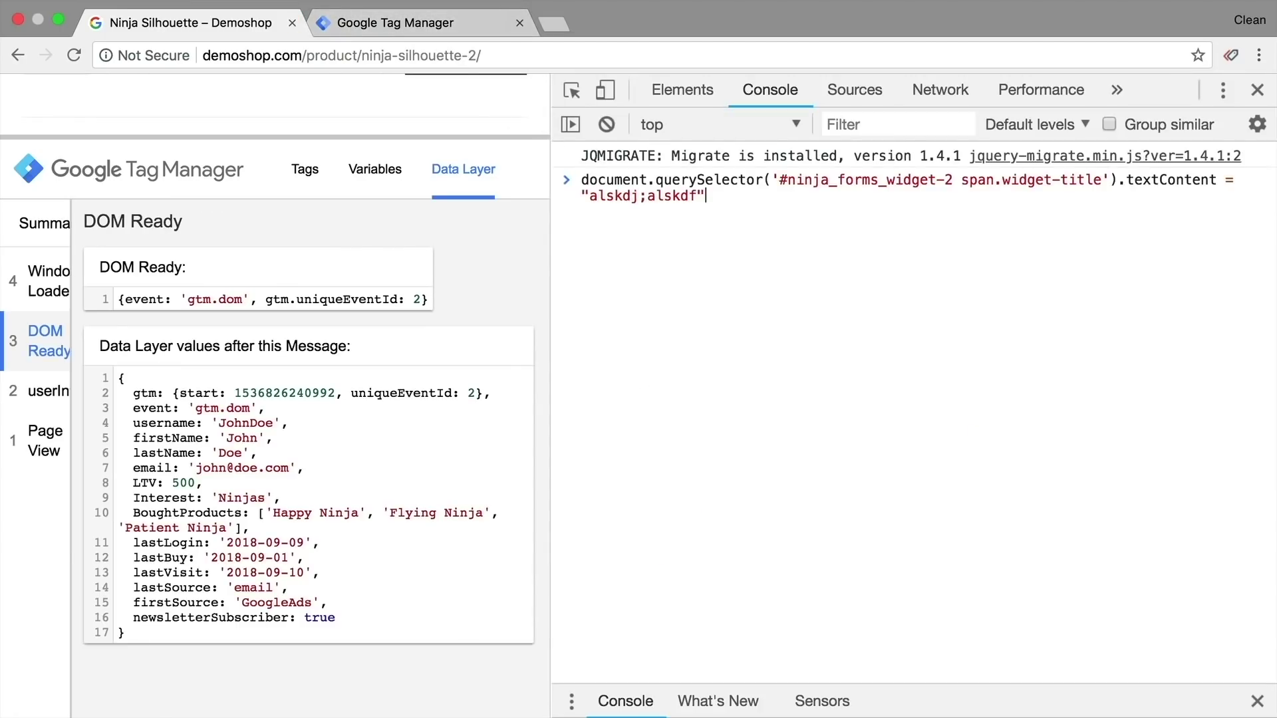
click(366, 24)
text(xtCont)
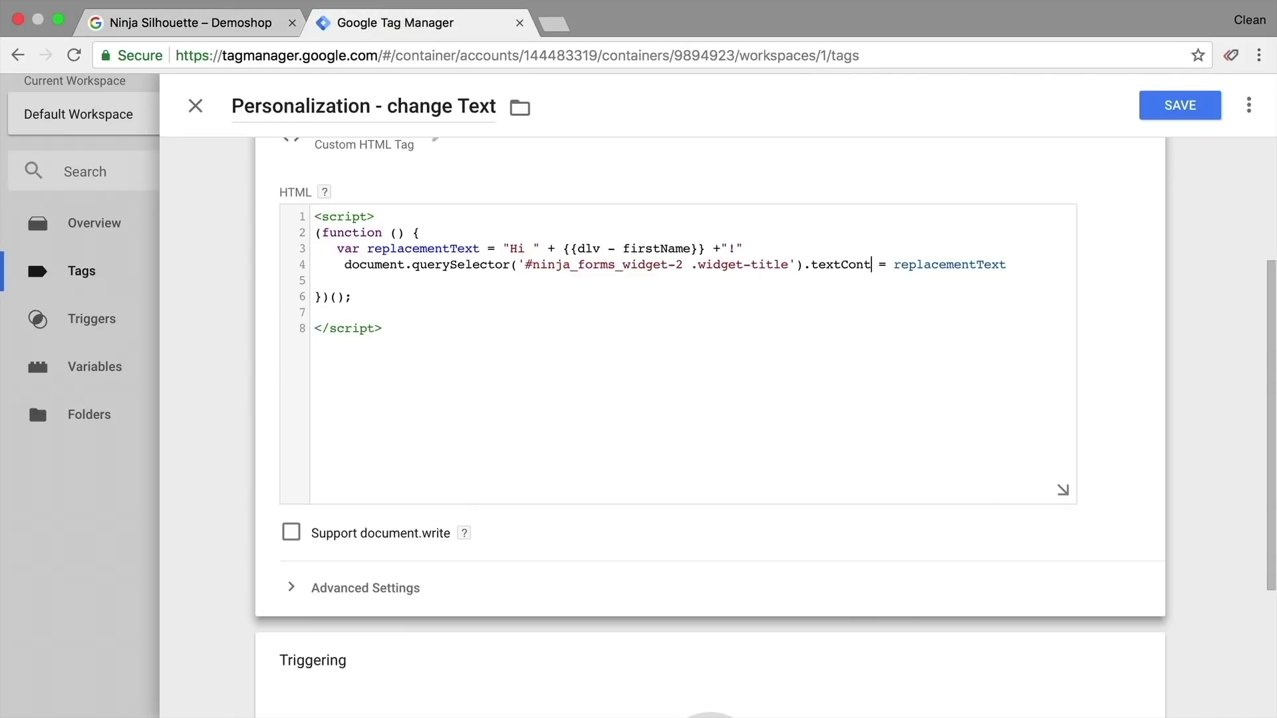
text(ent)
scroll(689, 379, down, 1)
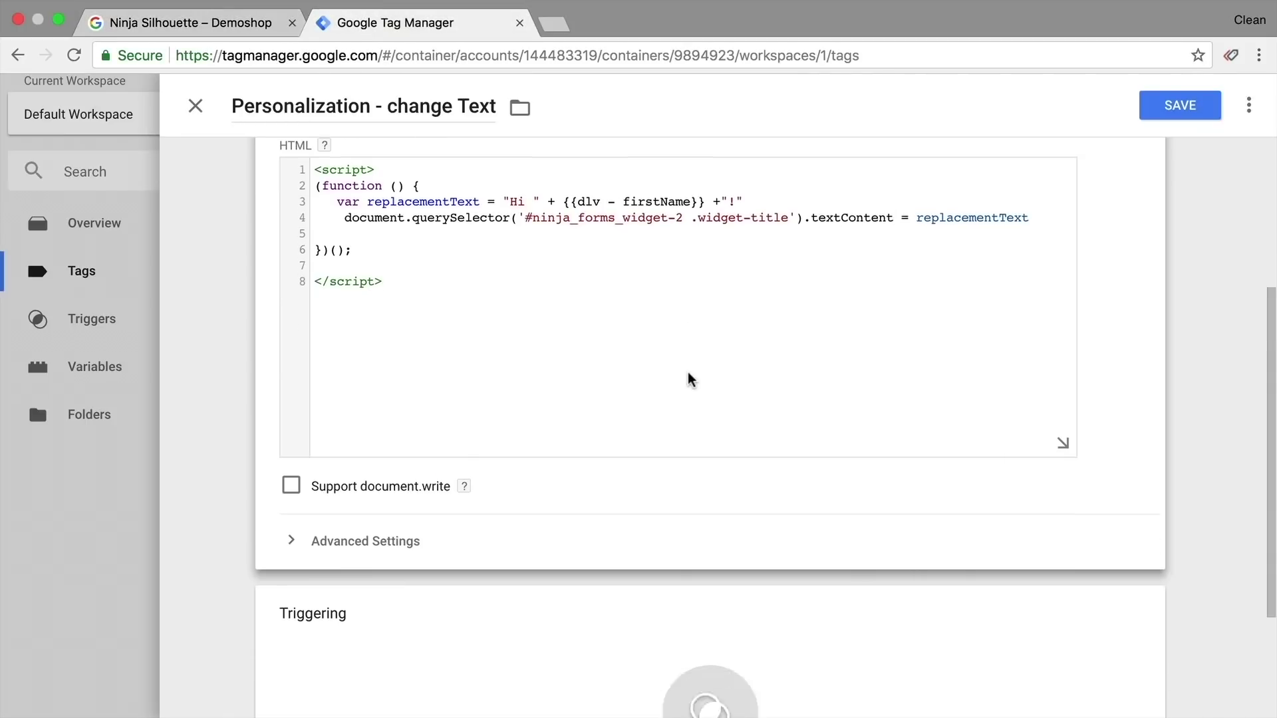
scroll(688, 379, down, 3)
click(587, 519)
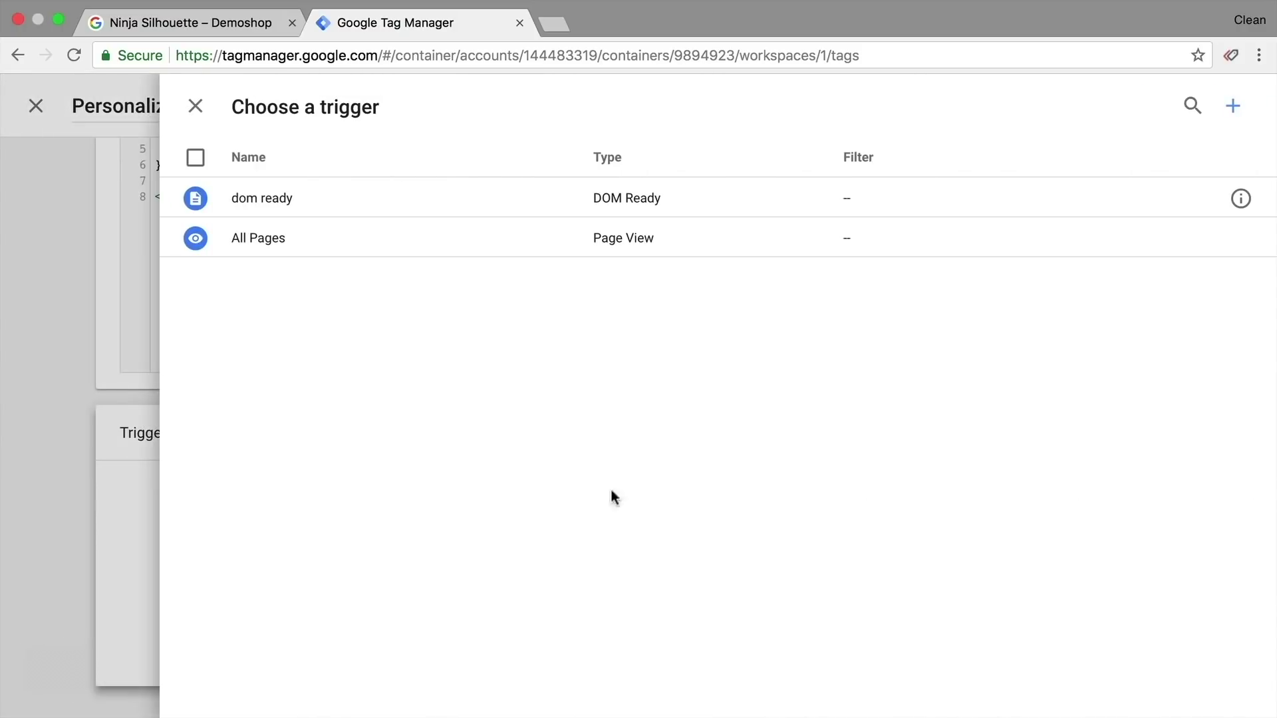
- Close DevTools on Demoshop and review the userInfo and DOM Ready event data
click(237, 22)
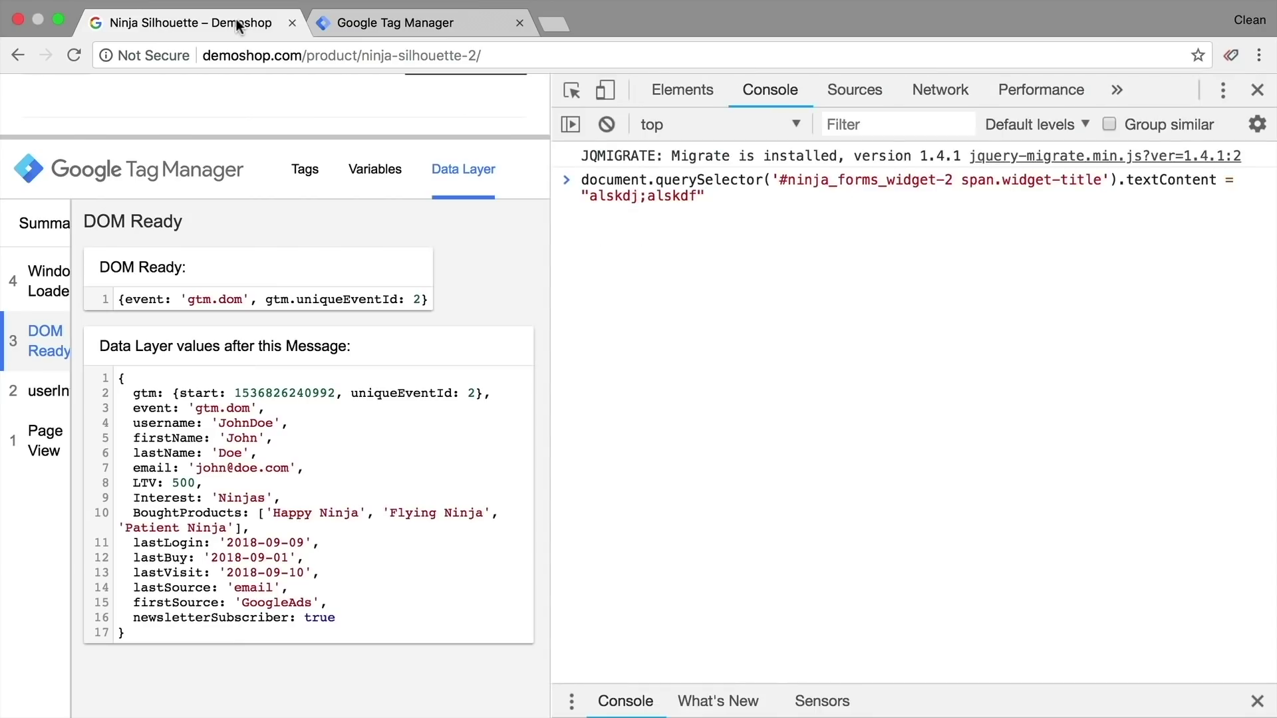
click(1257, 90)
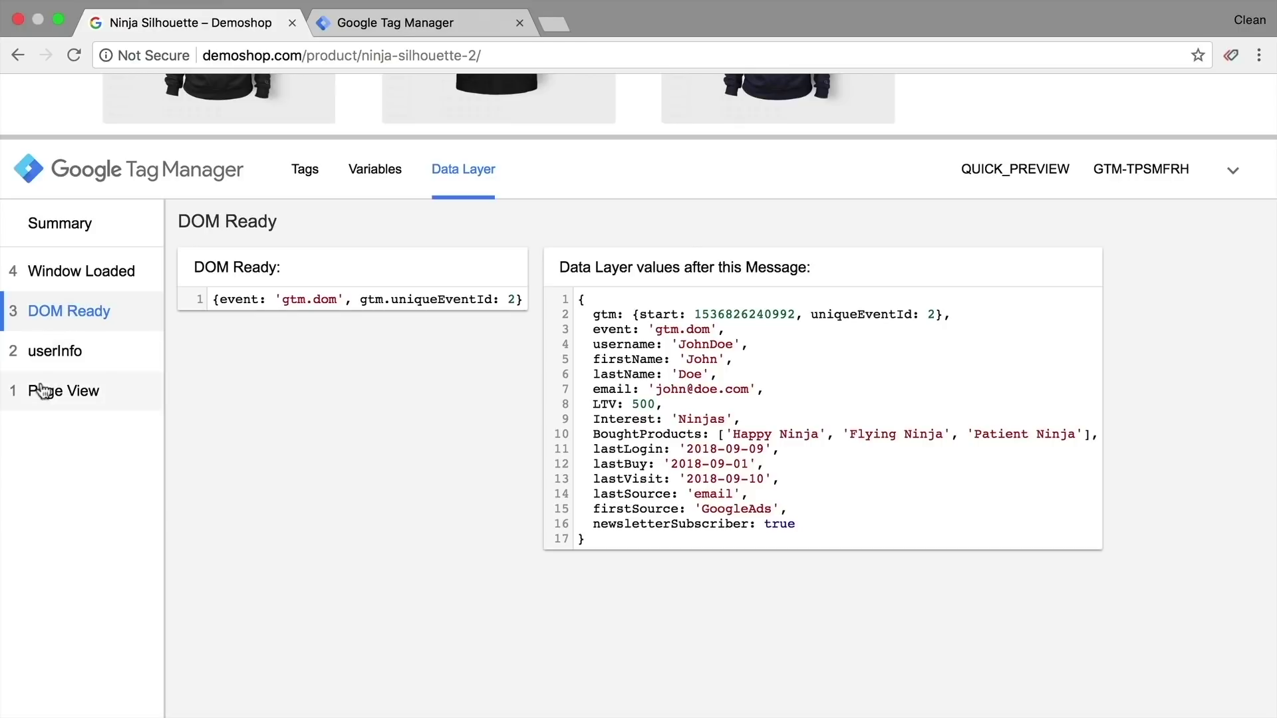
click(62, 351)
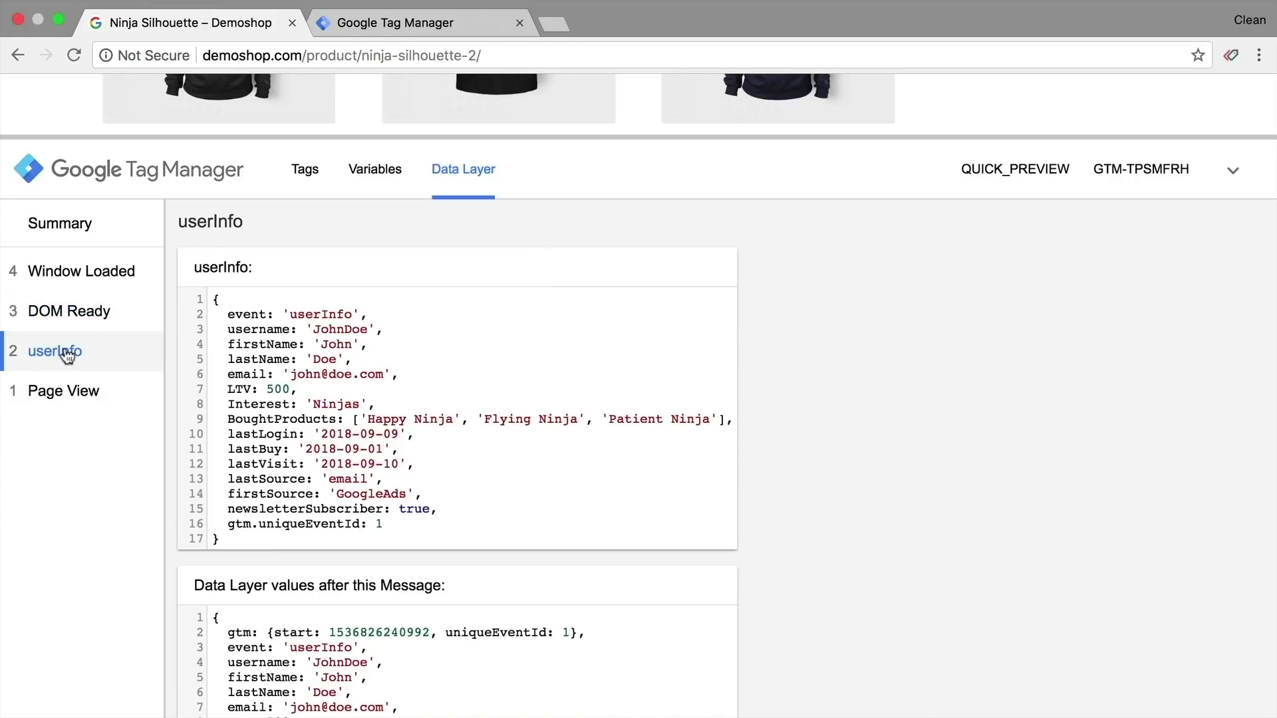
click(50, 311)
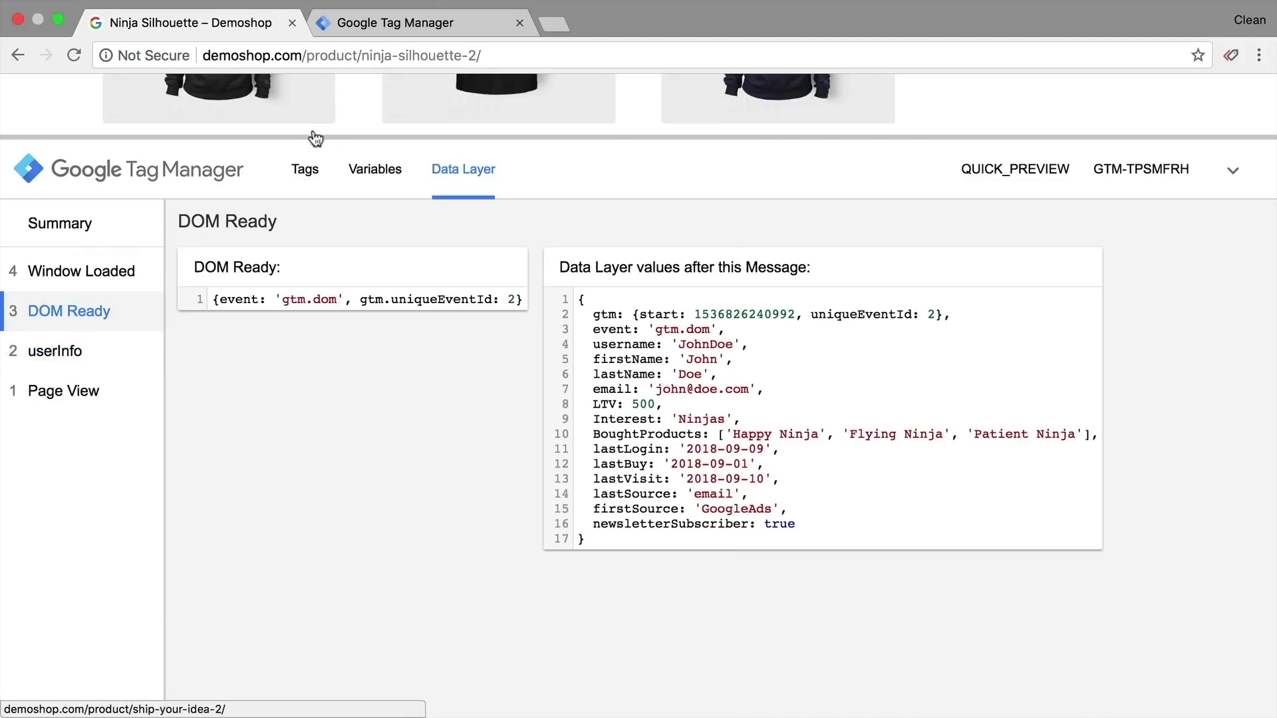
drag(311, 137, 300, 672)
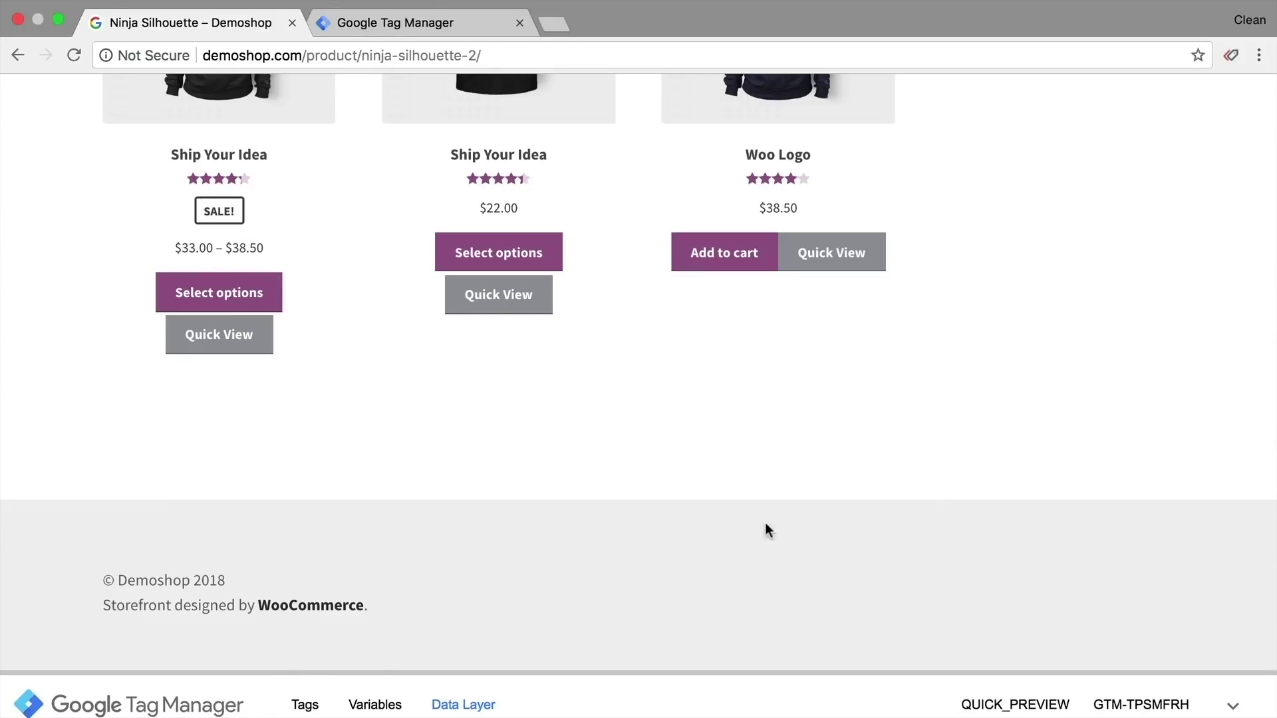
scroll(930, 470, up, 10)
scroll(930, 471, up, 5)
scroll(930, 470, up, 3)
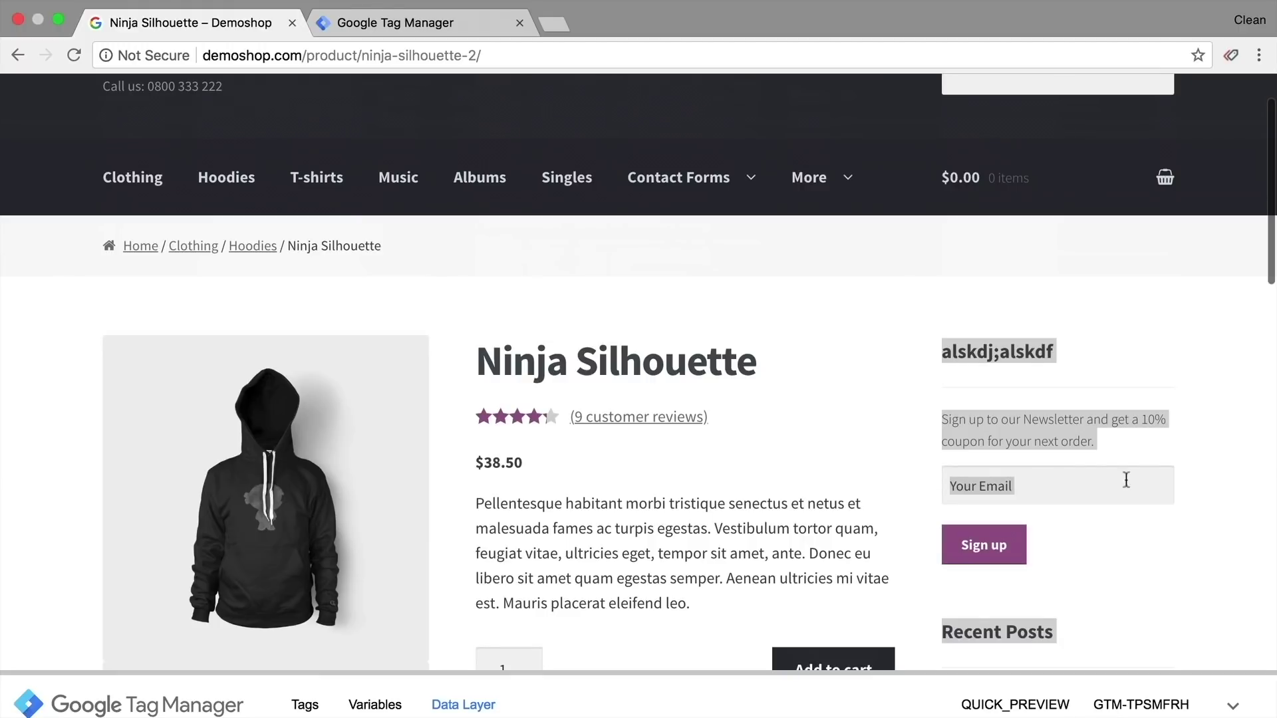
click(1028, 377)
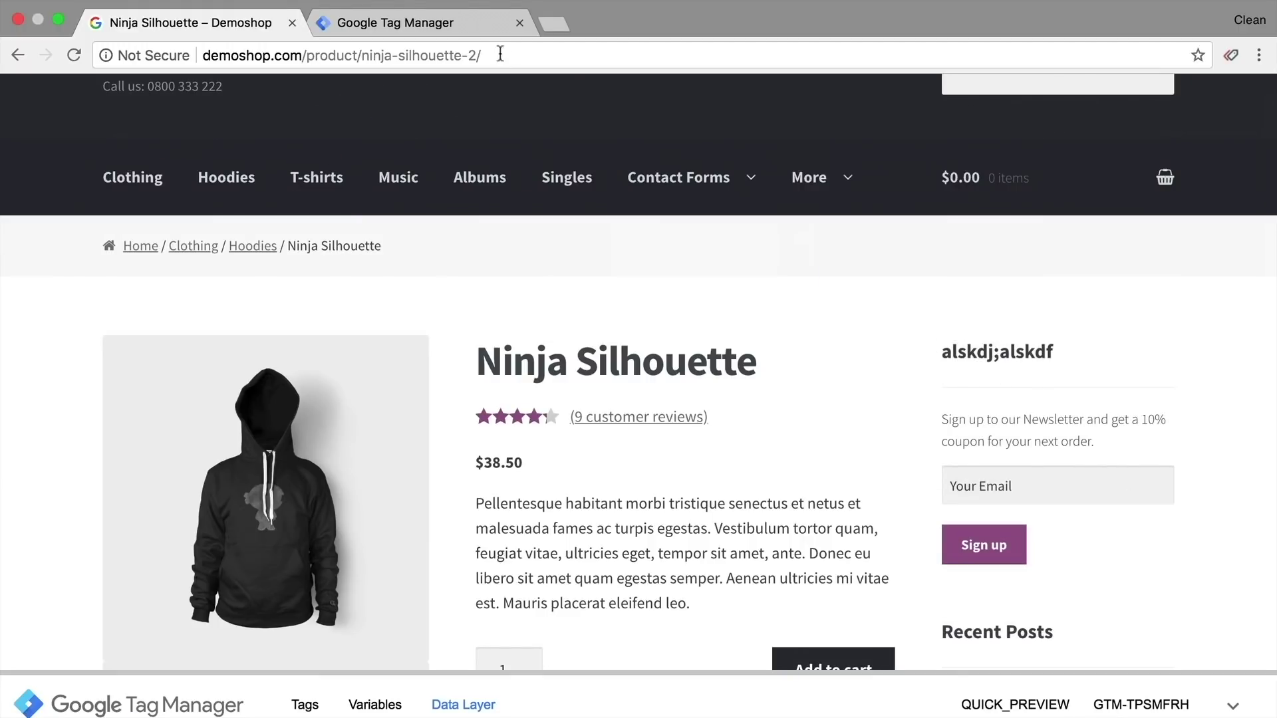
- Assign the dom ready trigger to the change Text tag and save it
click(395, 23)
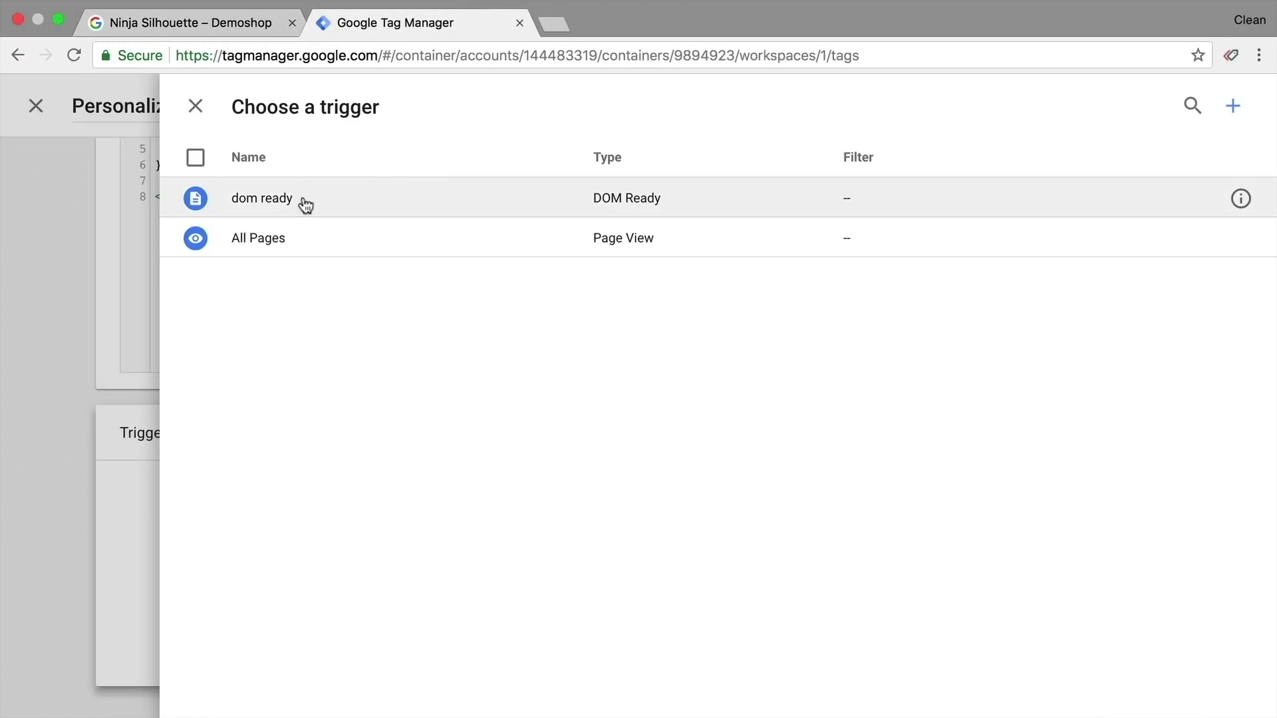
click(262, 197)
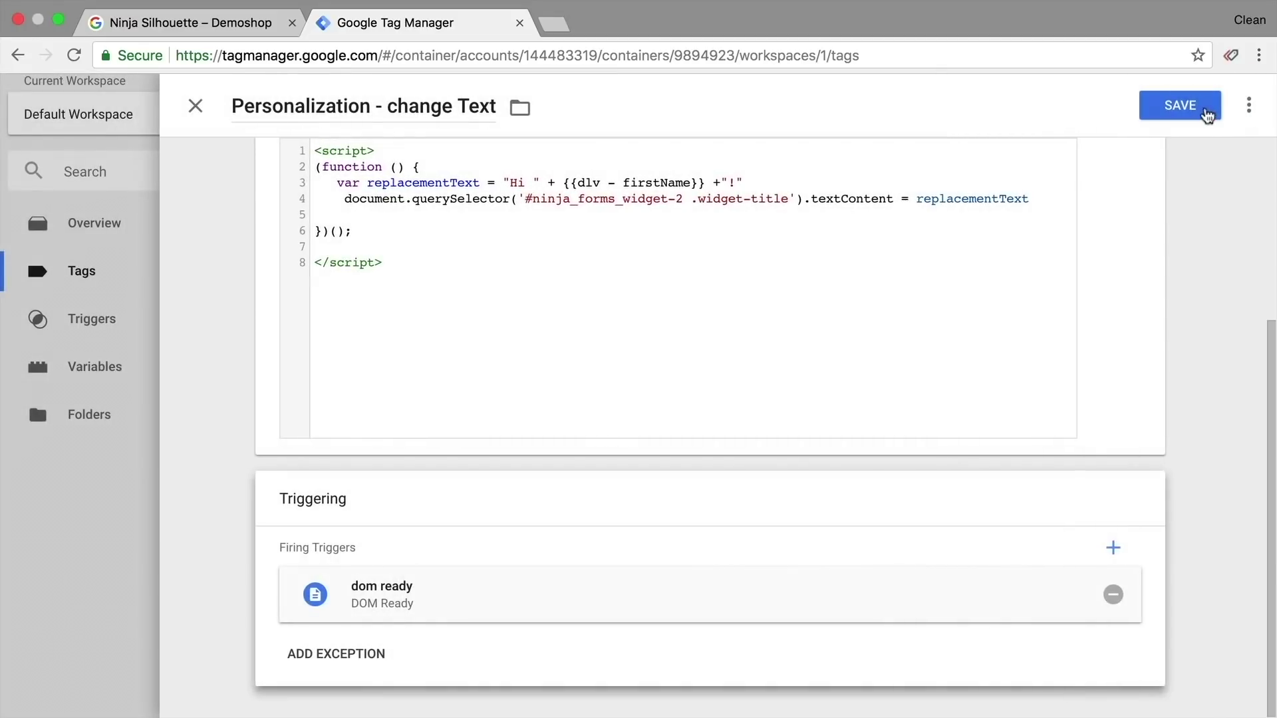
click(1180, 104)
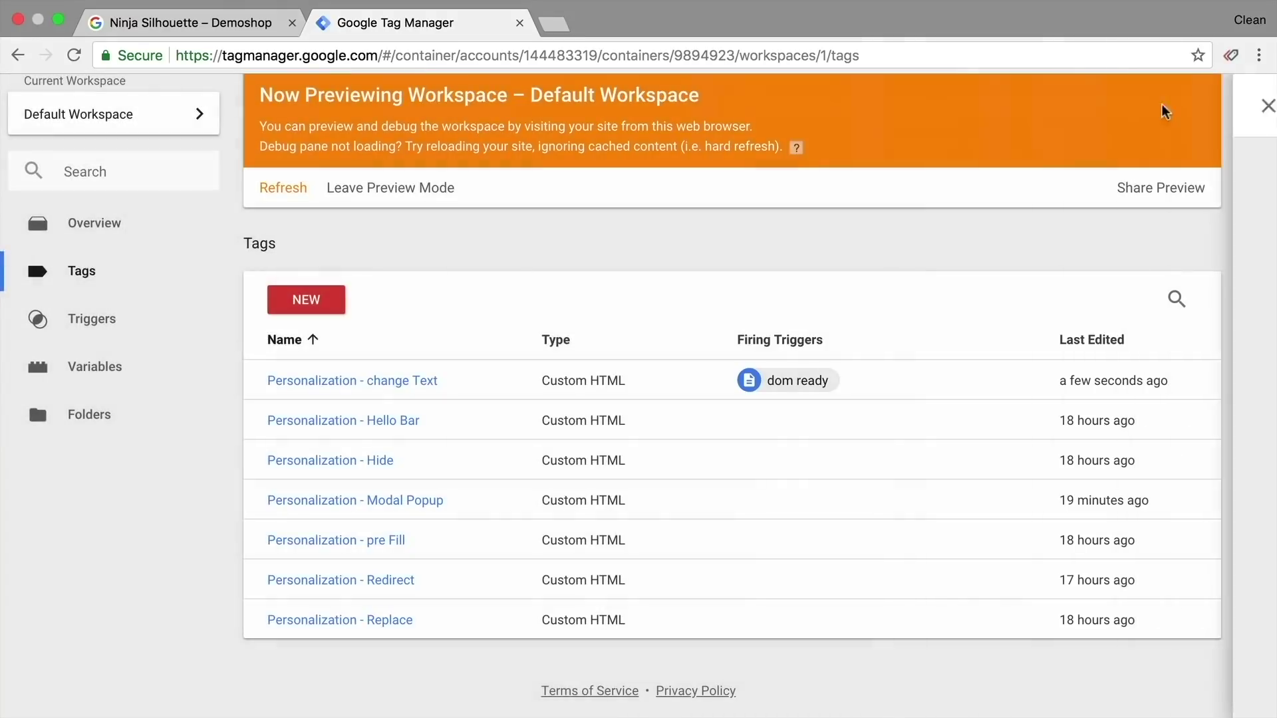
click(189, 22)
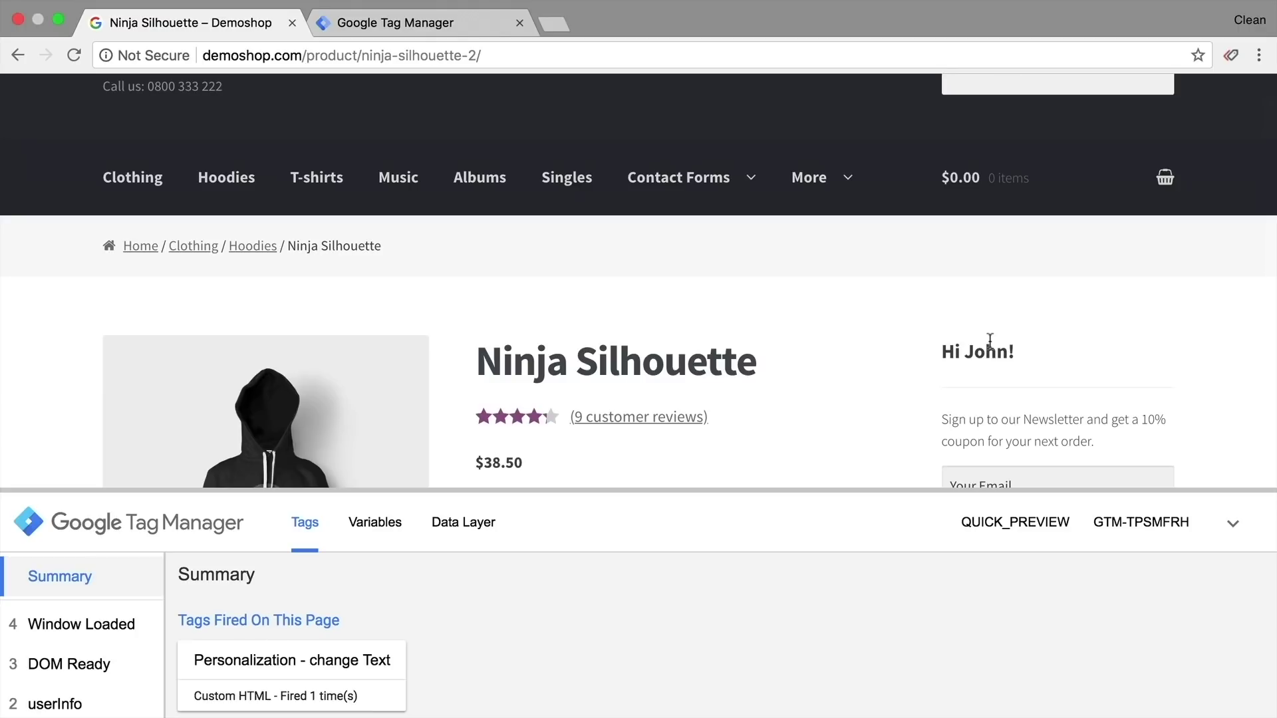
scroll(990, 341, down, 2)
scroll(989, 341, down, 1)
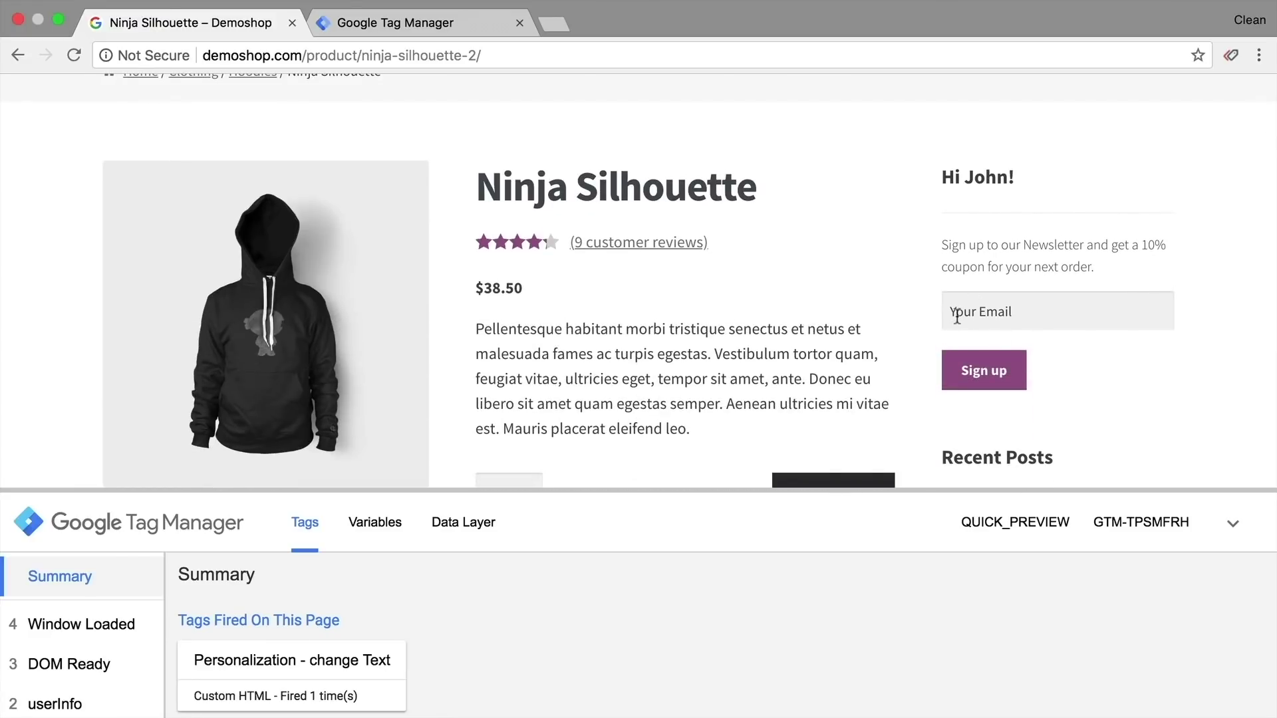
click(1013, 317)
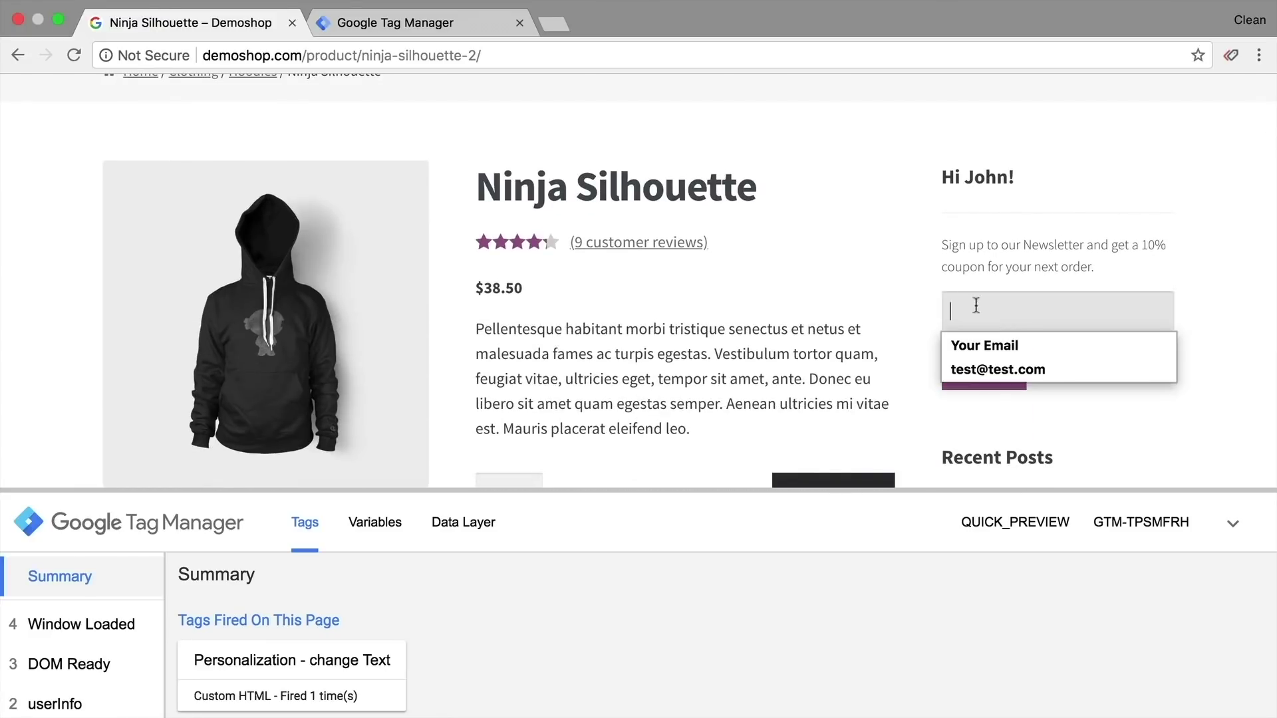
click(900, 277)
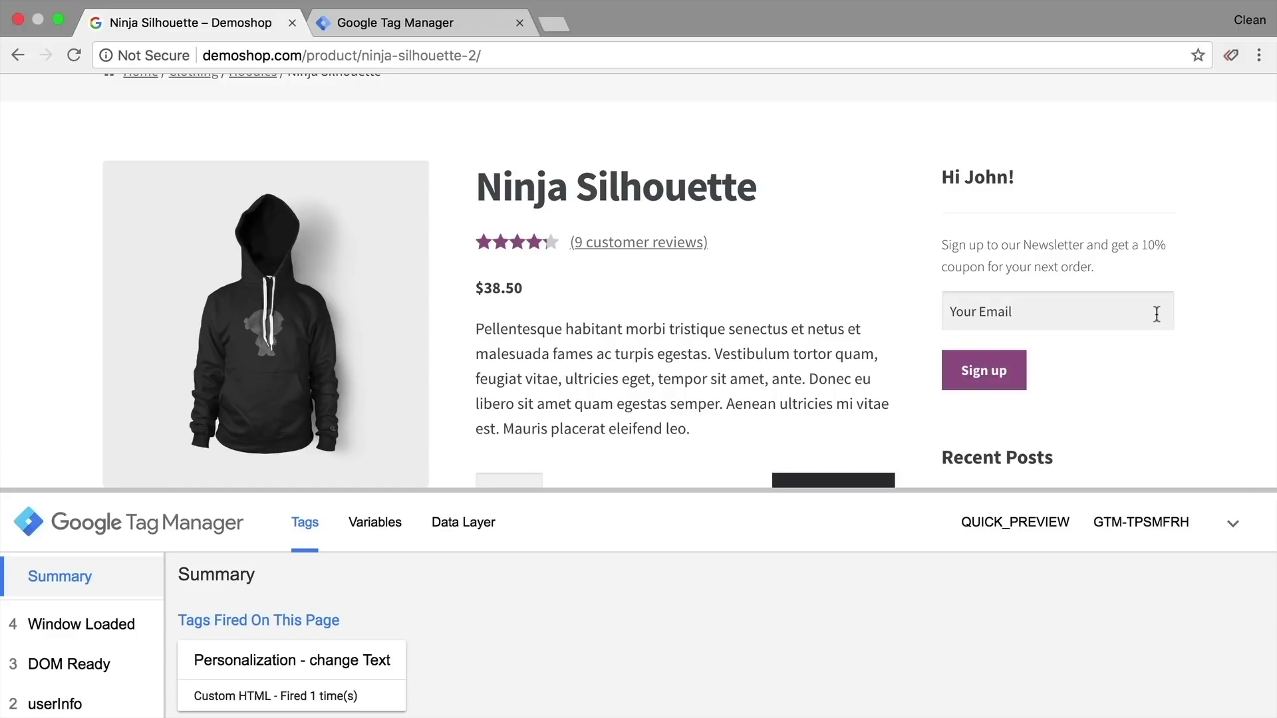
click(473, 528)
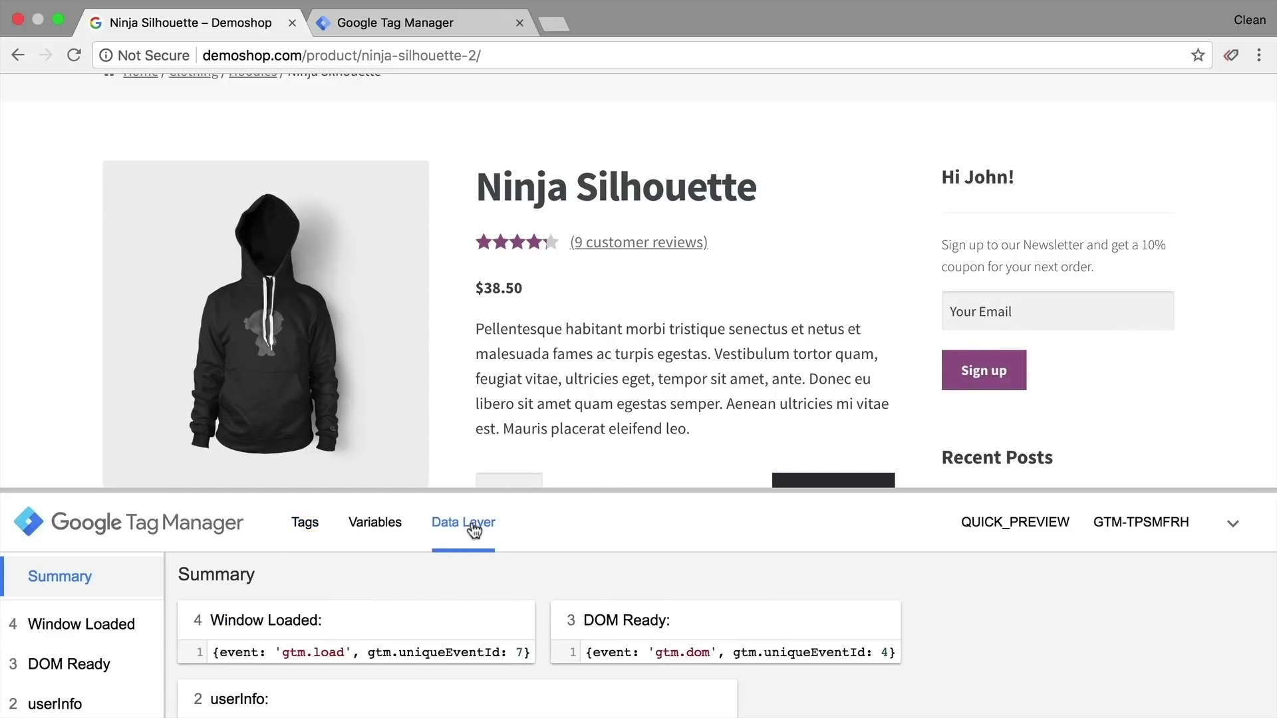
scroll(390, 650, down, 3)
scroll(389, 651, down, 1)
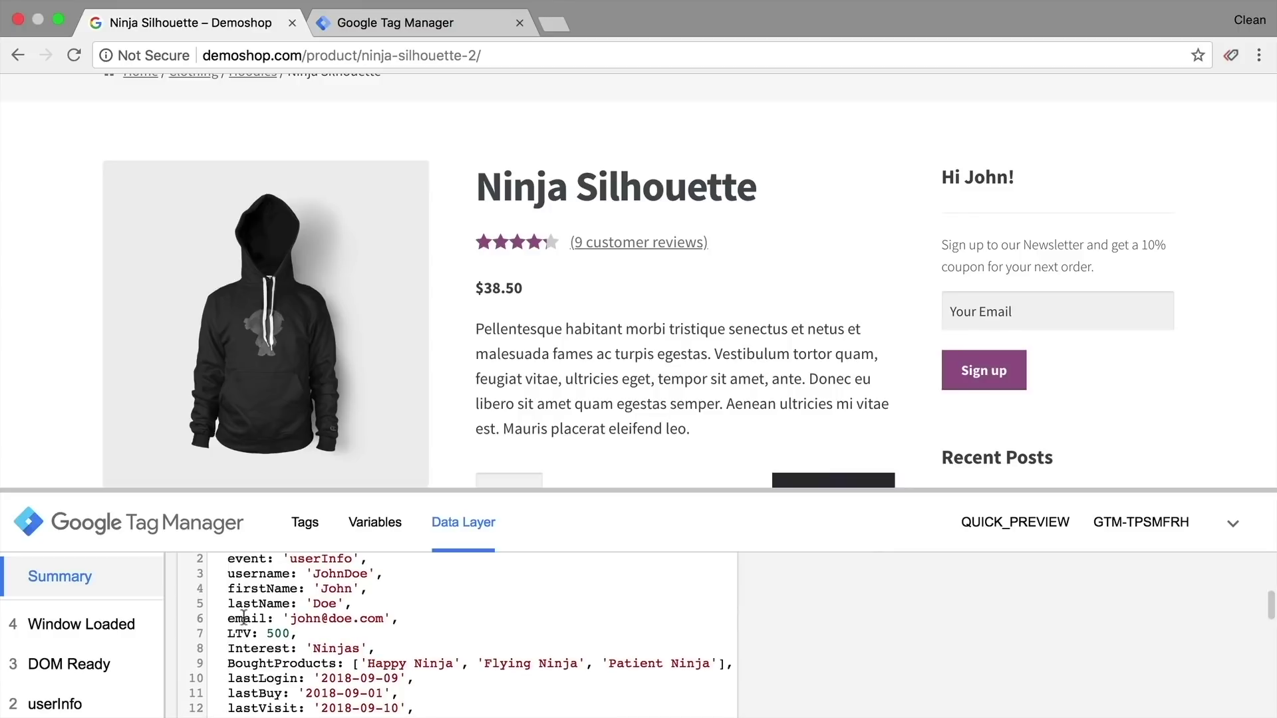
click(375, 522)
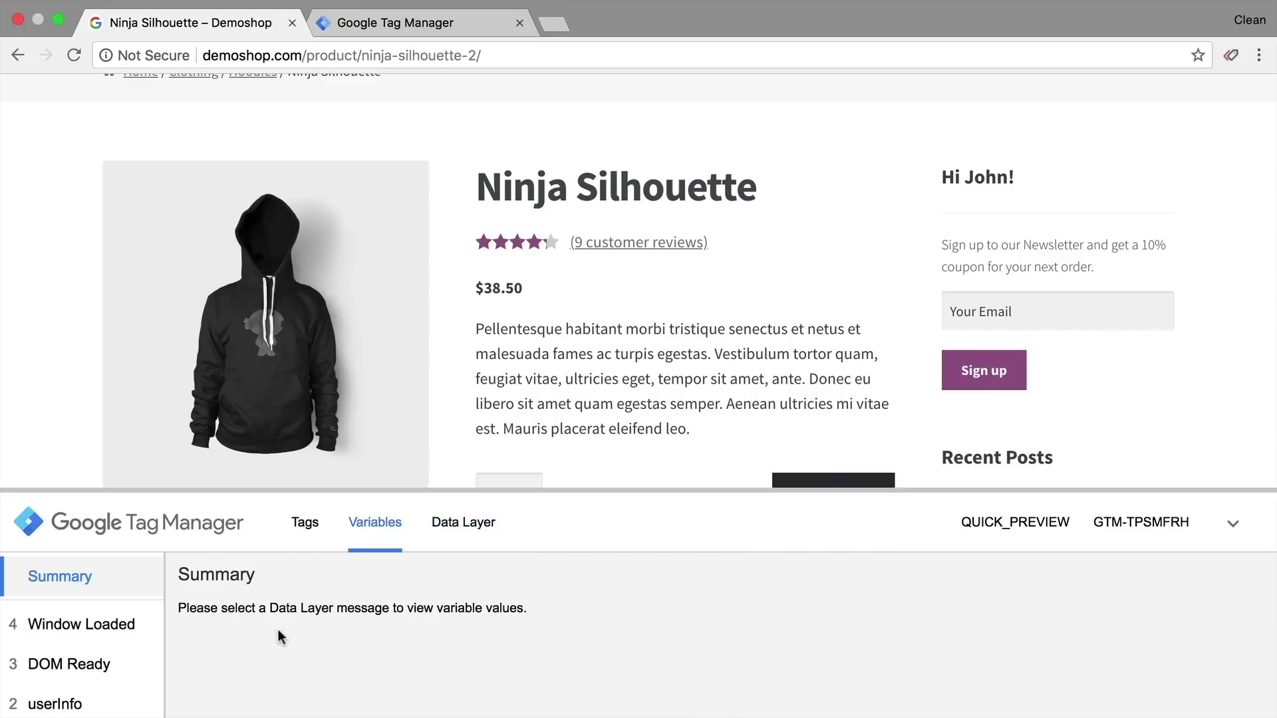
click(69, 663)
scroll(361, 653, down, 2)
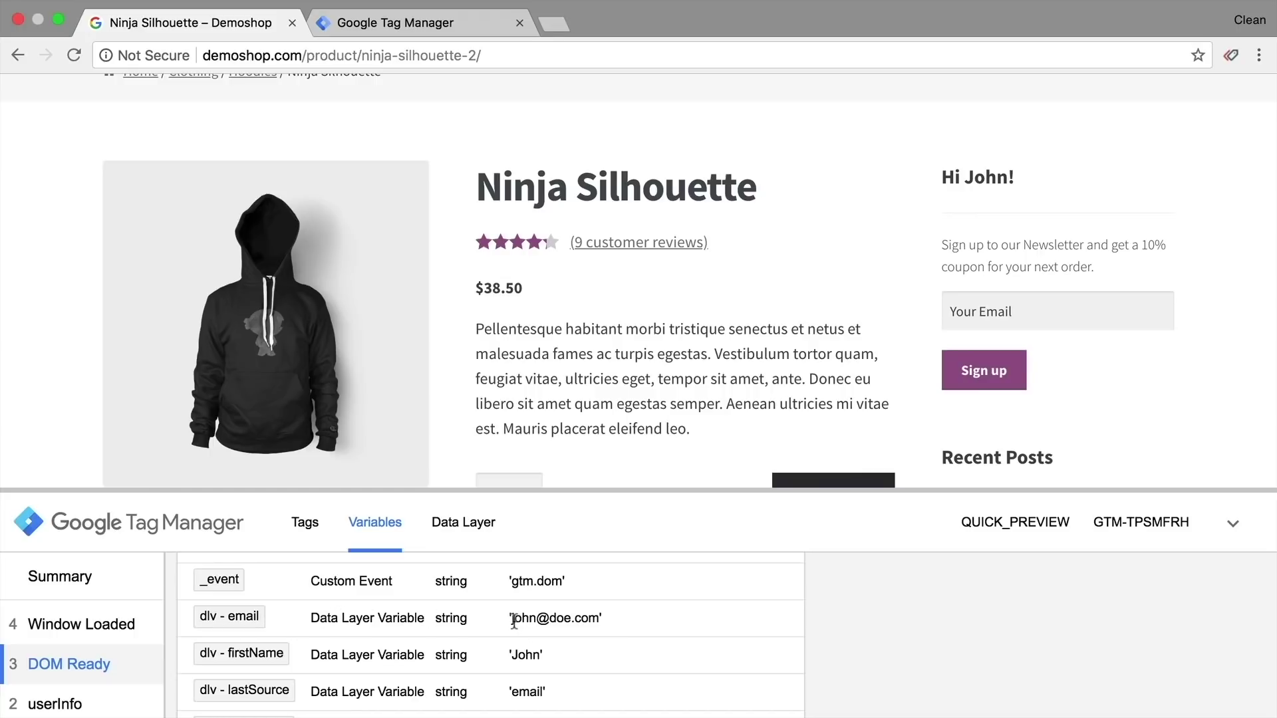
drag(509, 618, 603, 620)
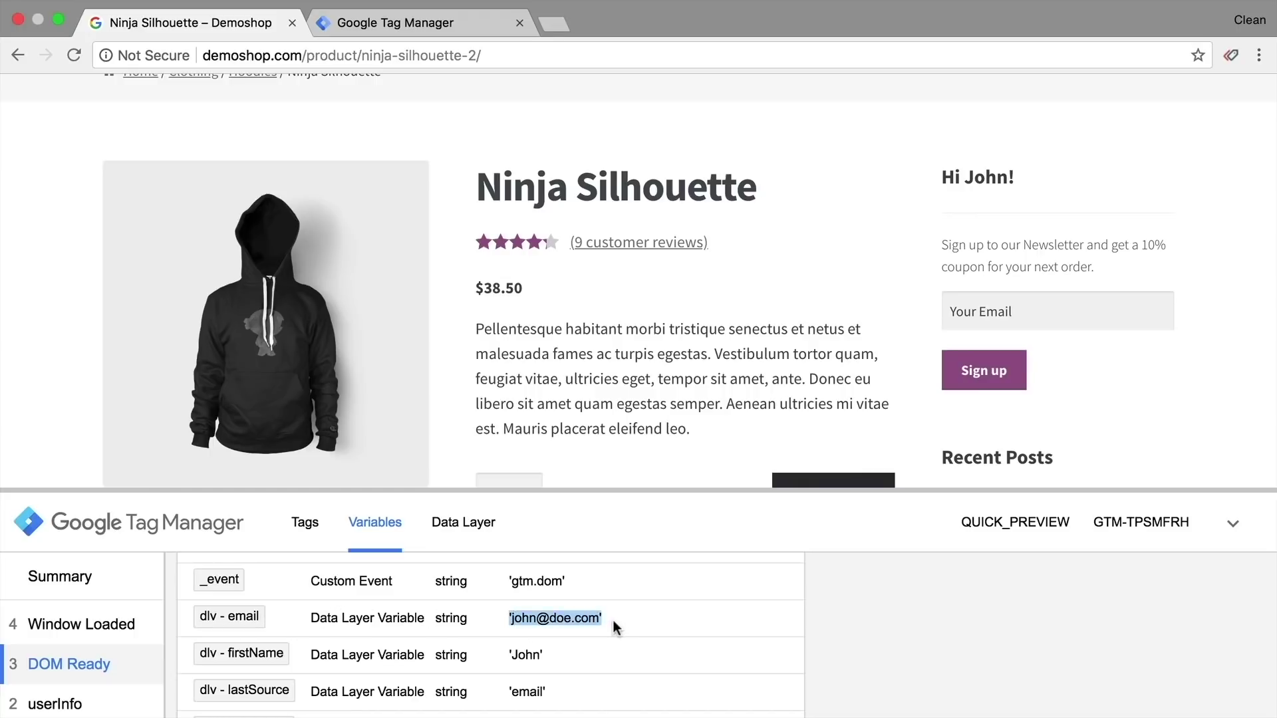
click(362, 11)
click(370, 46)
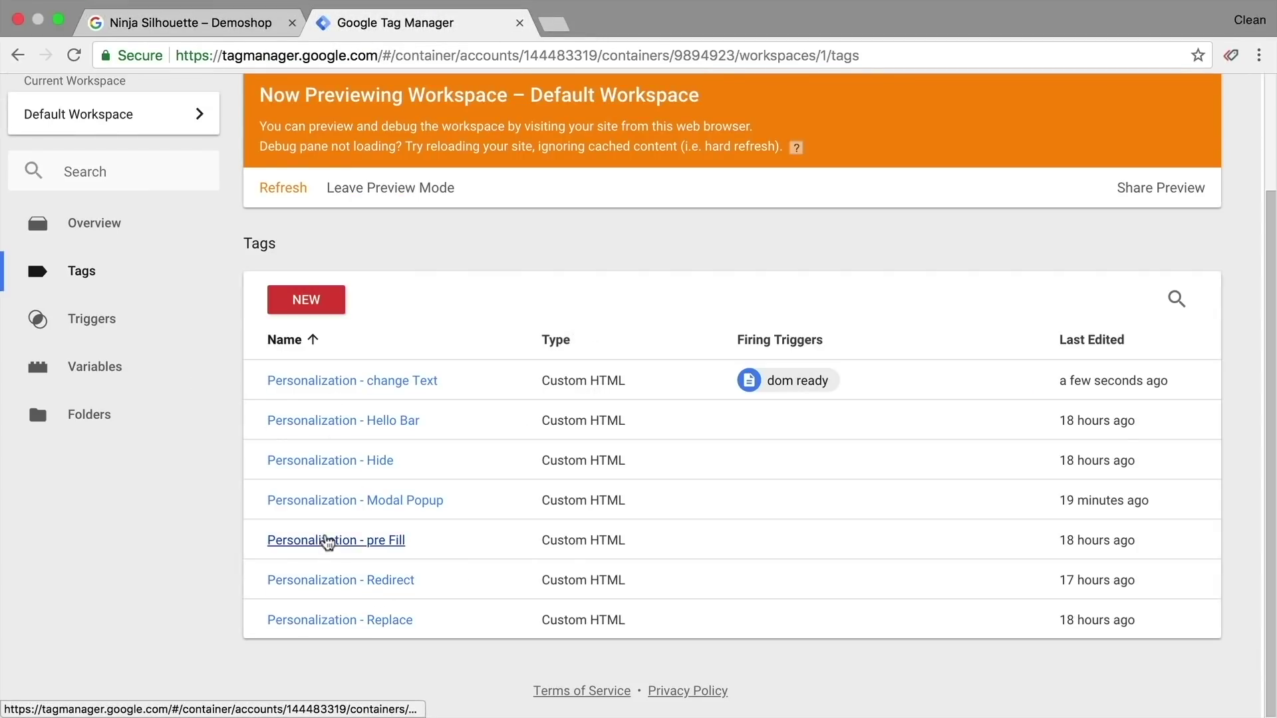
- Make the 'Personalization - pre Fill' tag fire on dom ready and save it
click(327, 542)
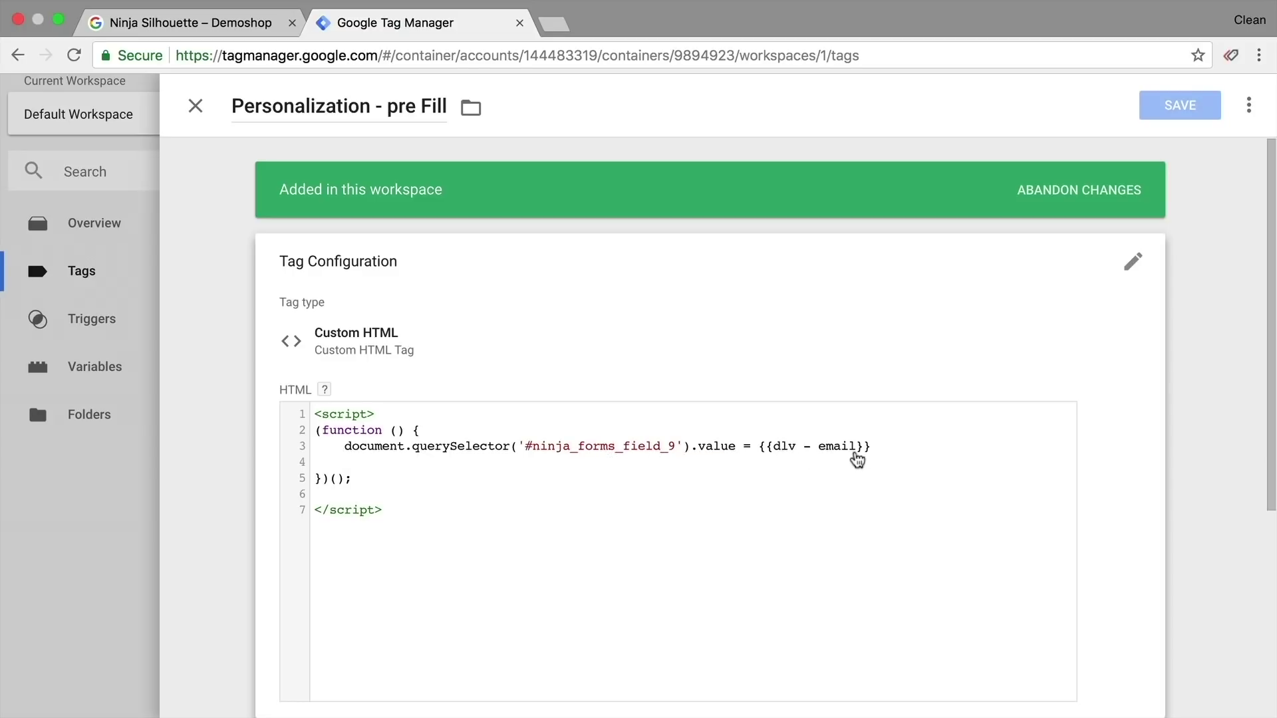
scroll(856, 459, down, 5)
click(859, 479)
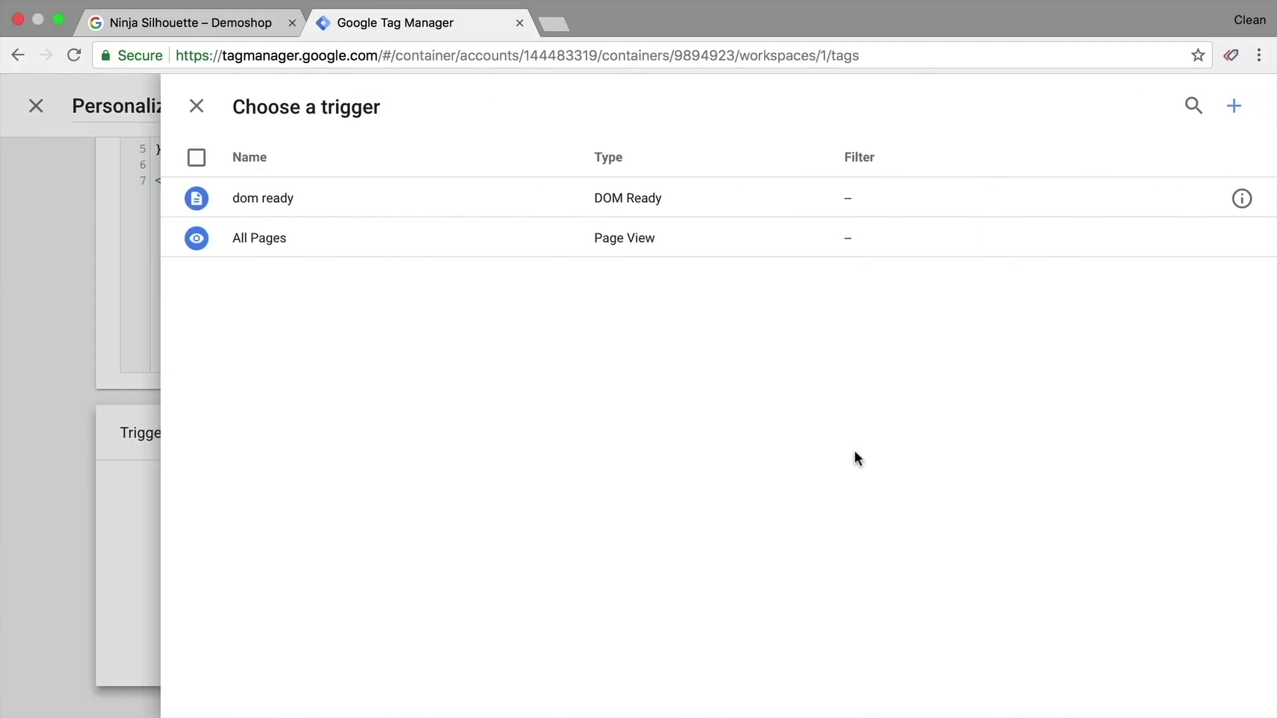
click(372, 203)
click(1248, 106)
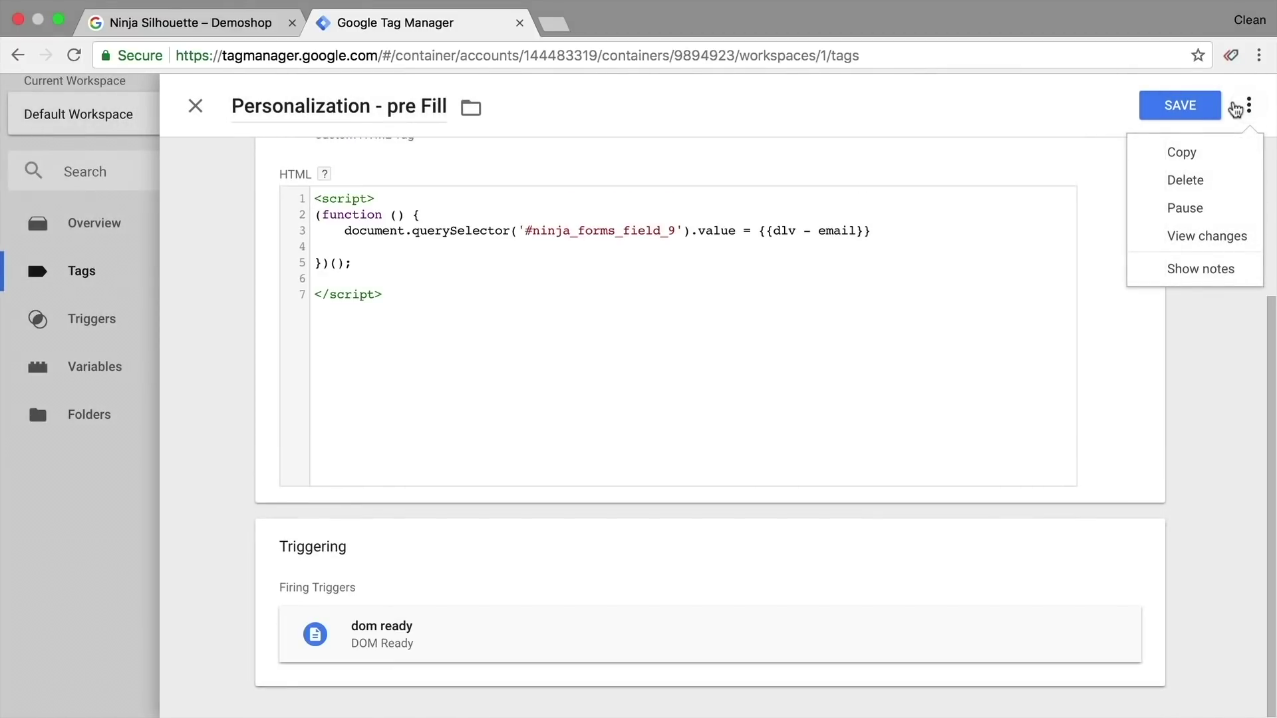
click(1181, 105)
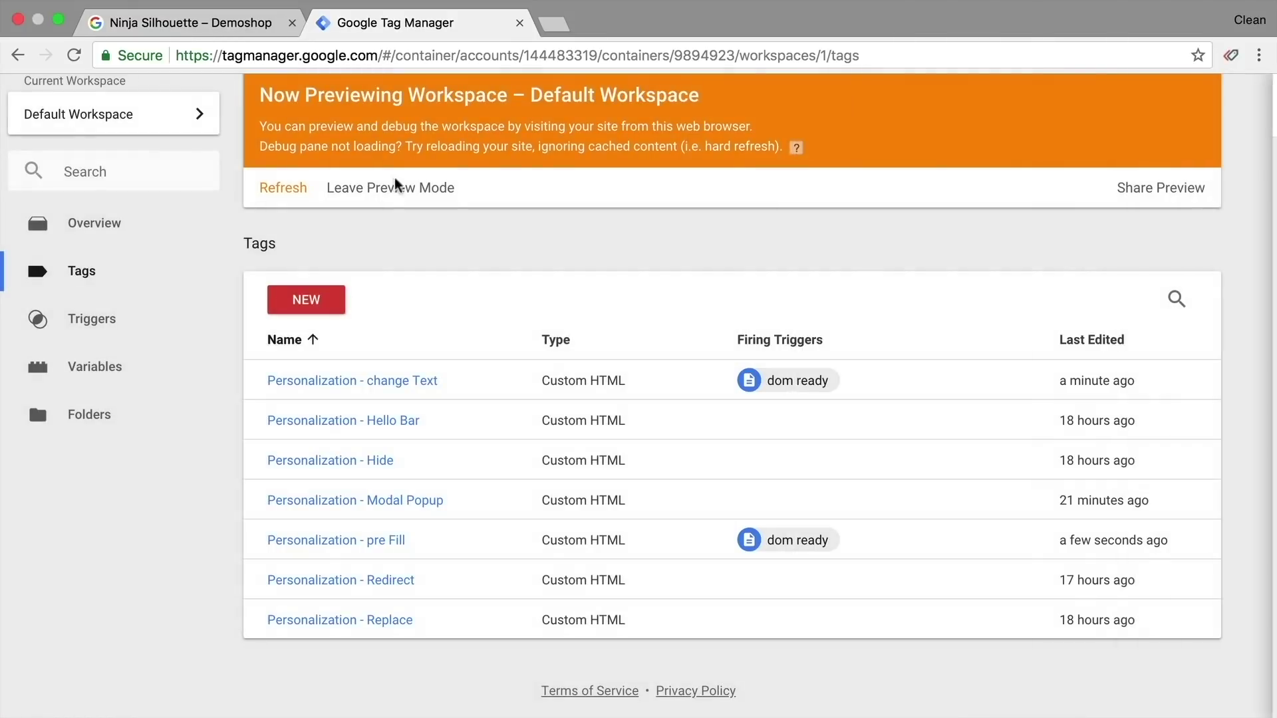
- Refresh the preview and confirm newsletterSubscriber true and lastSource 'email' in the Demoshop data layer
click(282, 188)
click(190, 22)
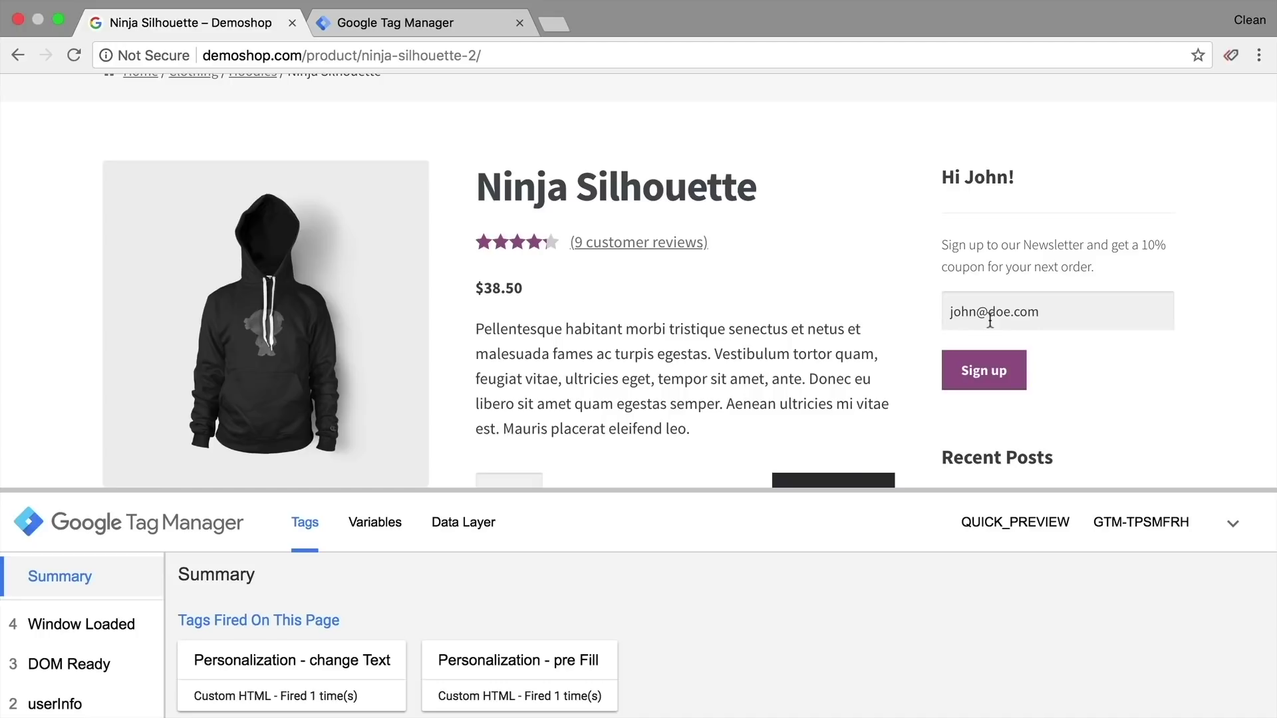
click(463, 538)
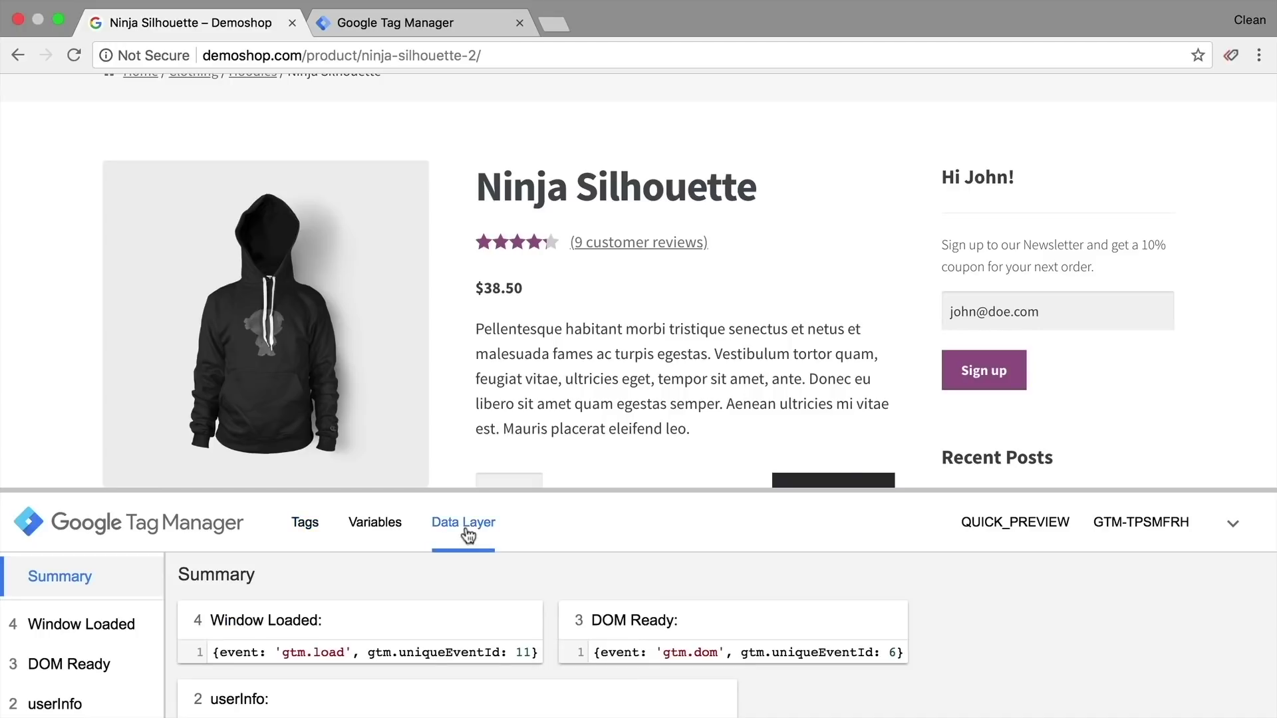
drag(466, 489, 455, 197)
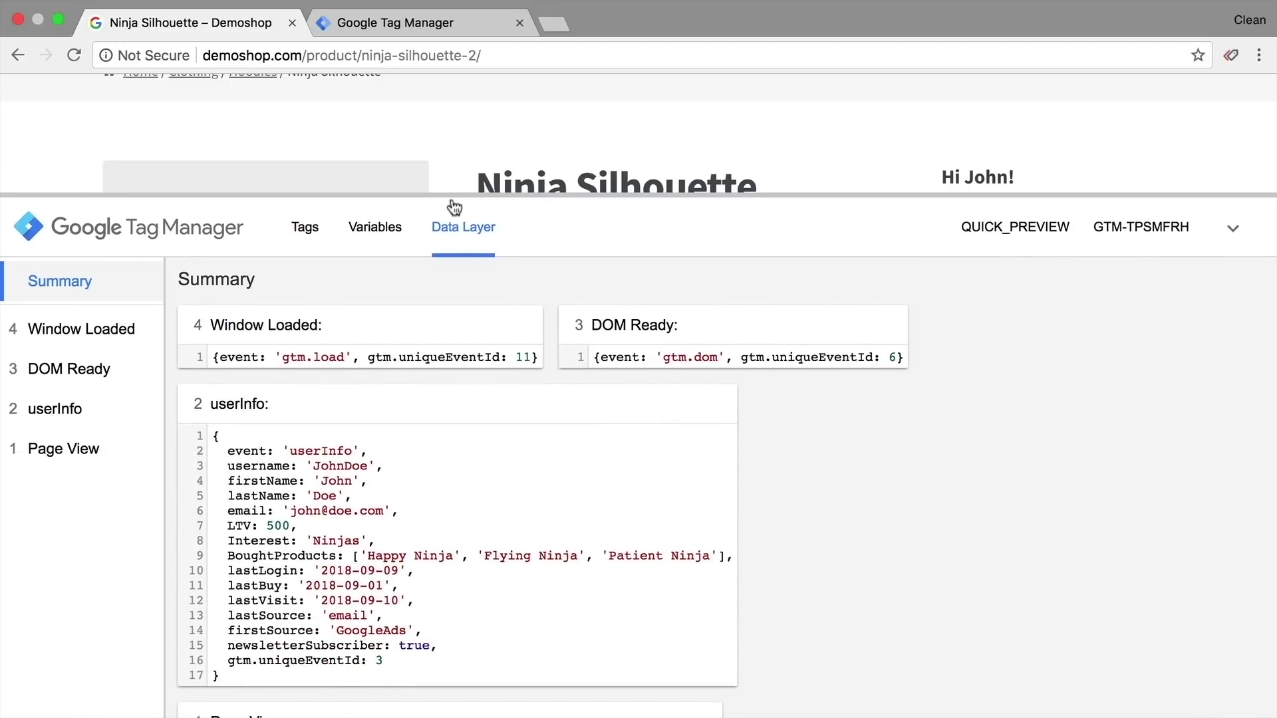
drag(227, 646, 451, 648)
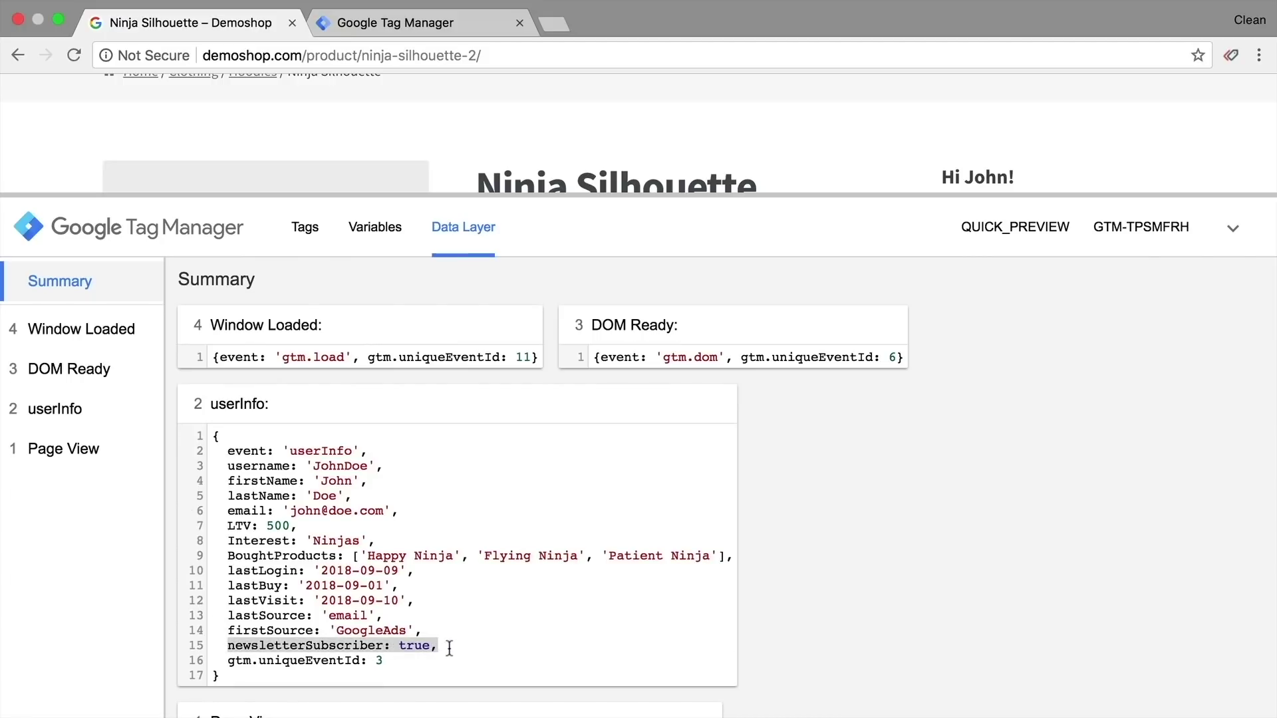
drag(384, 616, 221, 615)
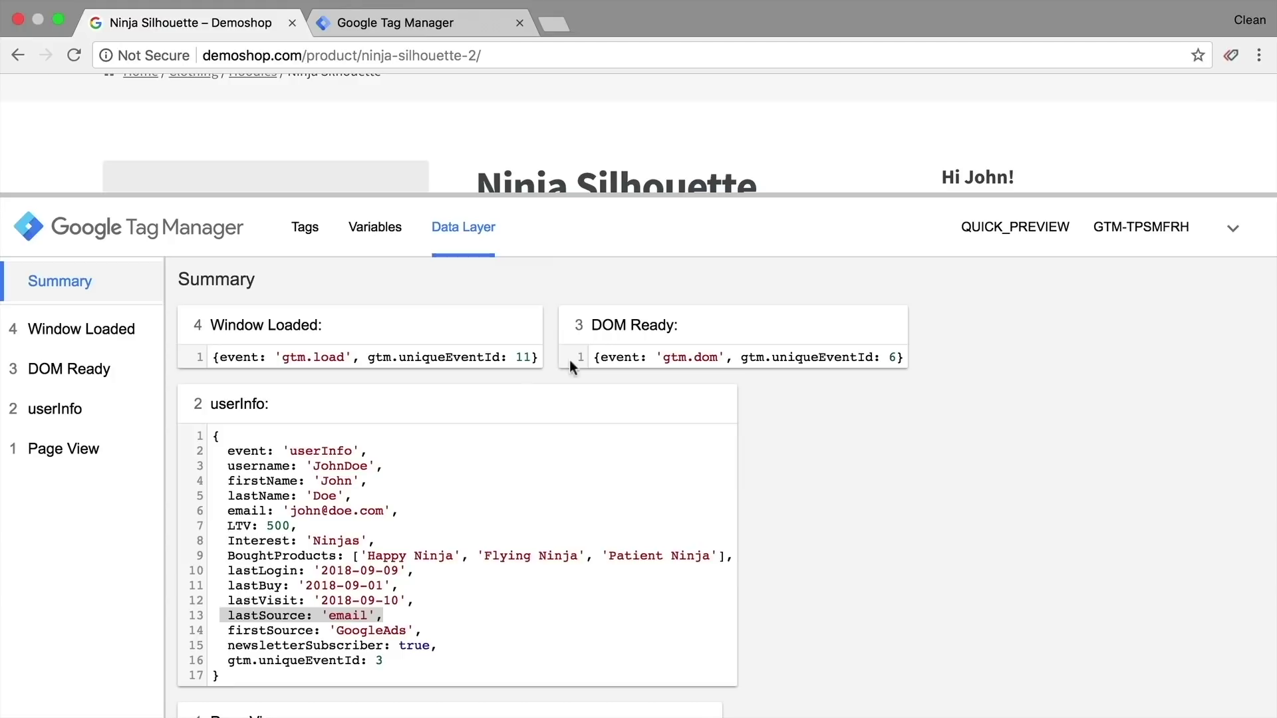
drag(711, 197, 699, 631)
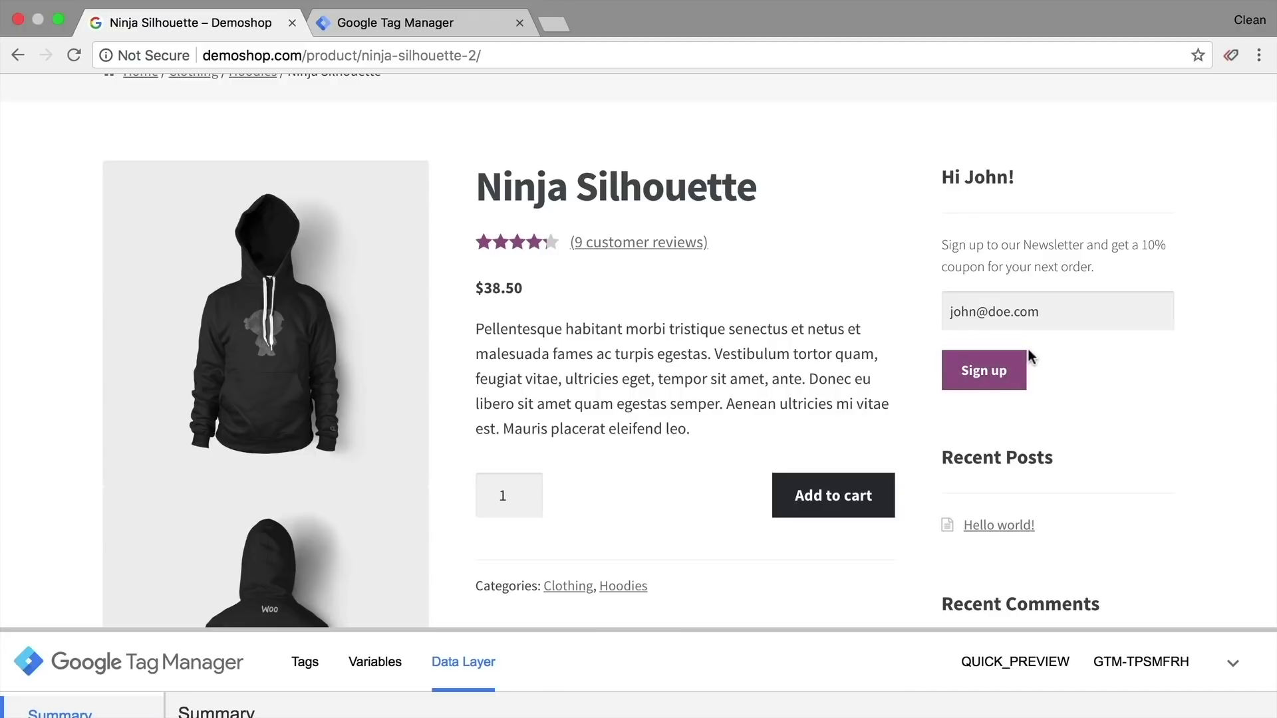
- Open the Personalization - Hide tag, review its widget-hiding code, and bring up its trigger chooser
click(439, 22)
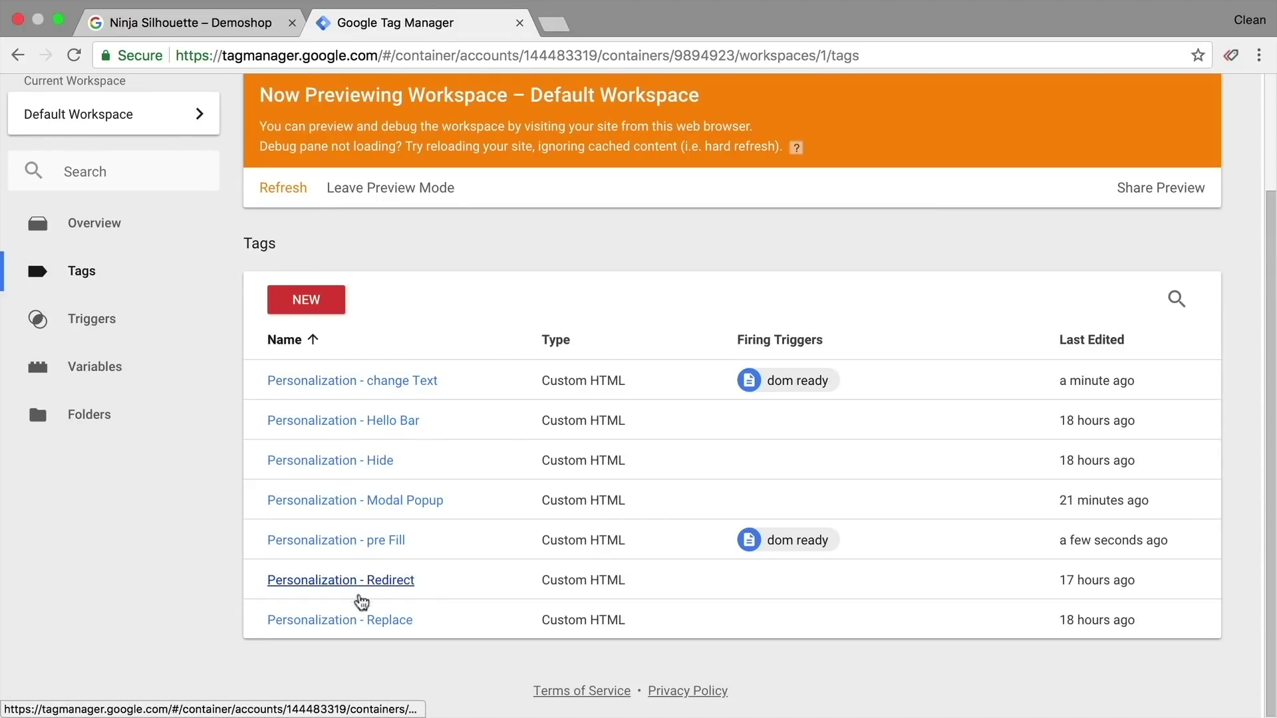
click(361, 459)
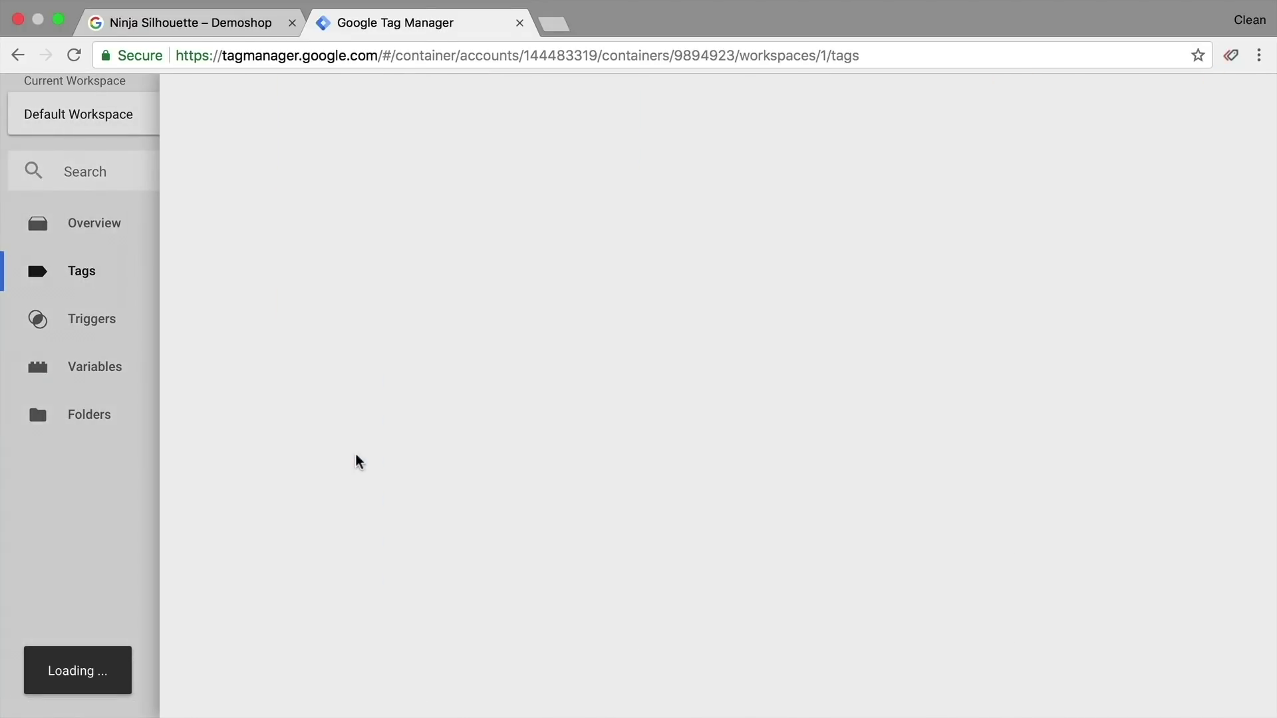
scroll(336, 466, down, 3)
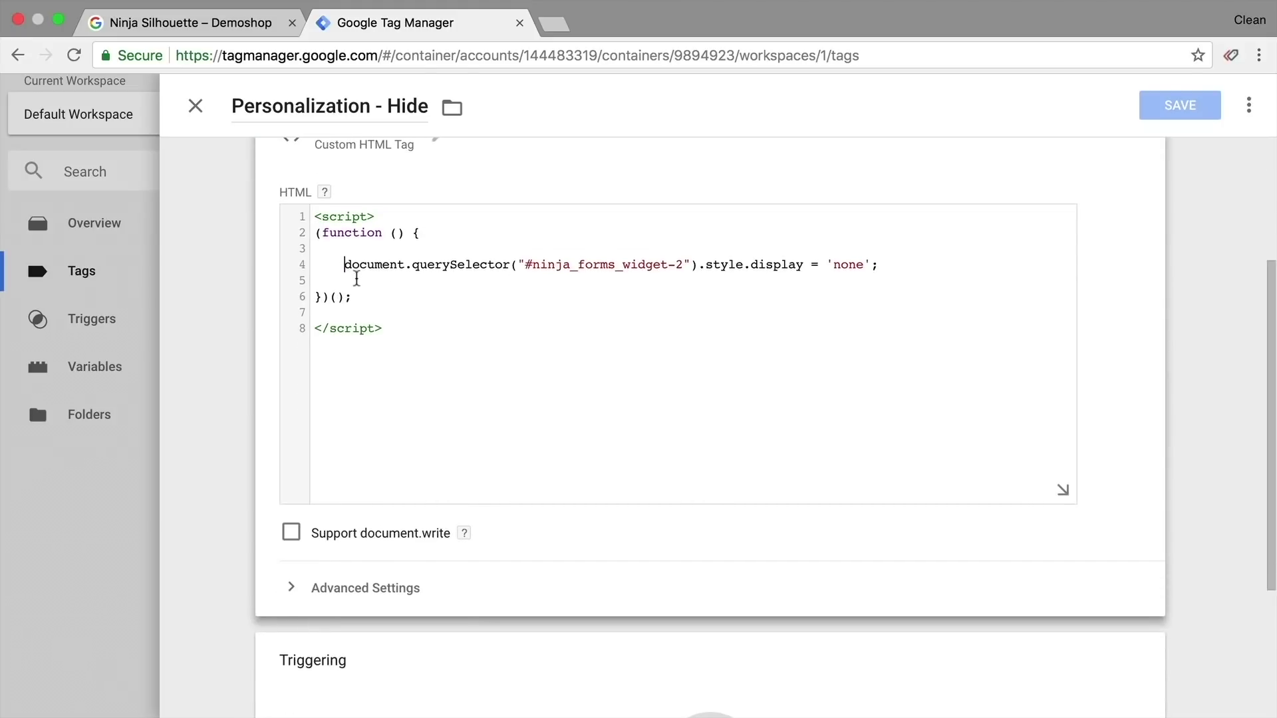
drag(344, 265, 815, 272)
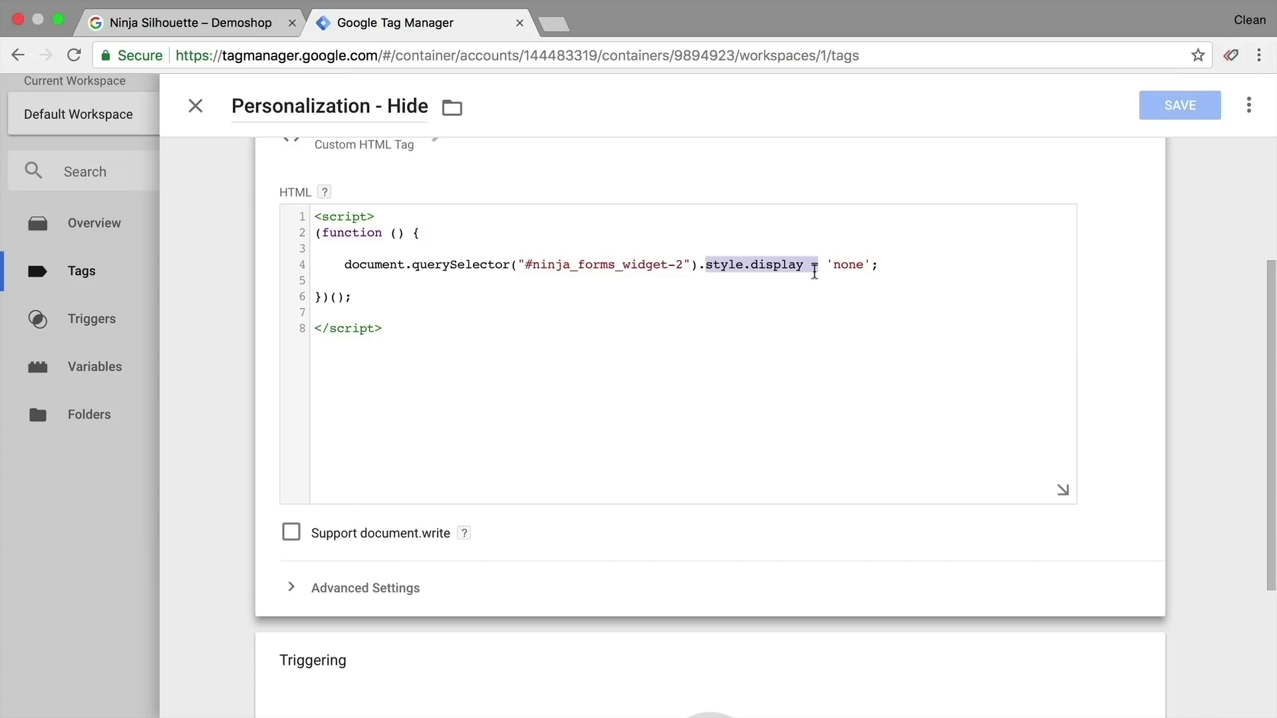
scroll(815, 272, down, 5)
click(708, 539)
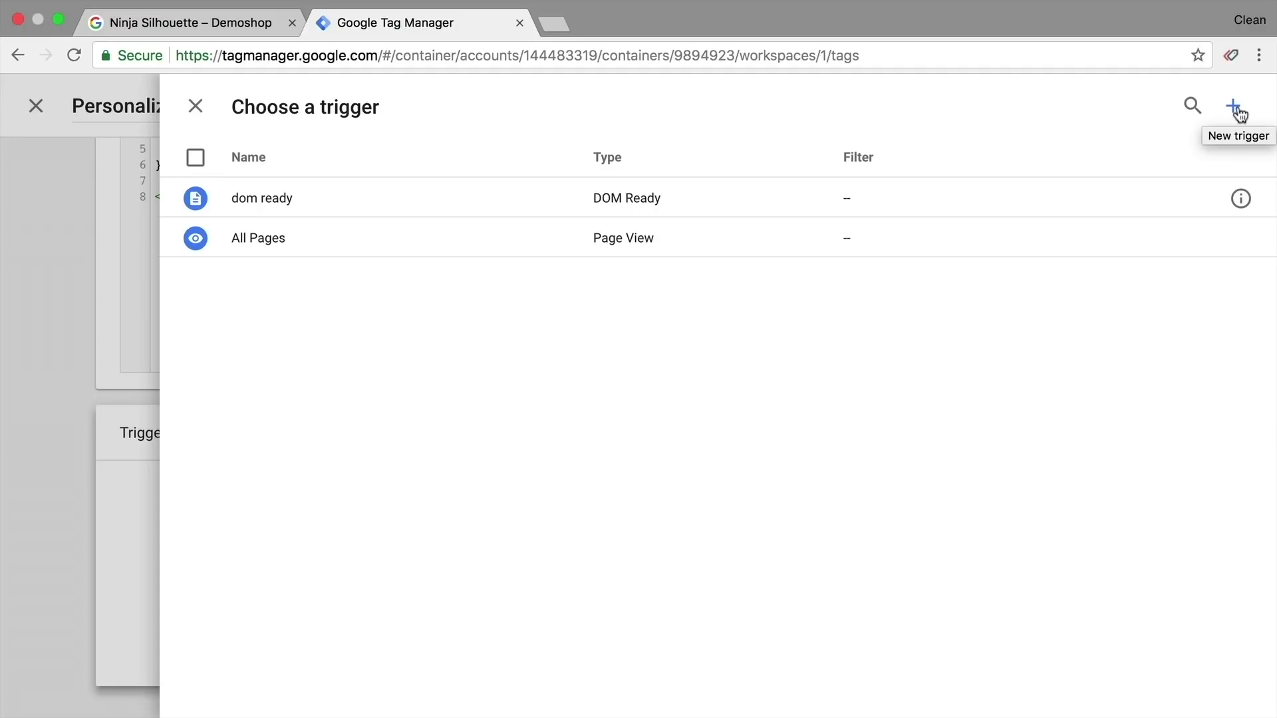
- Create a new trigger named 'dom - subscriber true' of type DOM Ready
click(1236, 106)
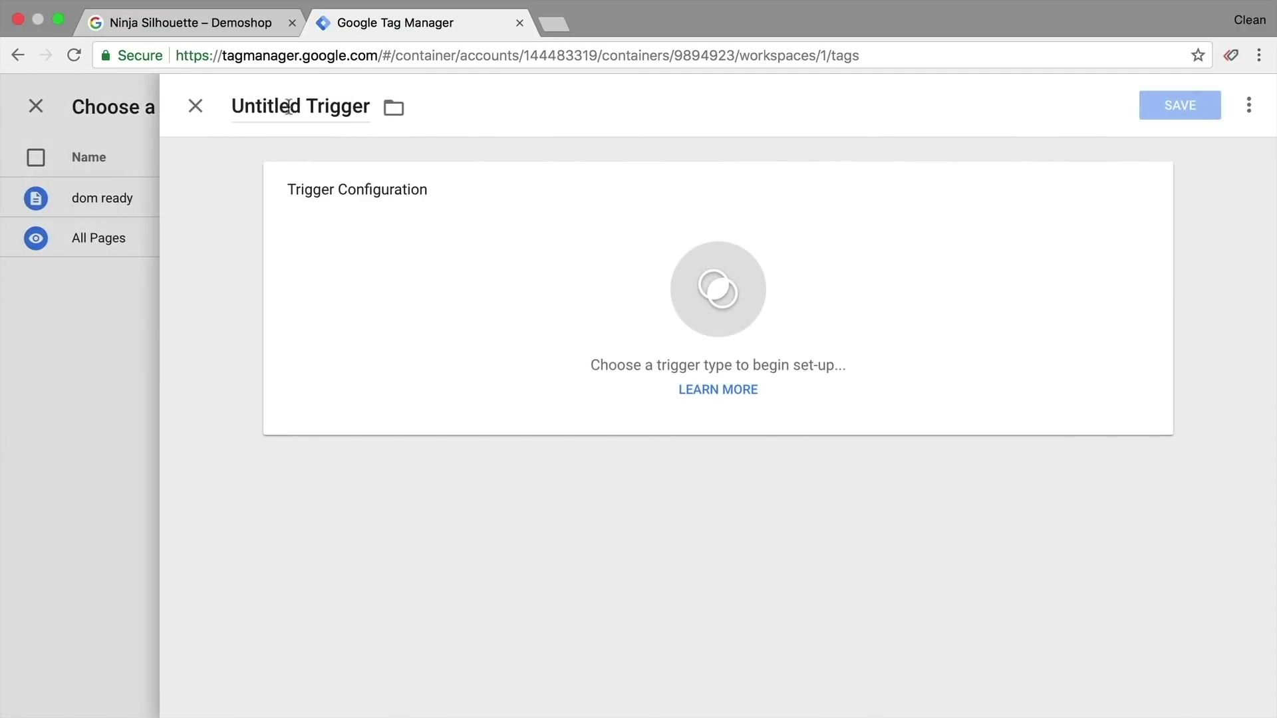
double_click(288, 107)
triple_click(289, 108)
text(dom)
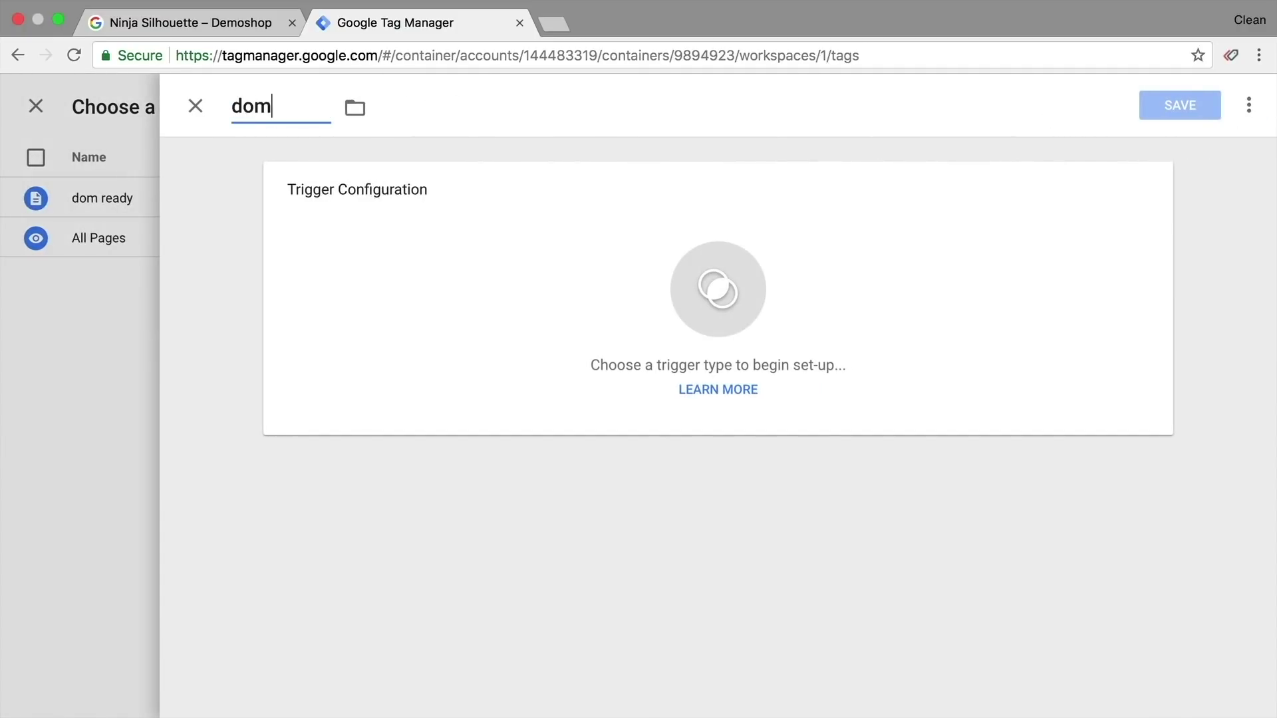
text( -)
click(306, 314)
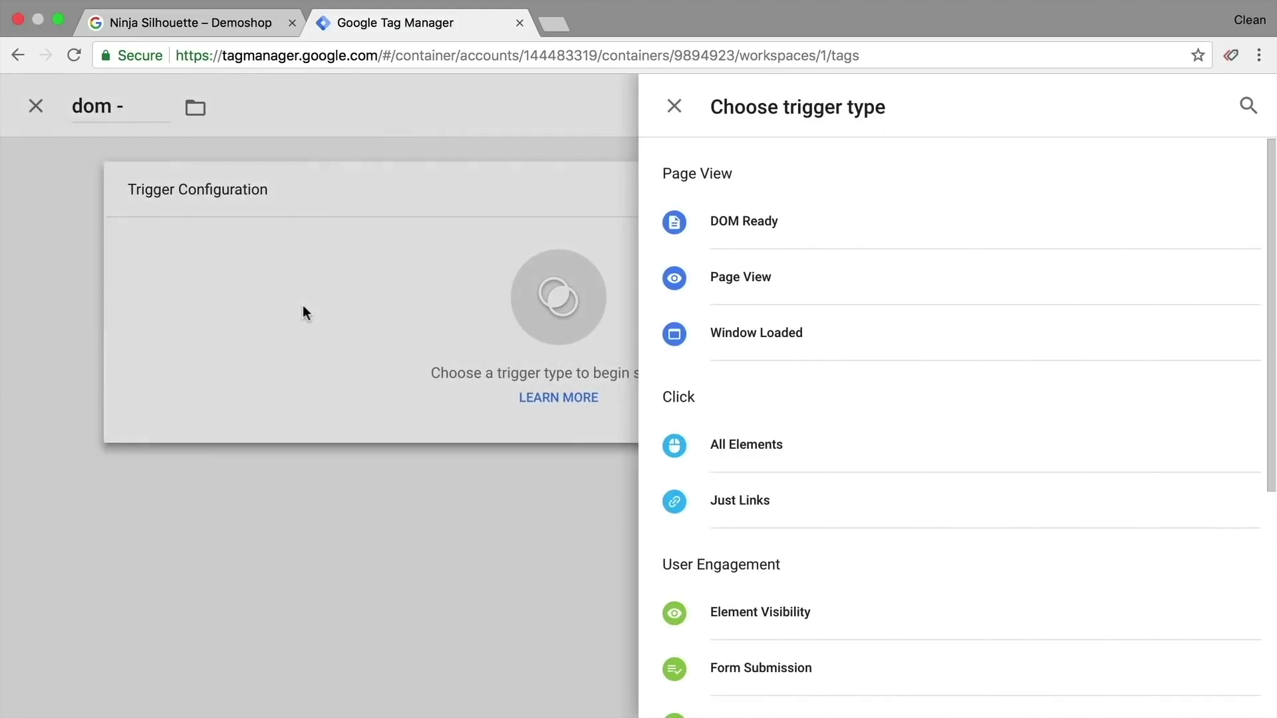
click(757, 221)
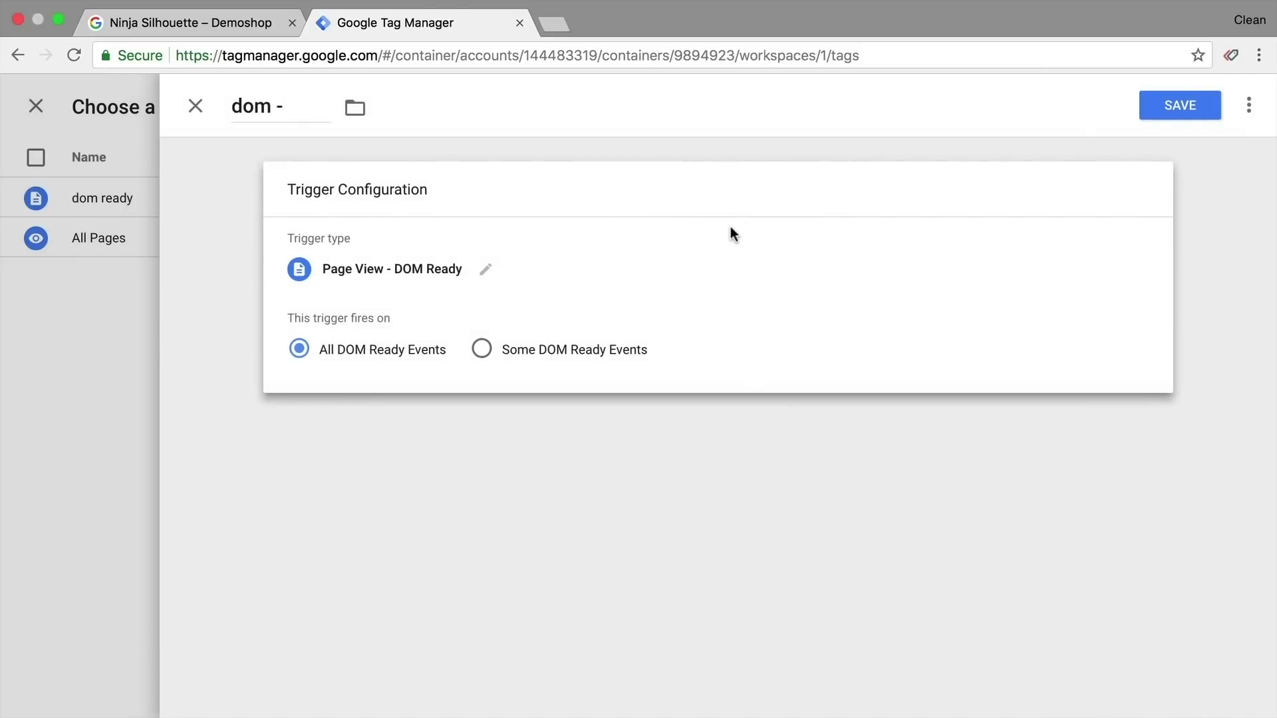
- Limit it to some DOM Ready events based on dlv - subscriber, checking its value in the debug pane
click(510, 362)
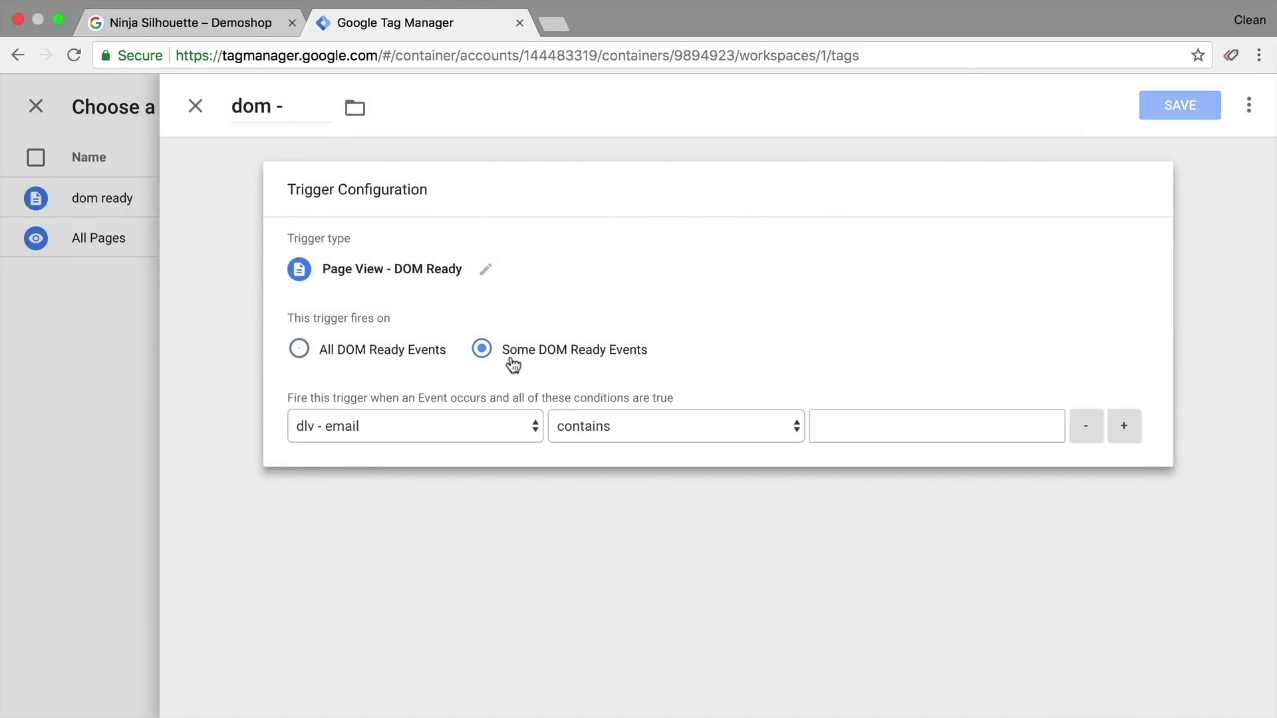
click(394, 431)
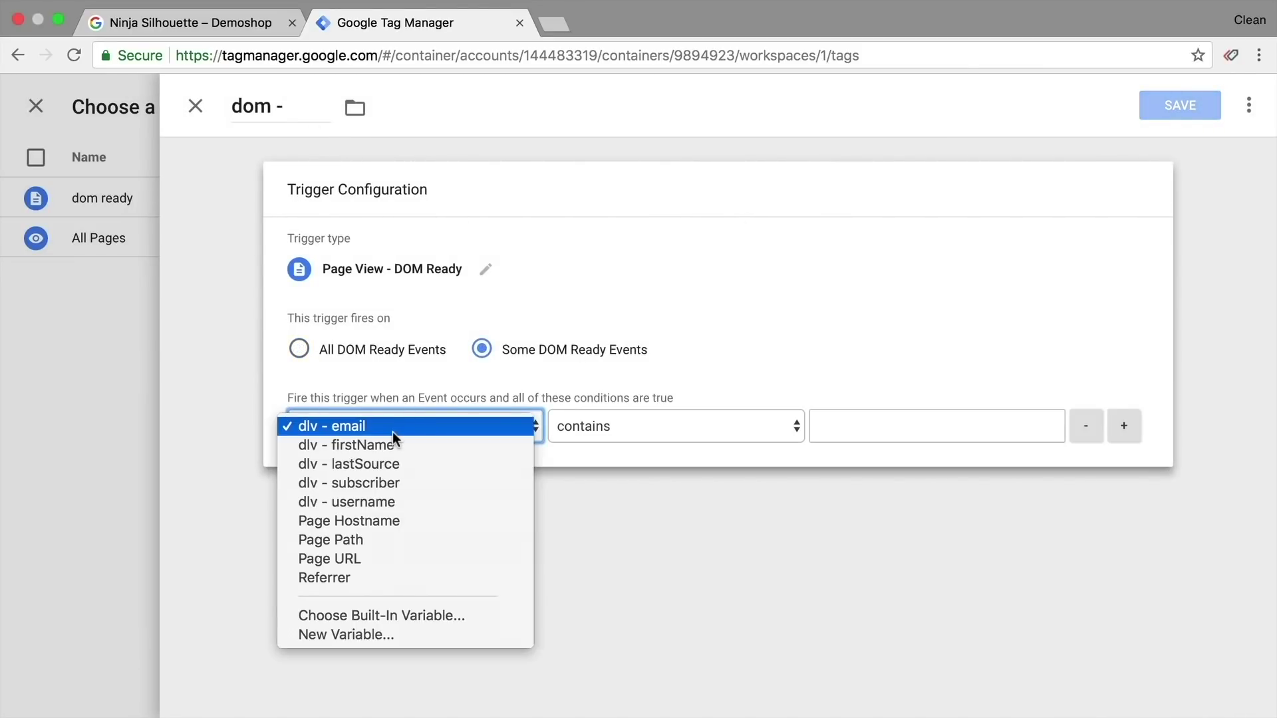
click(376, 488)
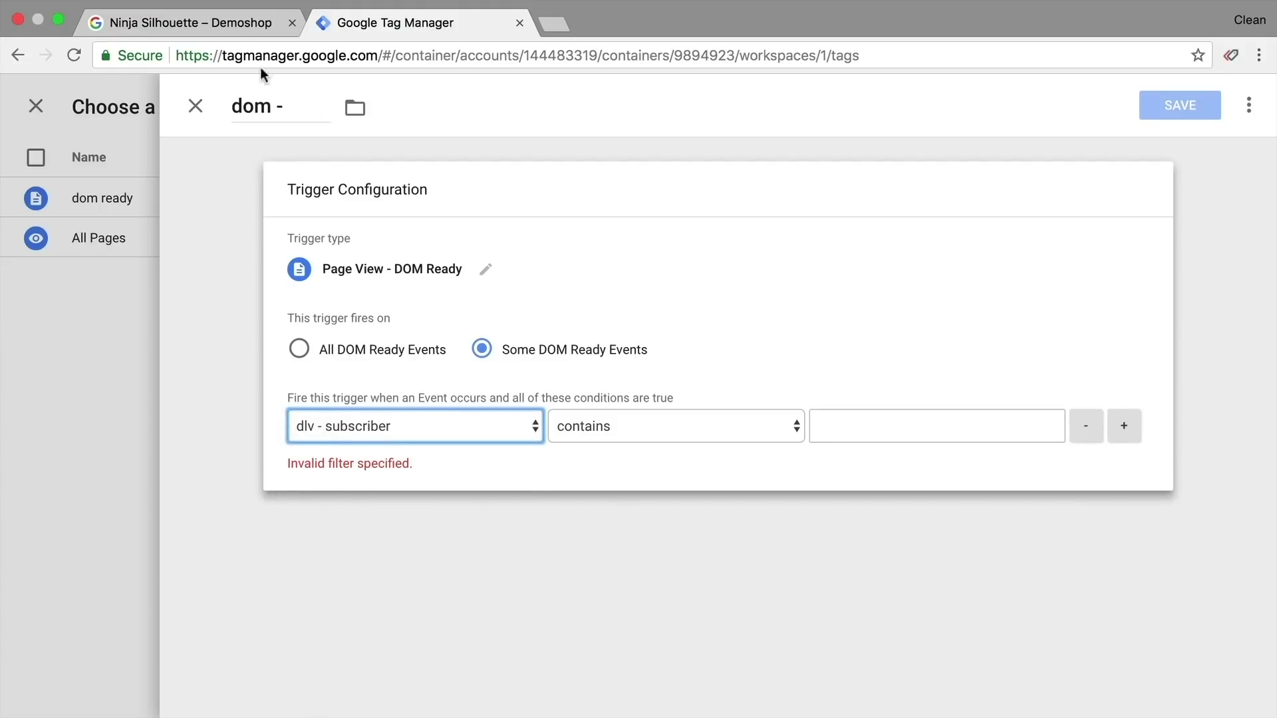
click(237, 23)
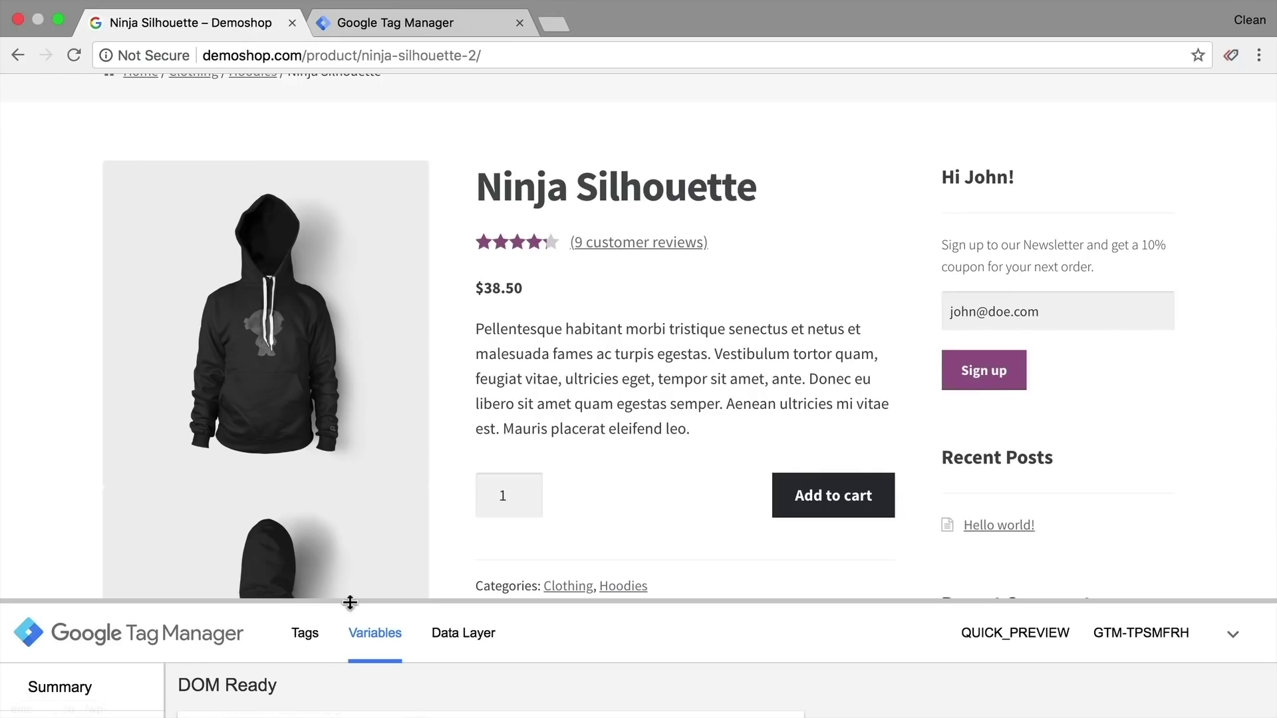
drag(350, 601, 384, 234)
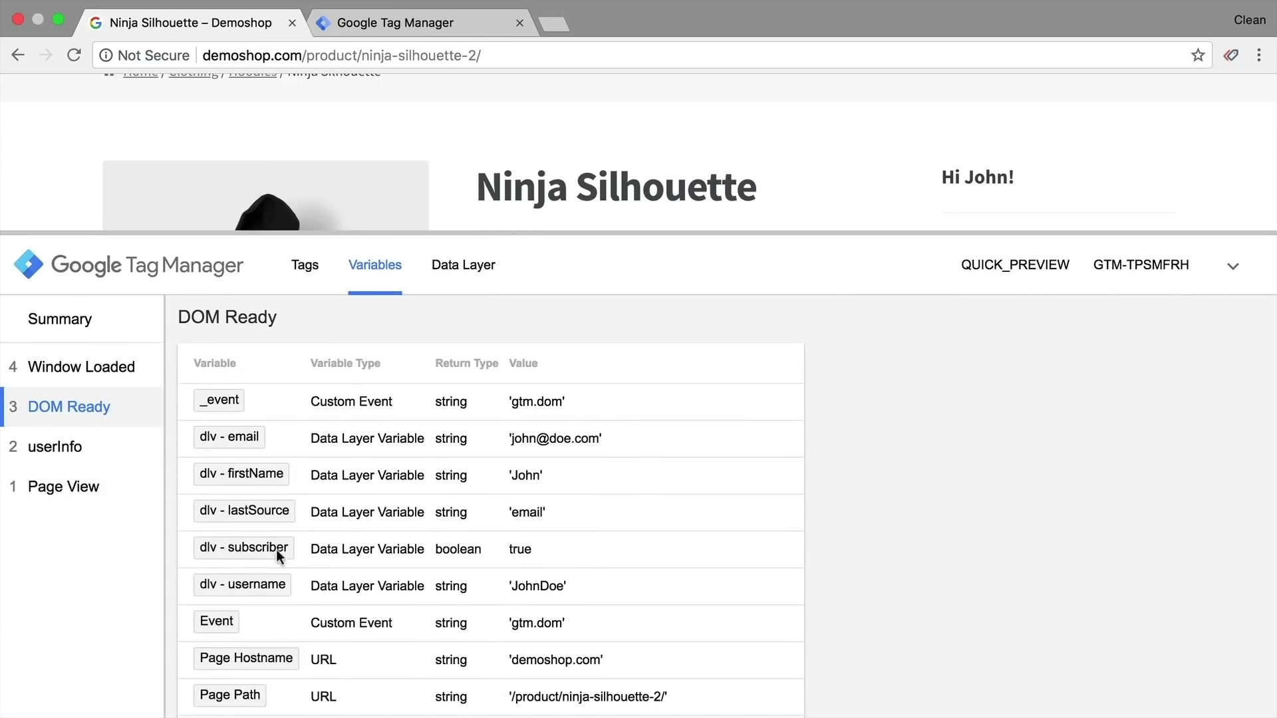
click(429, 23)
- Complete the condition as equals true, finish the trigger name and save the trigger
click(675, 427)
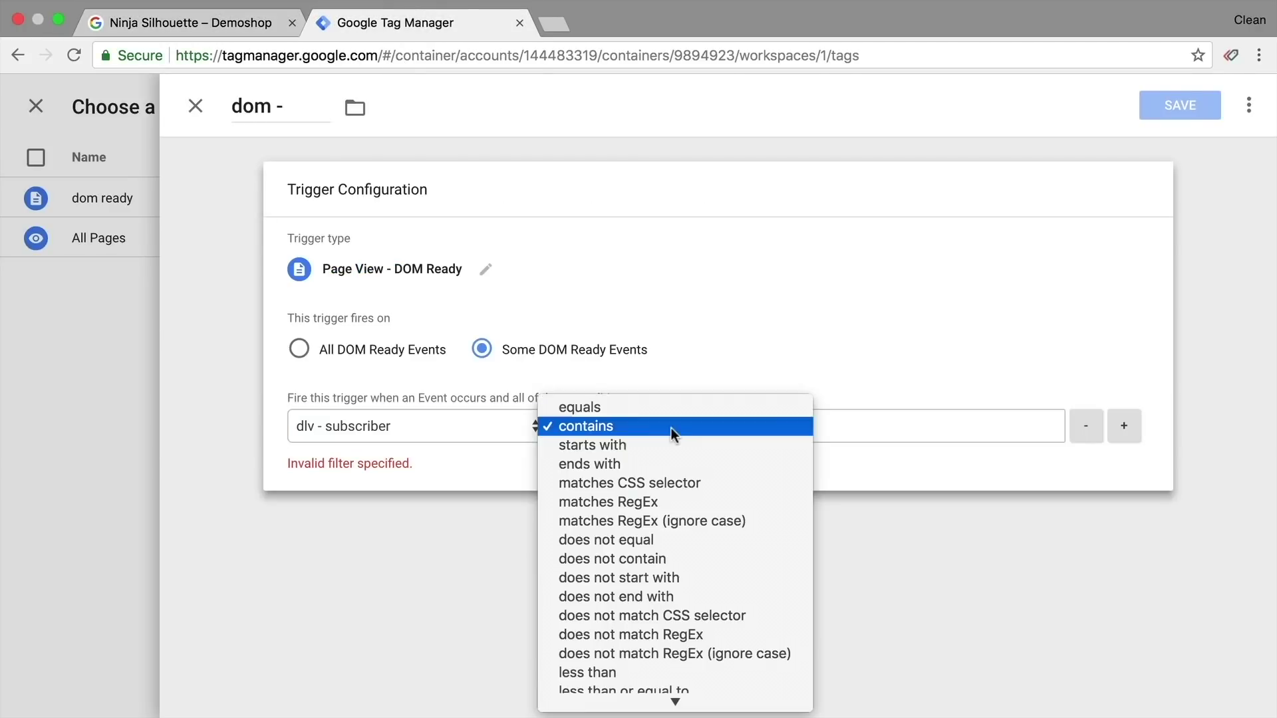
click(667, 413)
click(839, 427)
text(true)
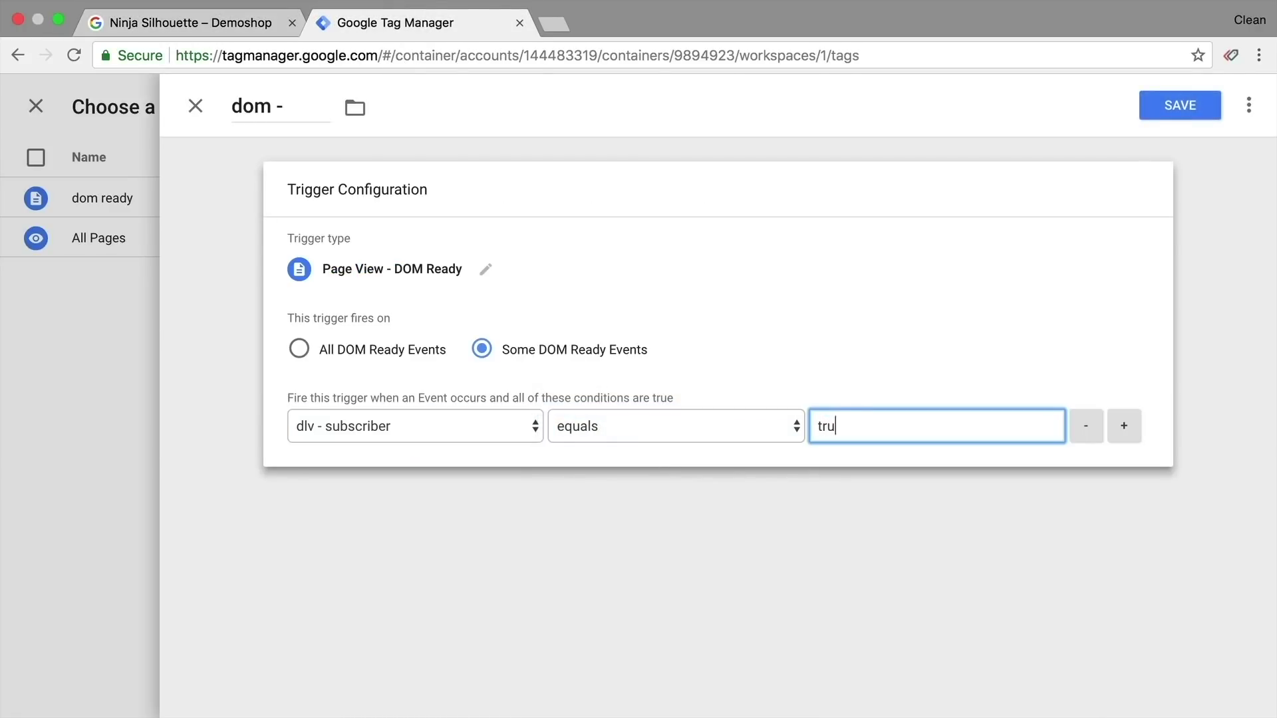
click(299, 108)
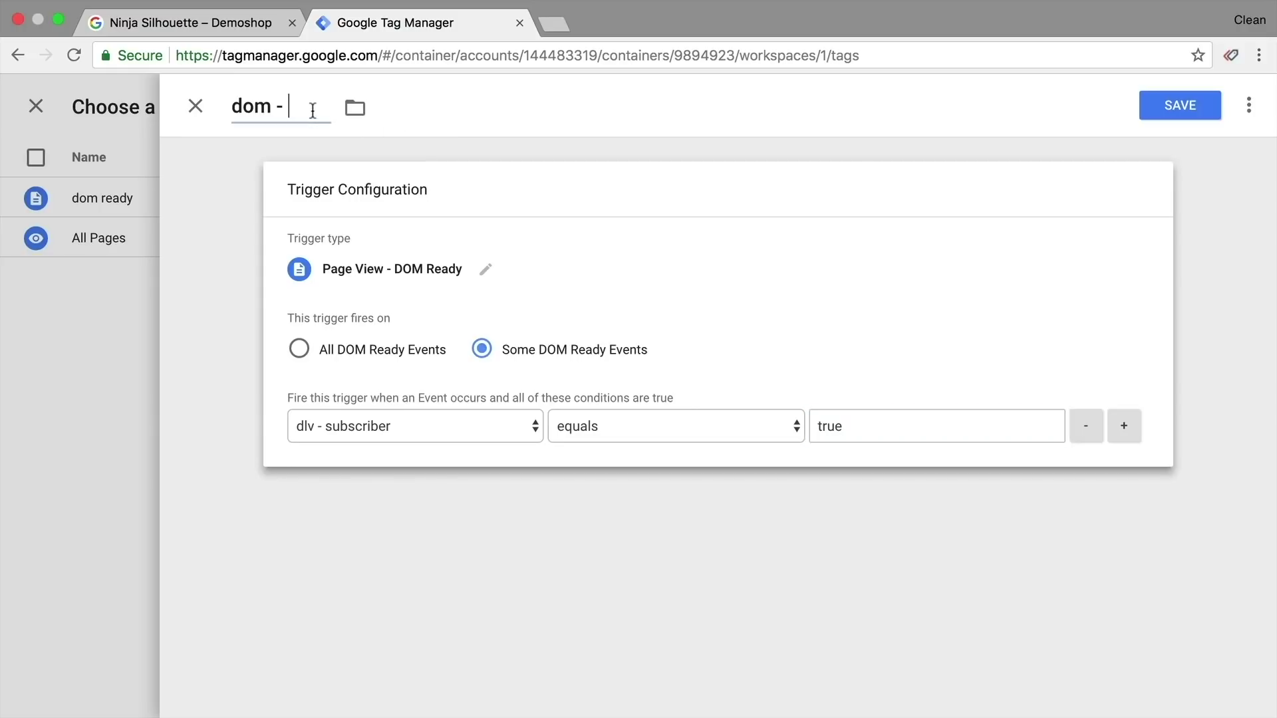
text(subscriber true)
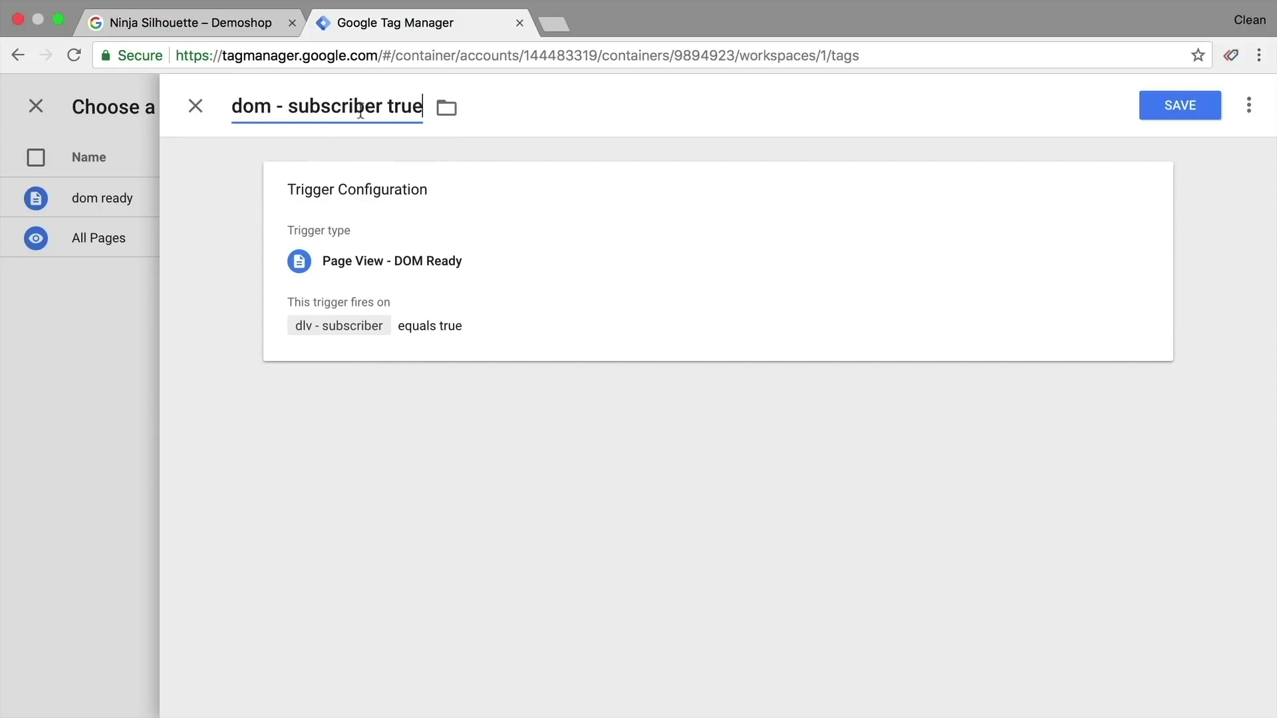
click(1180, 104)
- Save the Hide tag, refresh the preview, and reload the Demoshop page to view its data layer
click(1203, 107)
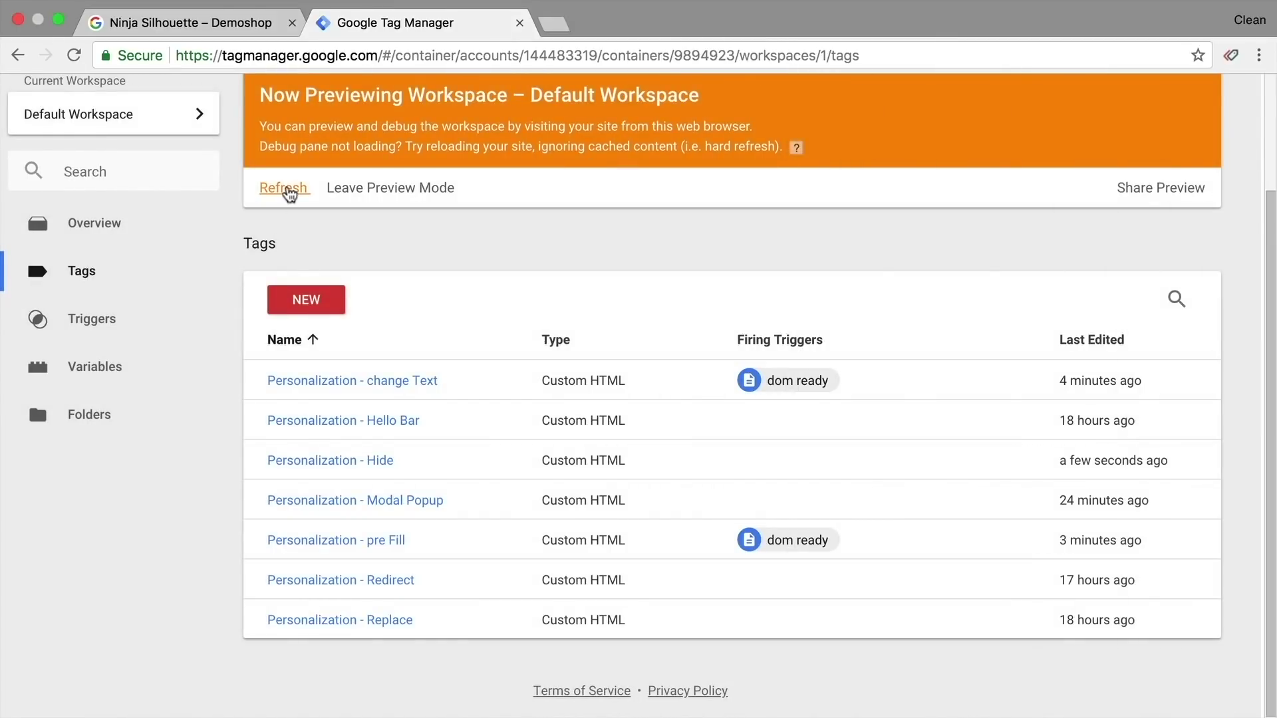
click(283, 187)
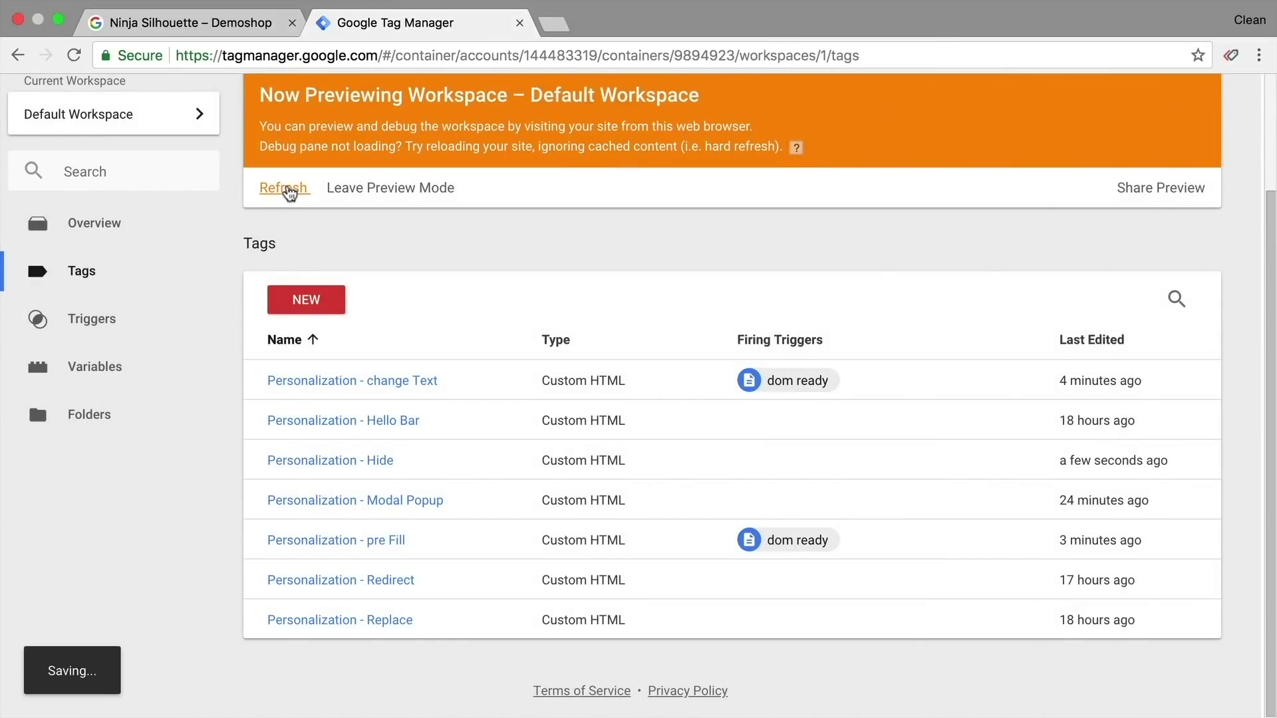
click(190, 22)
key(super+r)
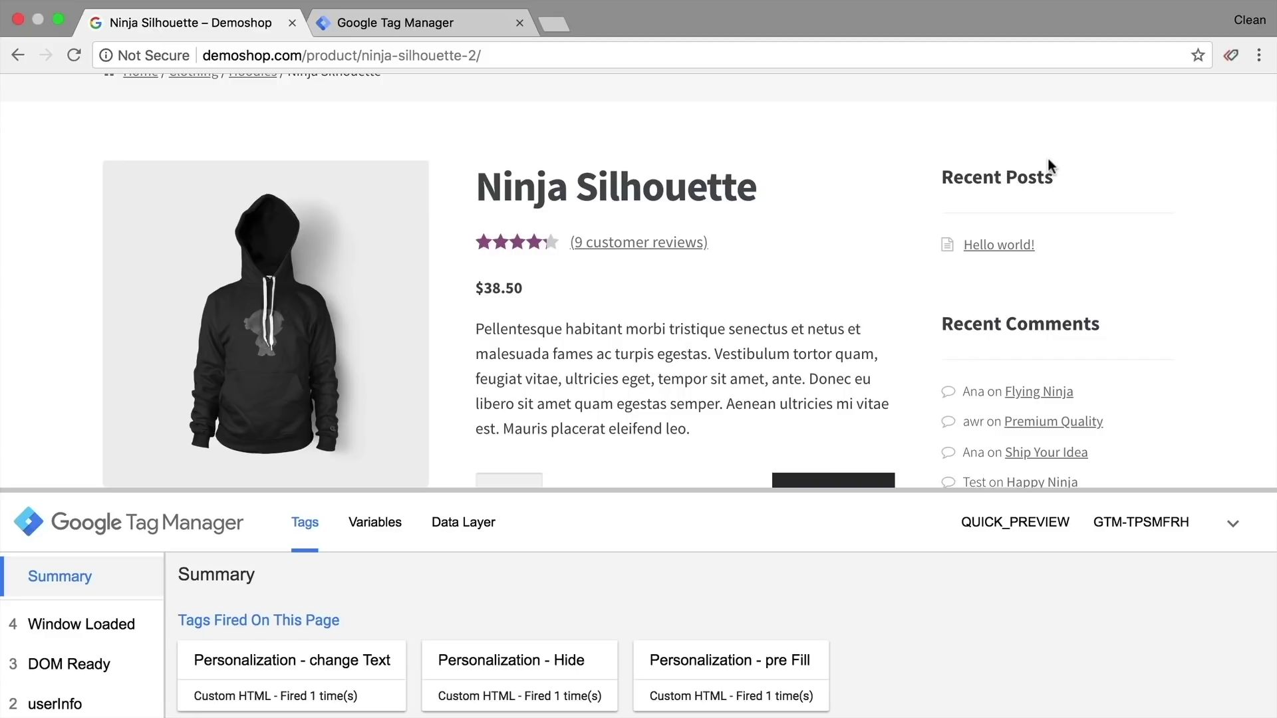
click(463, 521)
- Review userInfo LTV 500 and the bought products, then collapse the debug pane and return to Tag Manager
drag(514, 490, 566, 152)
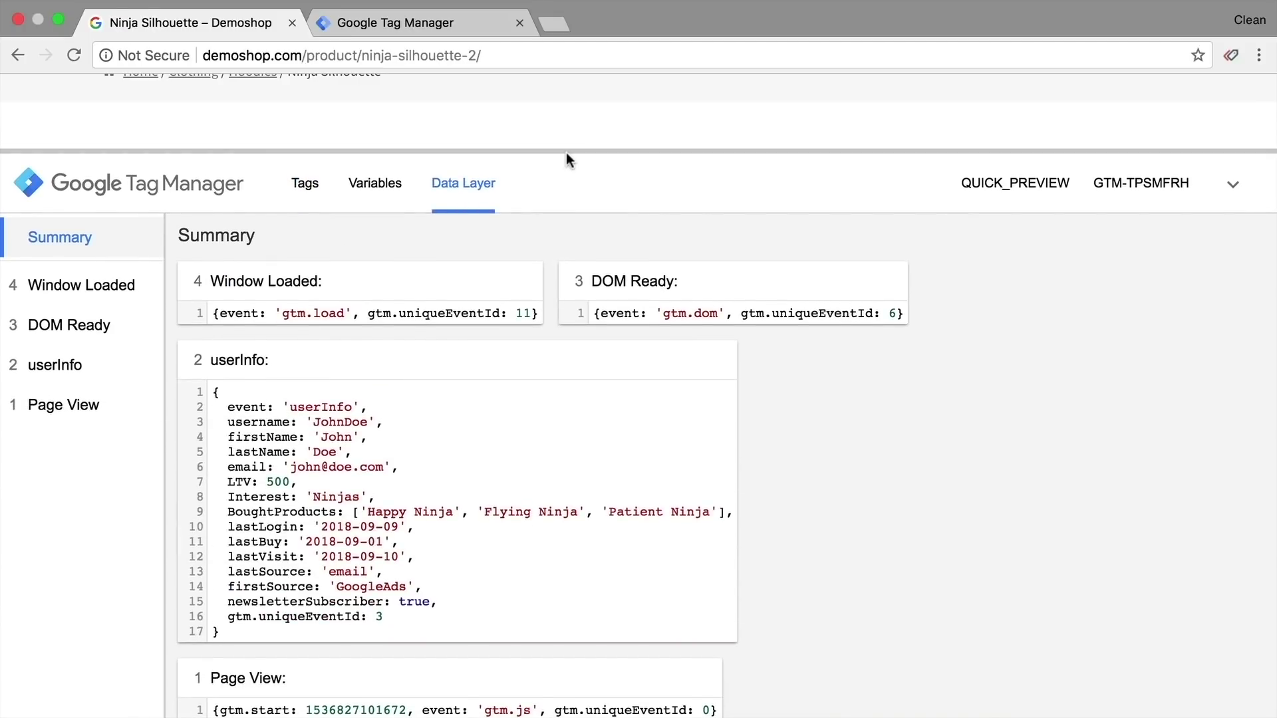
double_click(279, 482)
drag(367, 512, 720, 513)
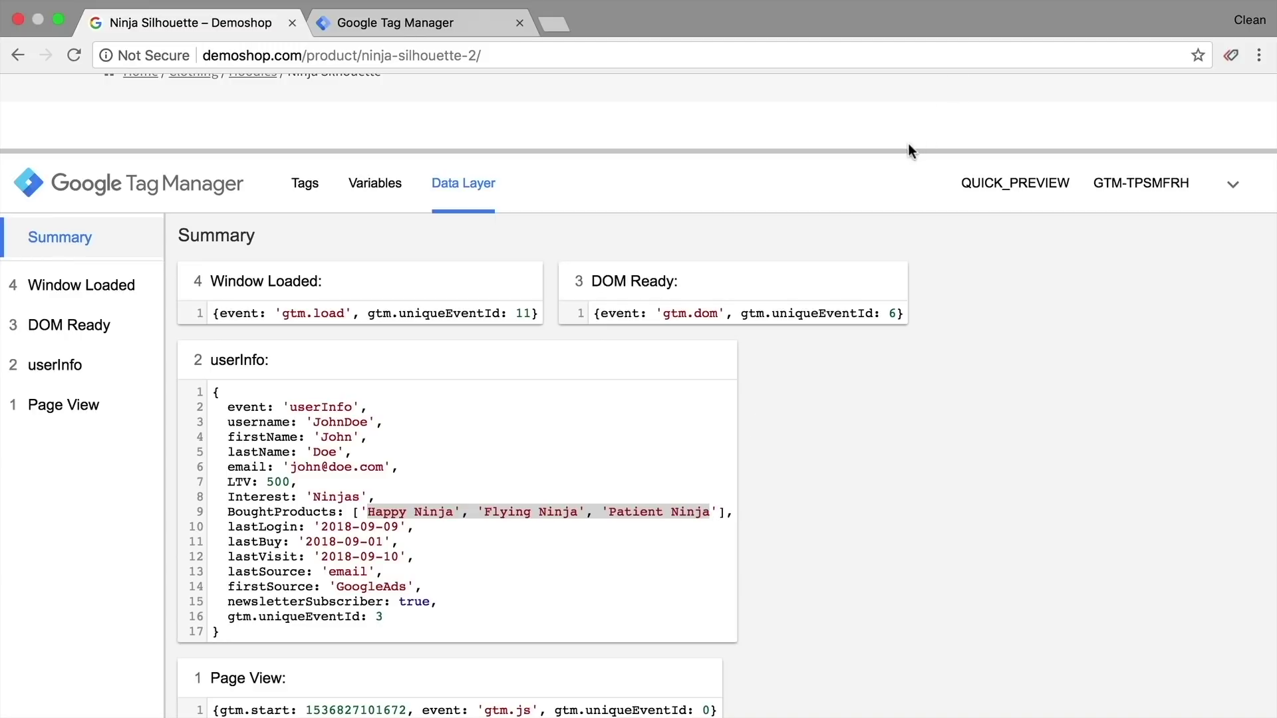
drag(892, 152, 859, 710)
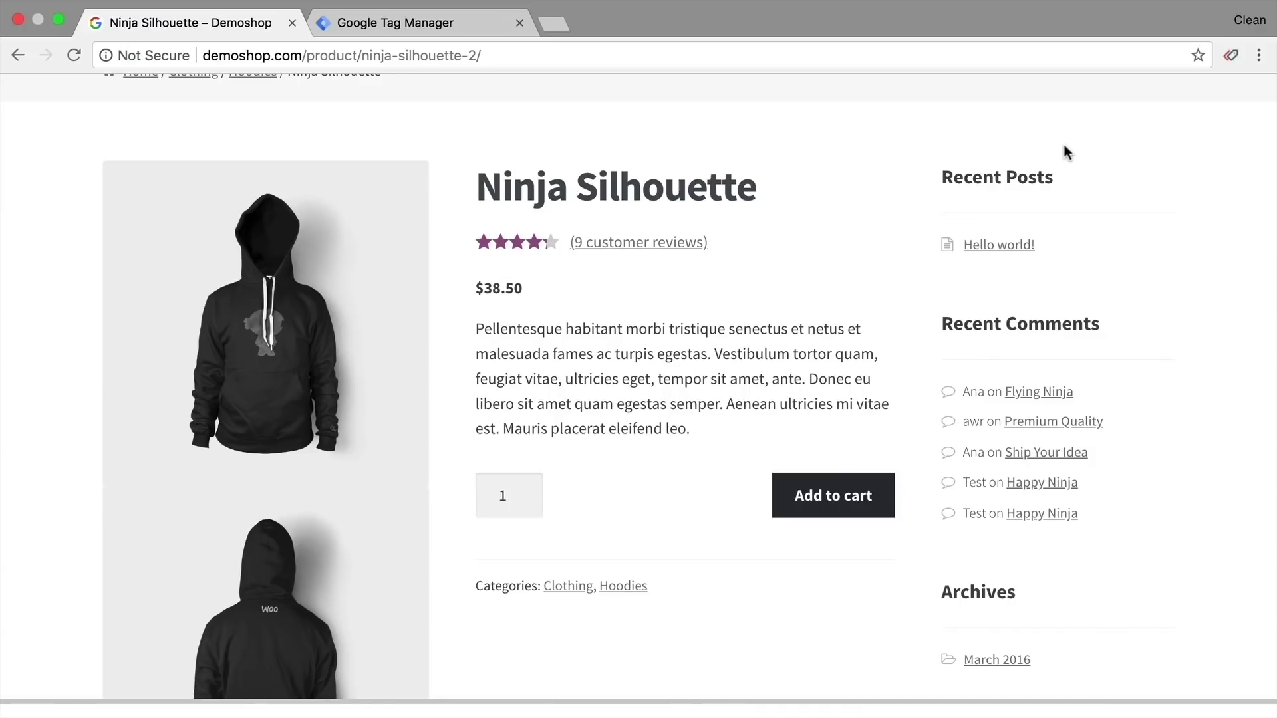
click(365, 27)
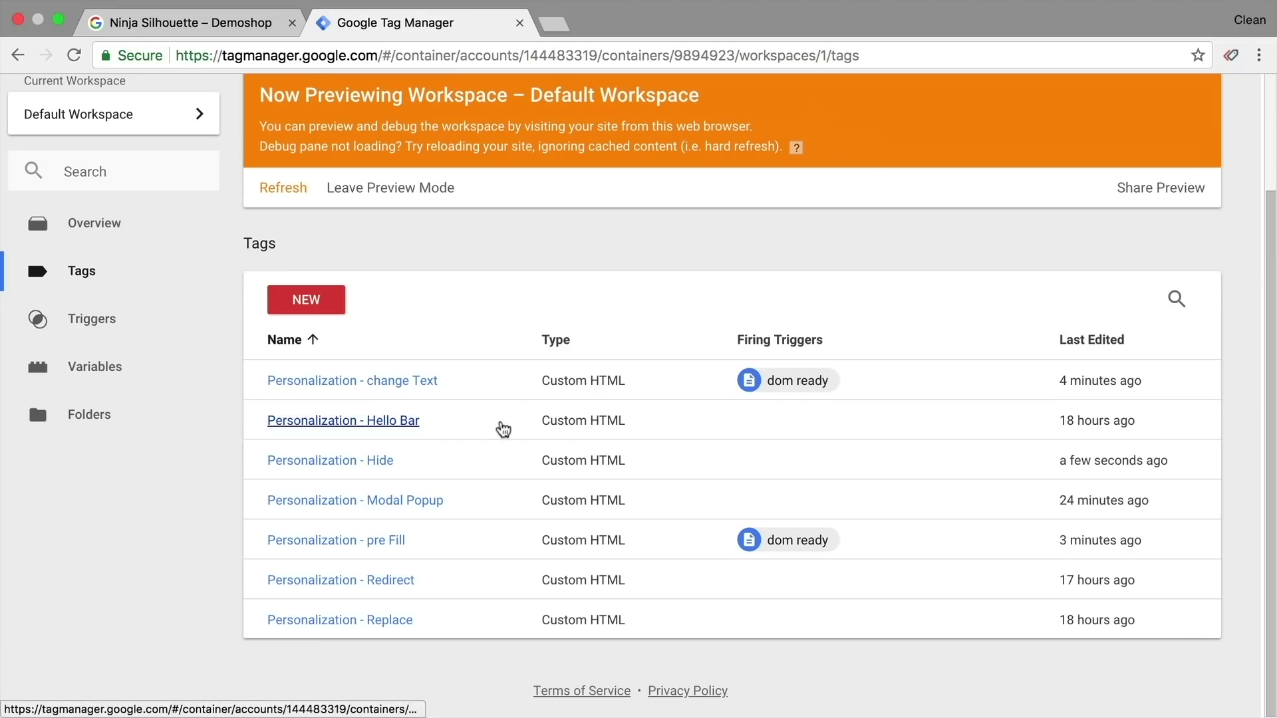
- Open Personalization - Replace and review its ad class, demoshop.com image source and .widget-area insertion lines
click(365, 628)
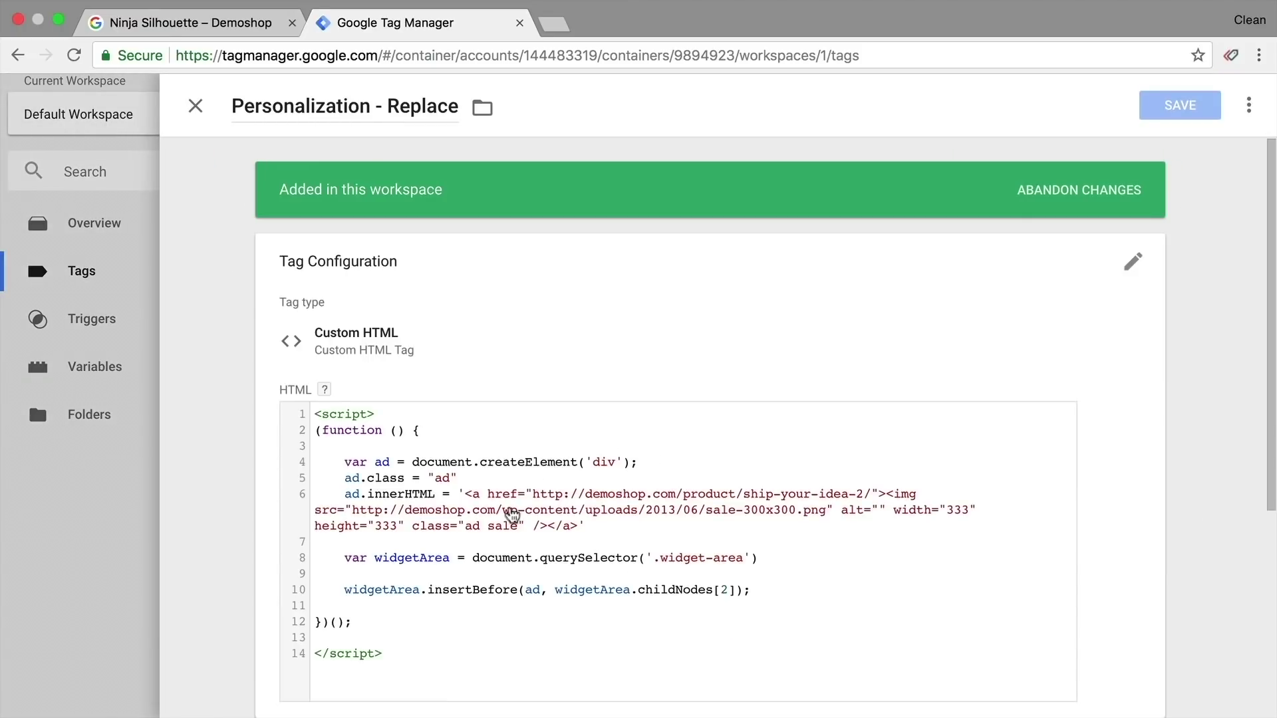
scroll(497, 525, down, 2)
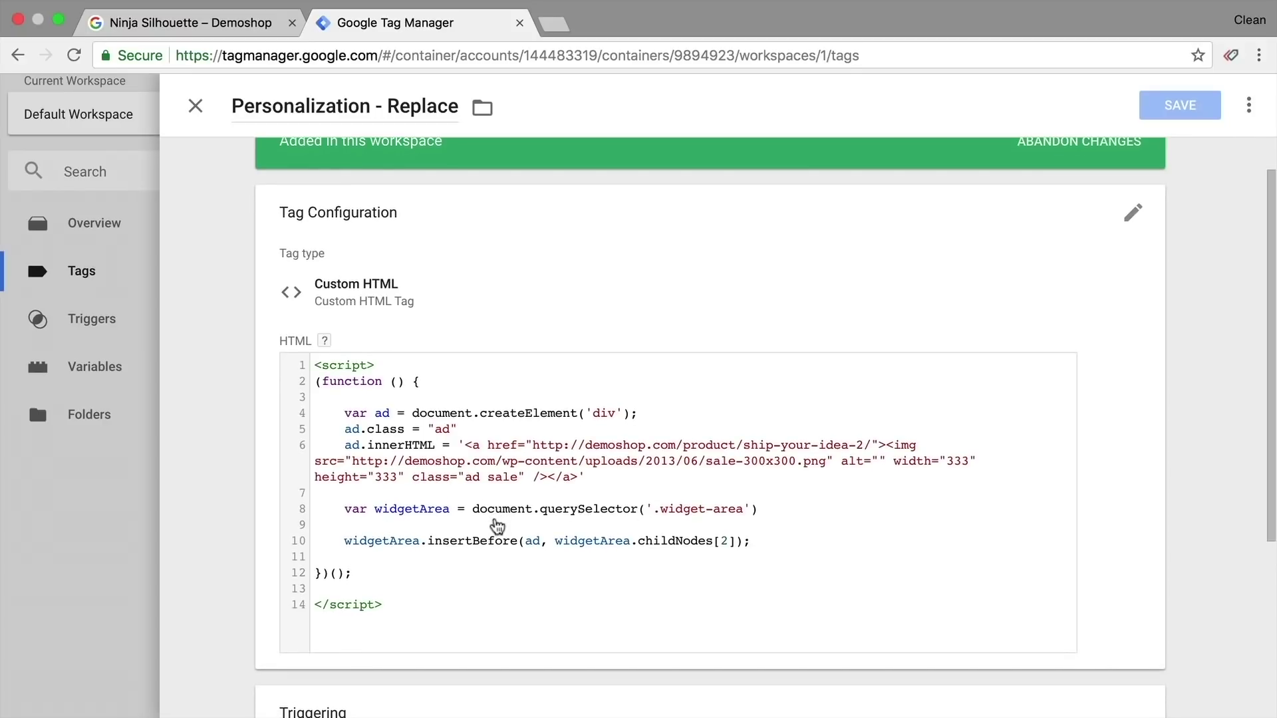
scroll(603, 430, down, 3)
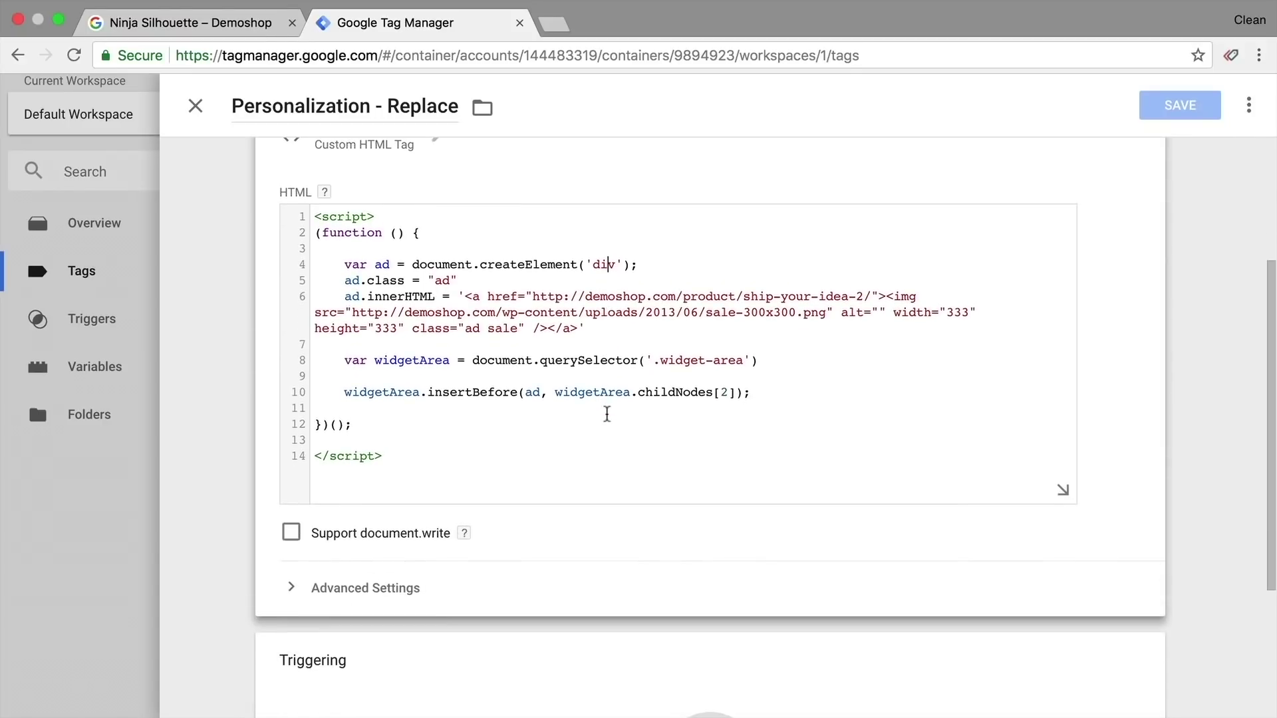
double_click(442, 281)
drag(464, 297, 578, 329)
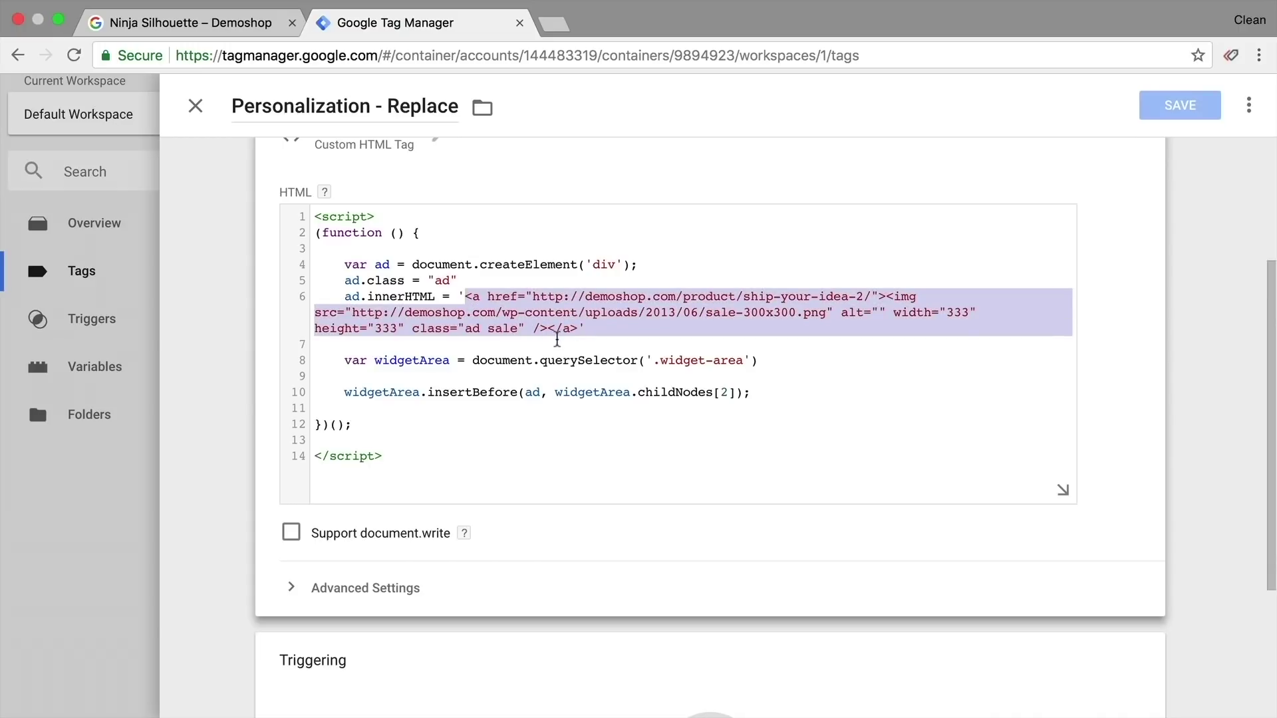
click(515, 310)
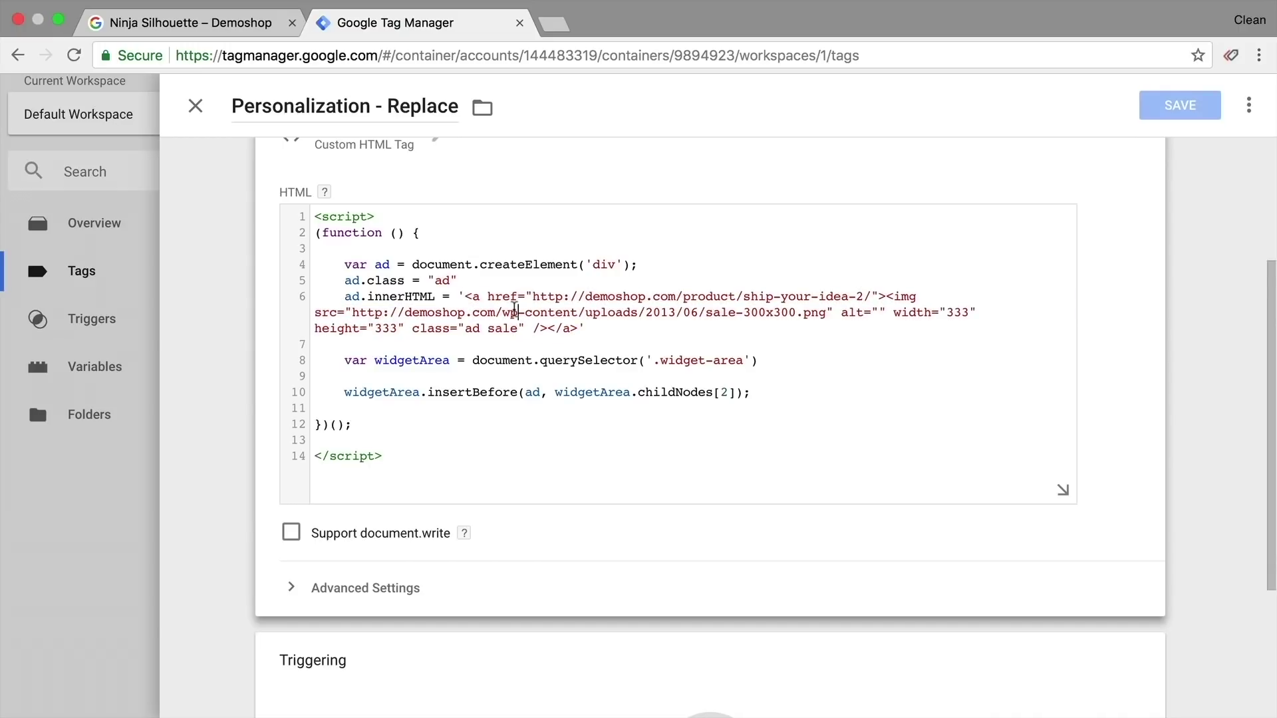
drag(350, 312, 499, 312)
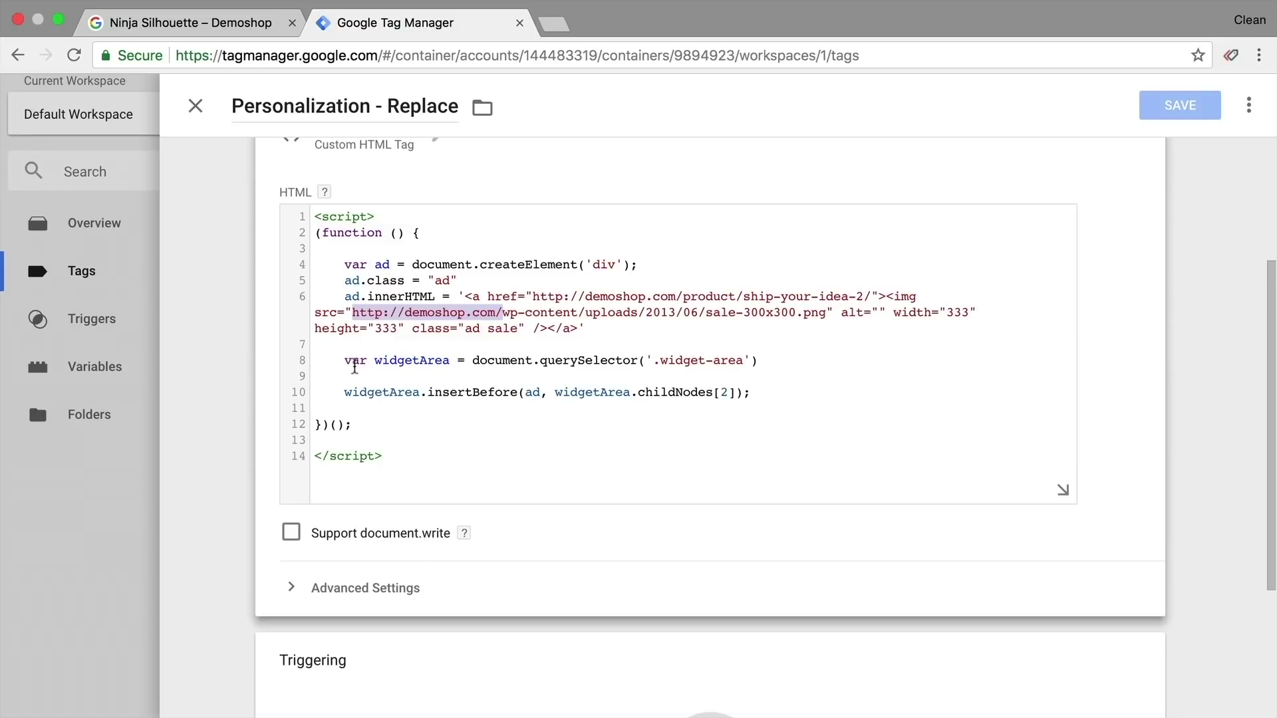
drag(344, 362, 761, 409)
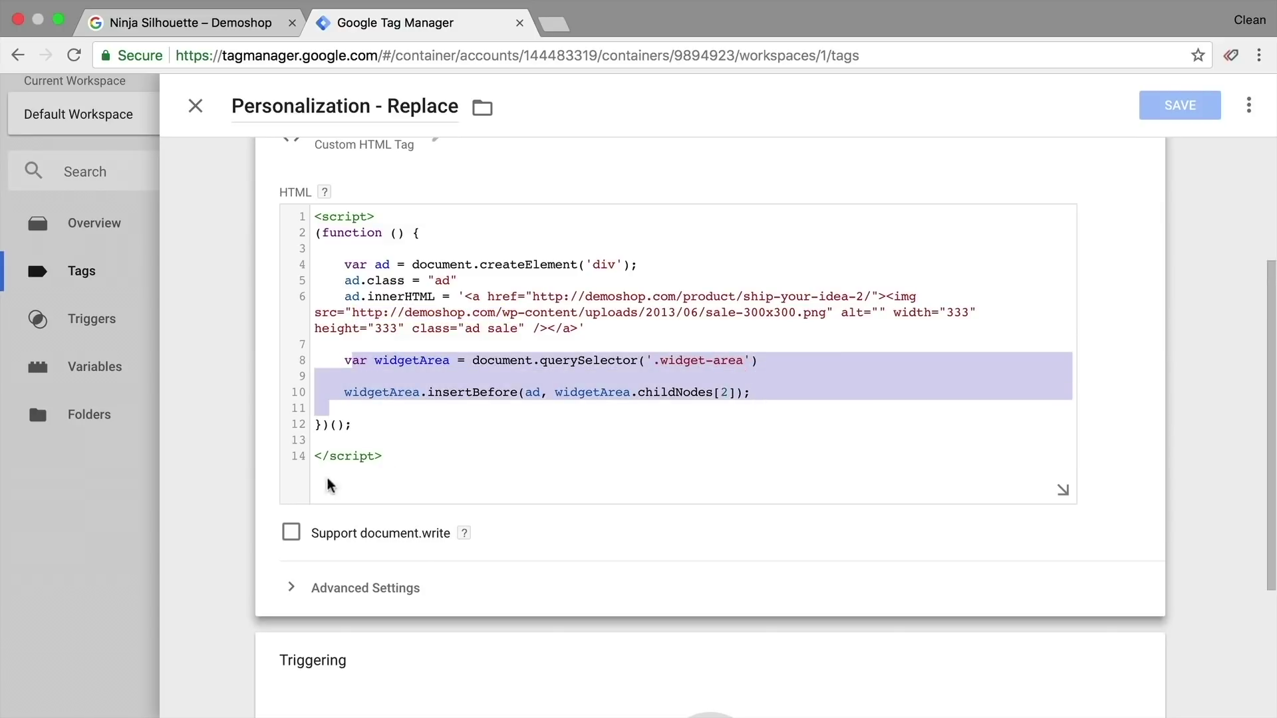
- Add a trigger 'dom - has not bought sale product' that fires on some DOM Ready events
click(200, 479)
scroll(200, 479, down, 4)
click(573, 548)
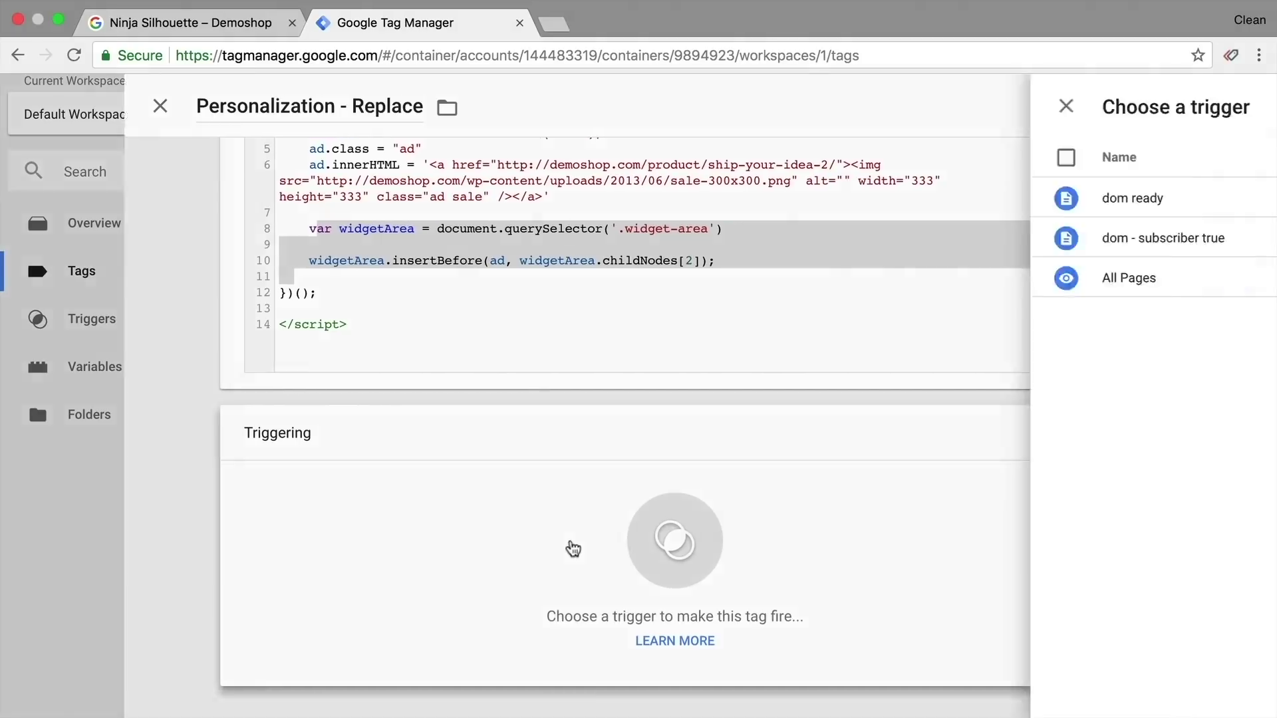
click(1235, 107)
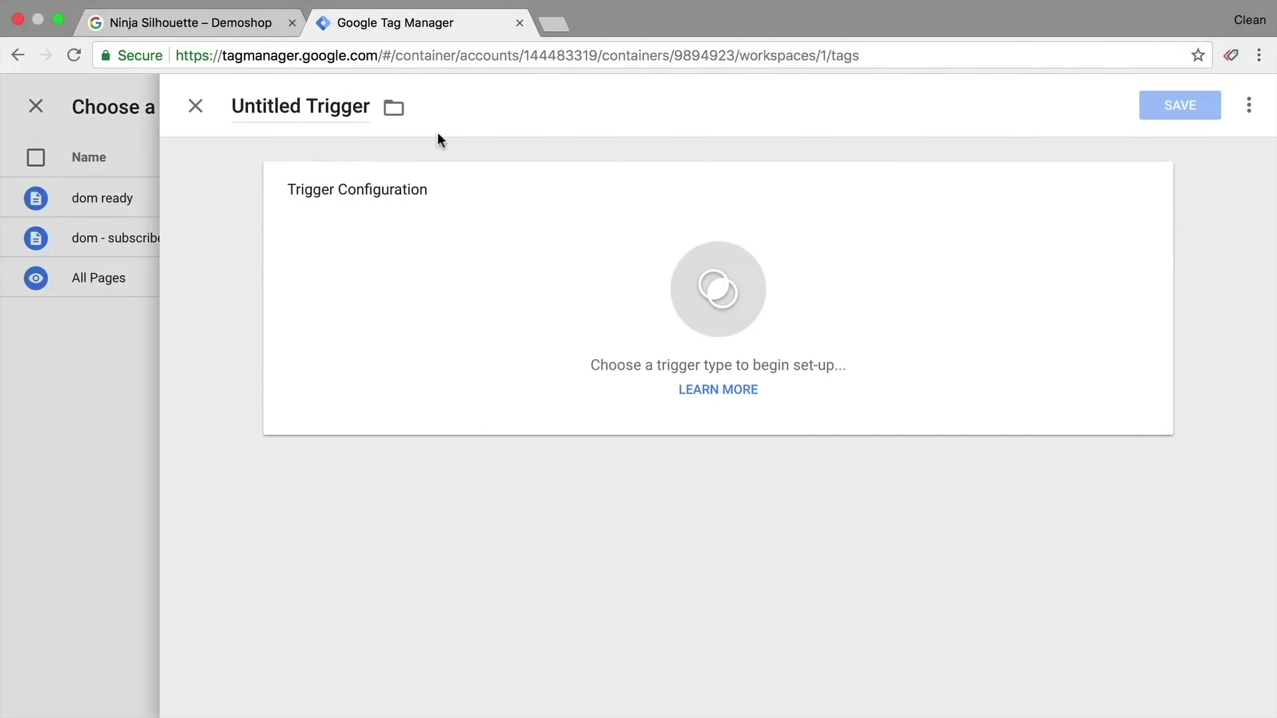
click(305, 105)
key(ctrl+a)
text(dom - )
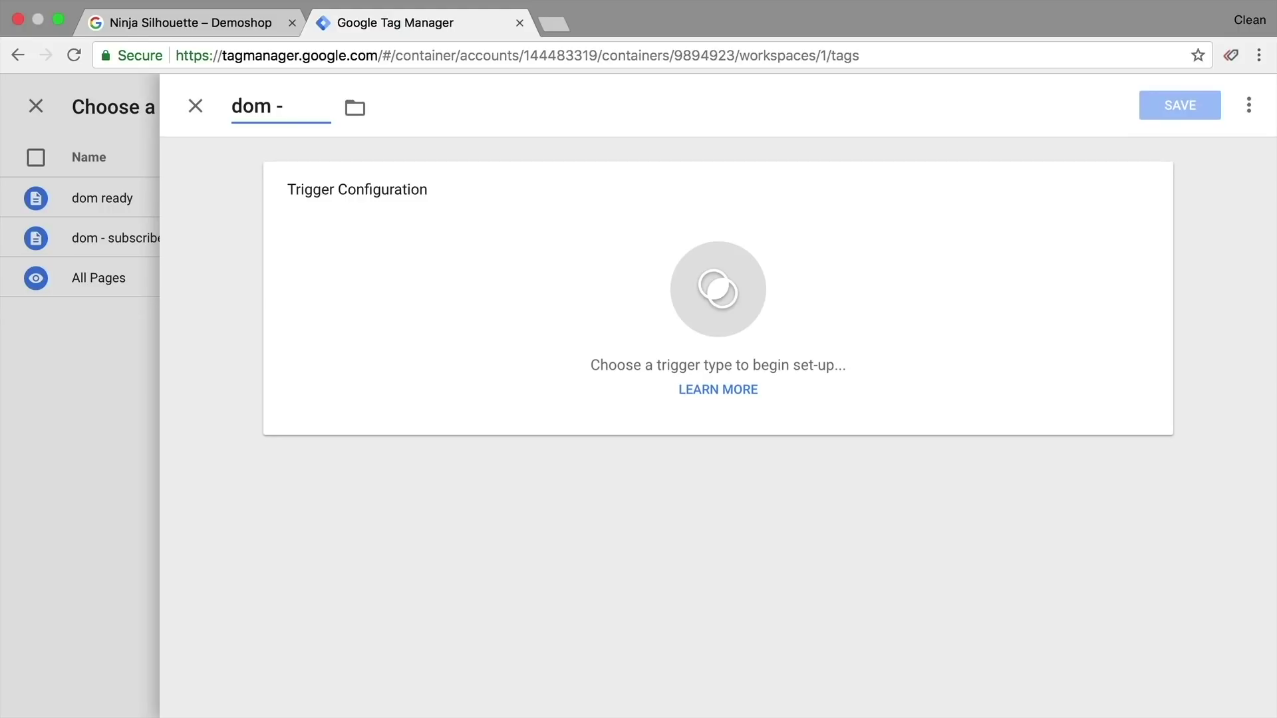
text(has not boug)
text(ht )
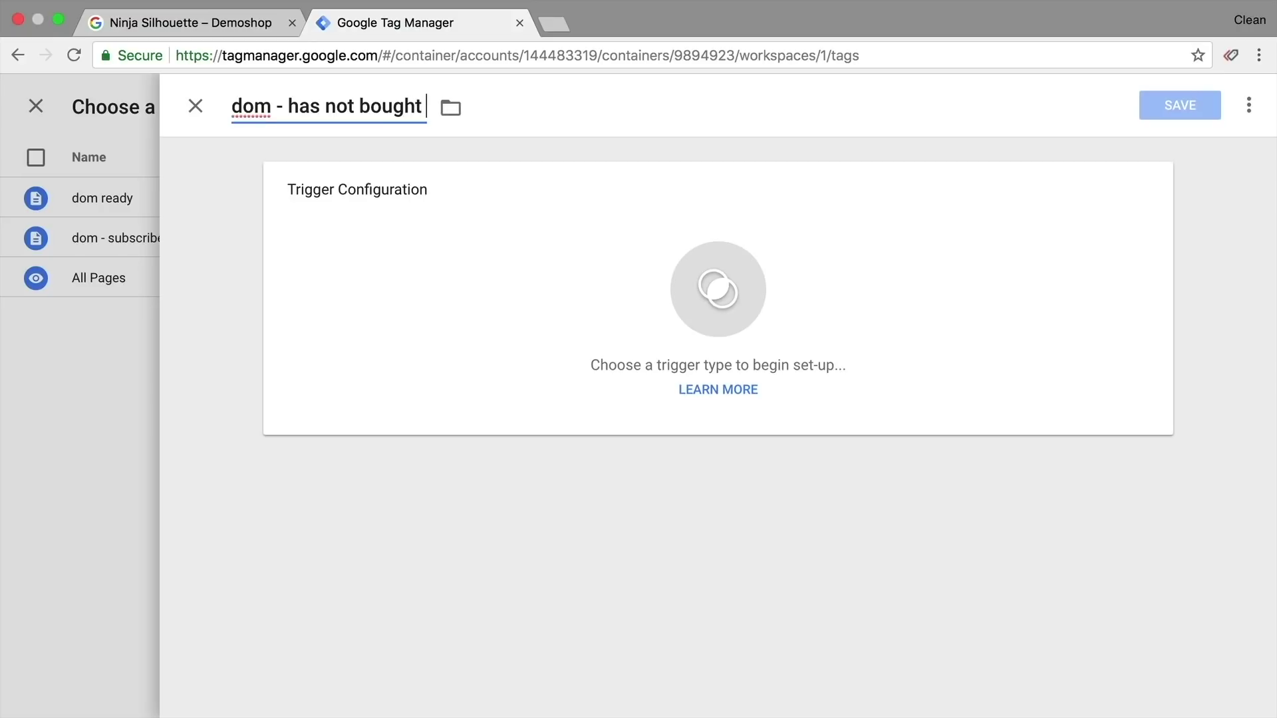
text(sale)
text( product)
click(293, 306)
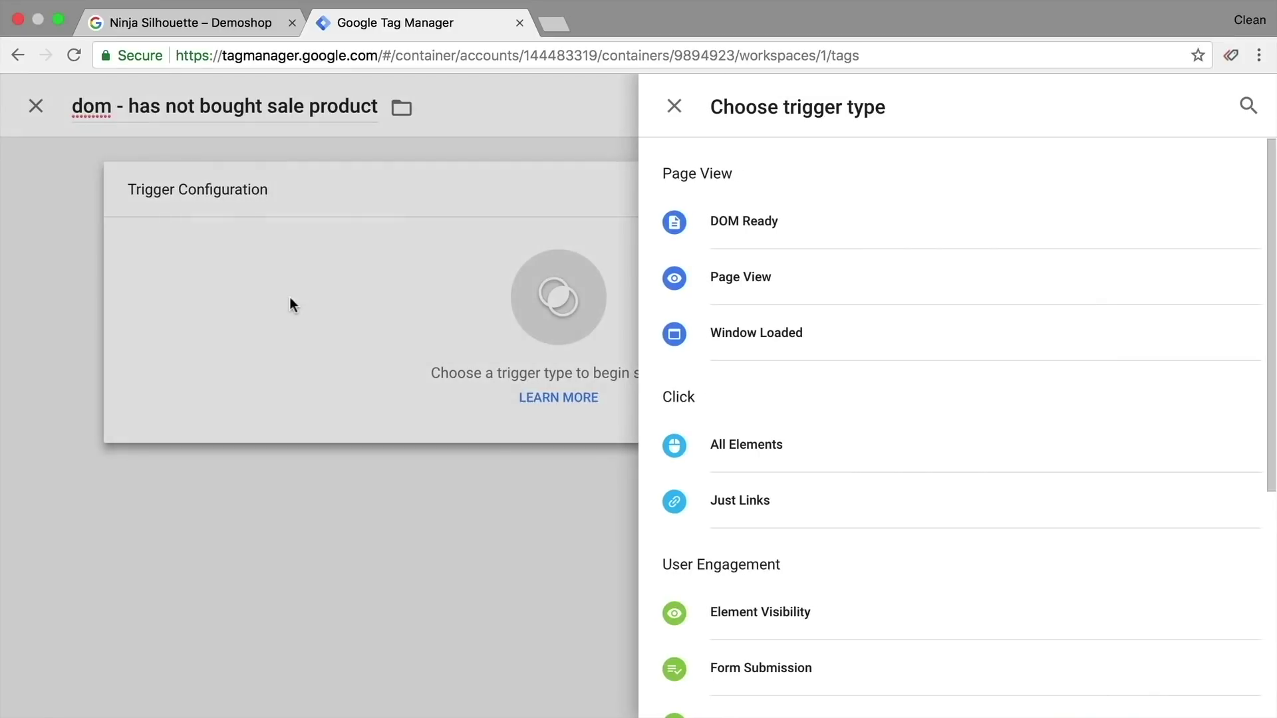
click(773, 230)
click(482, 350)
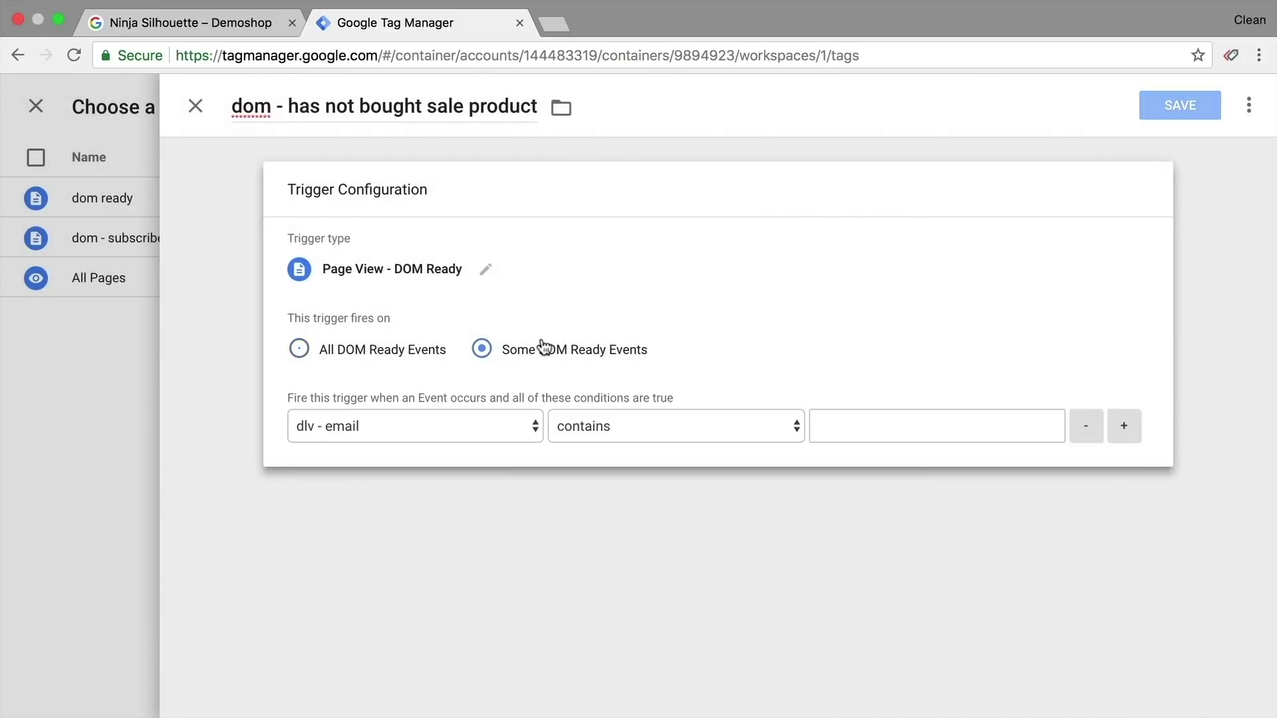
click(411, 427)
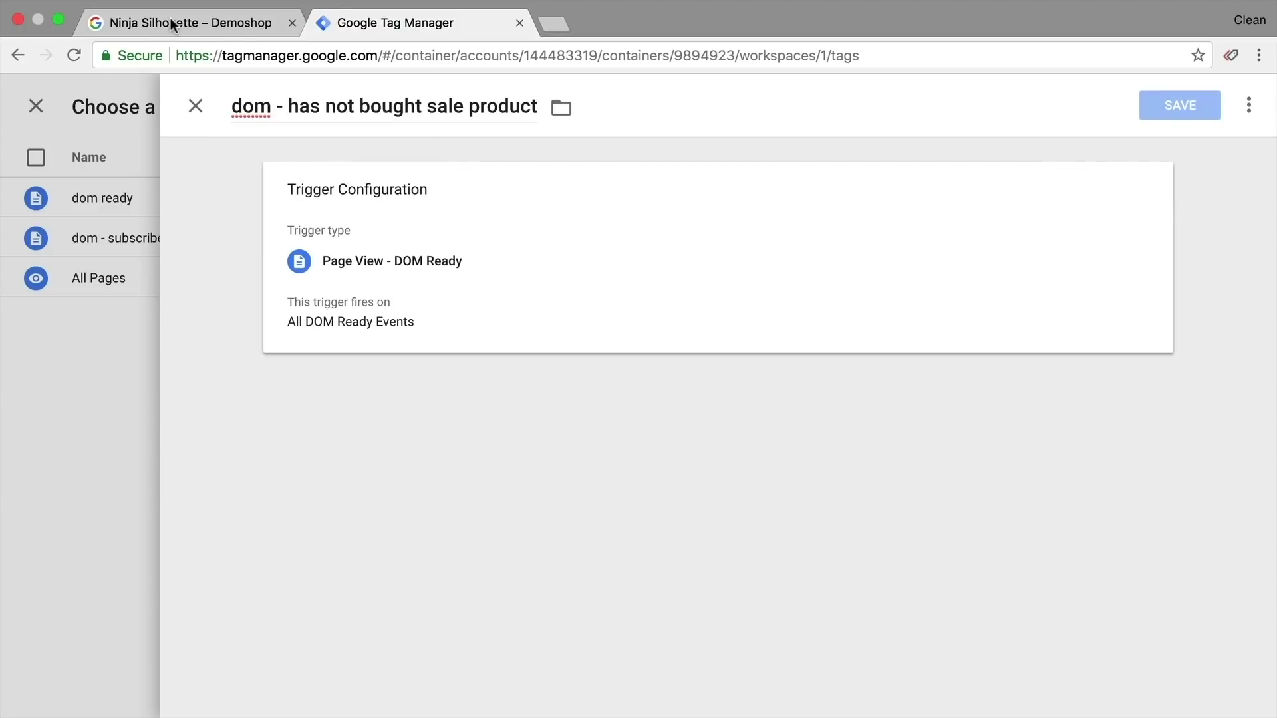
- Copy the BoughtProducts key name from the Demoshop preview data layer
click(171, 17)
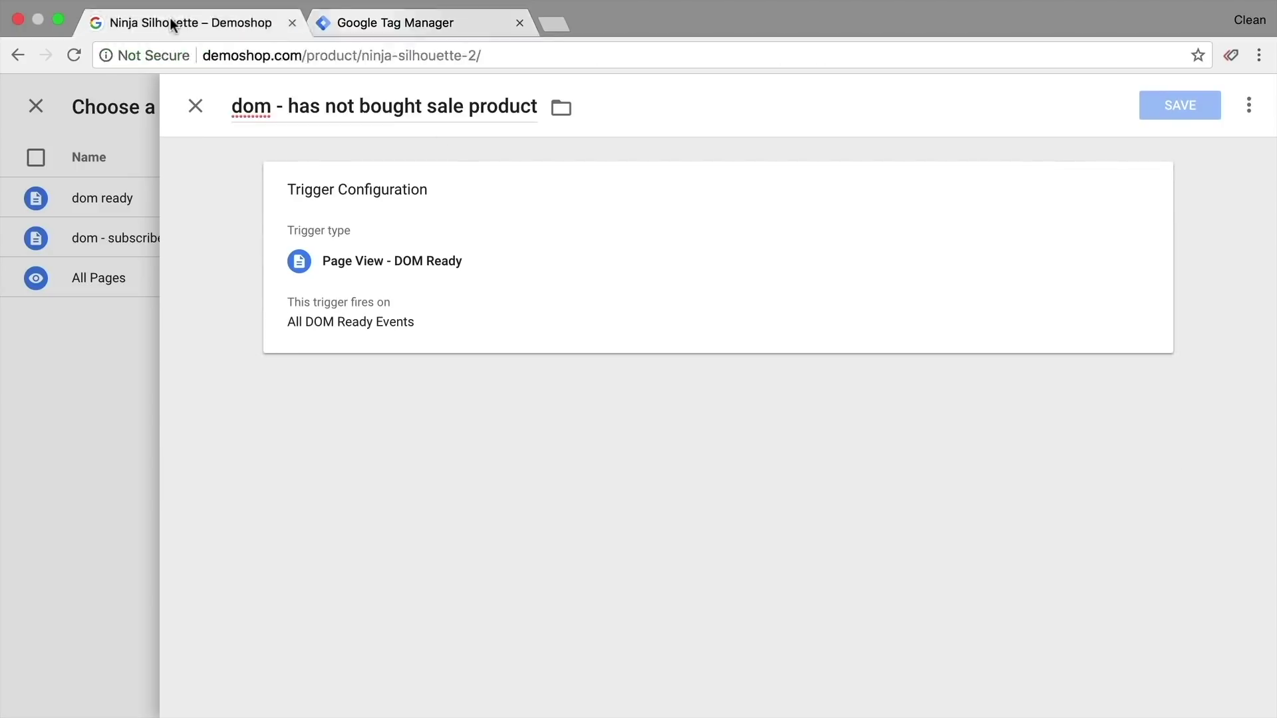
drag(600, 702, 600, 215)
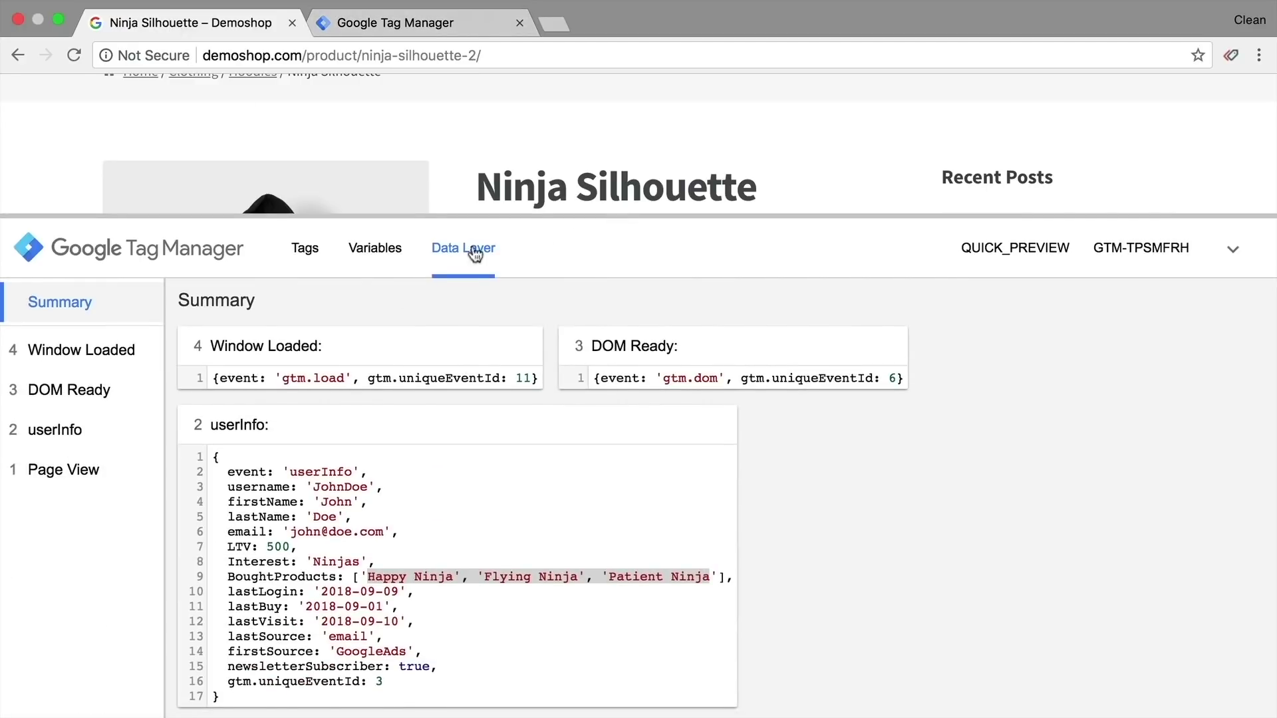
double_click(282, 576)
key(super+c)
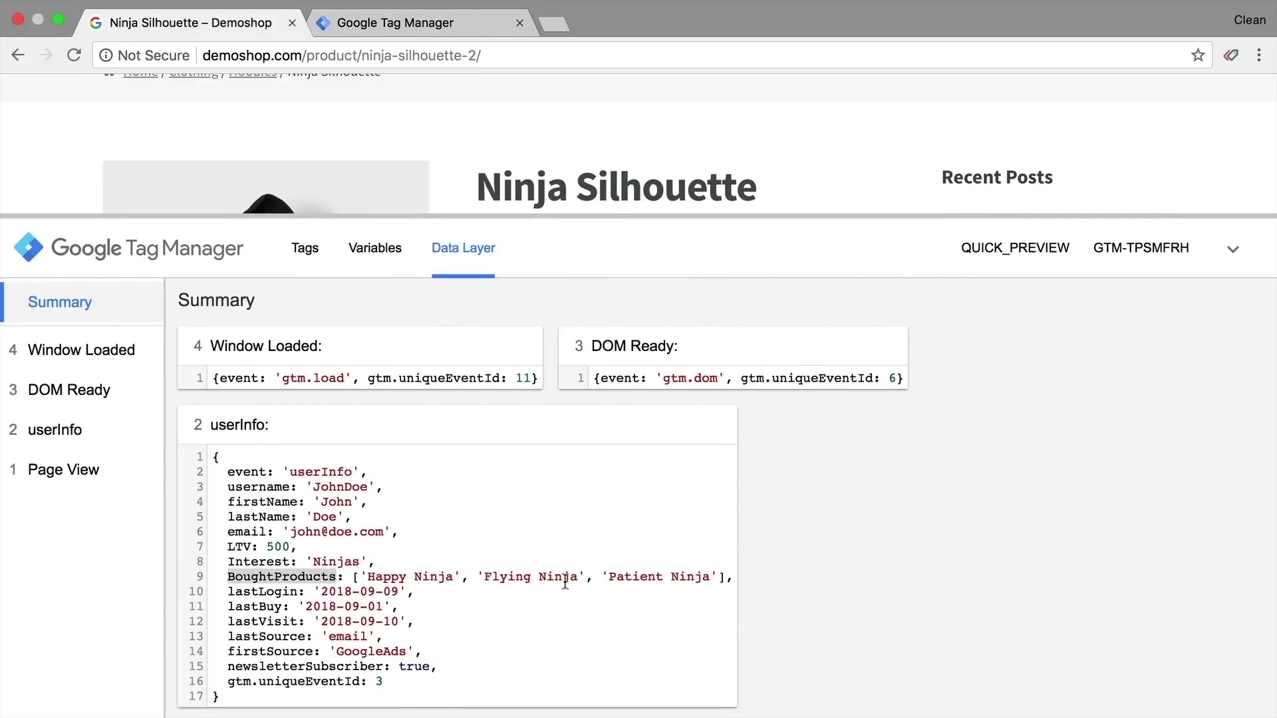
click(396, 22)
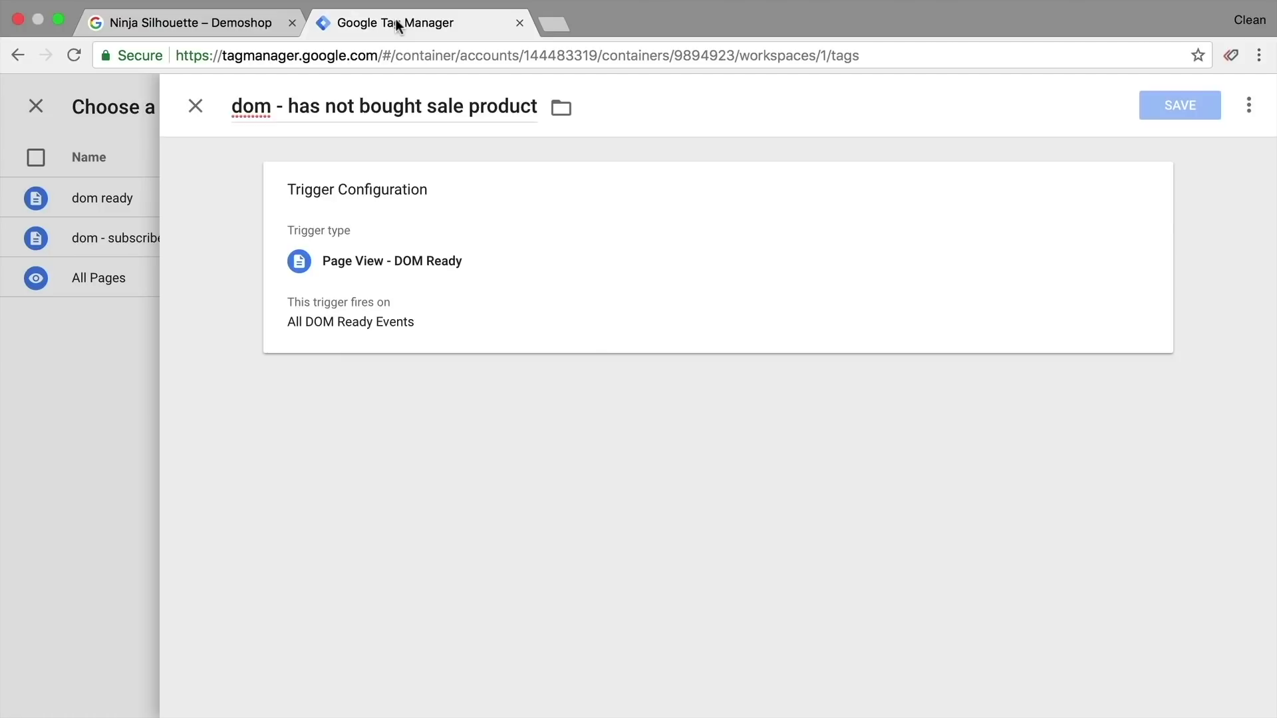
- Start a new variable from the trigger condition and name it 'dlv - BoughtProducts'
click(320, 330)
click(414, 426)
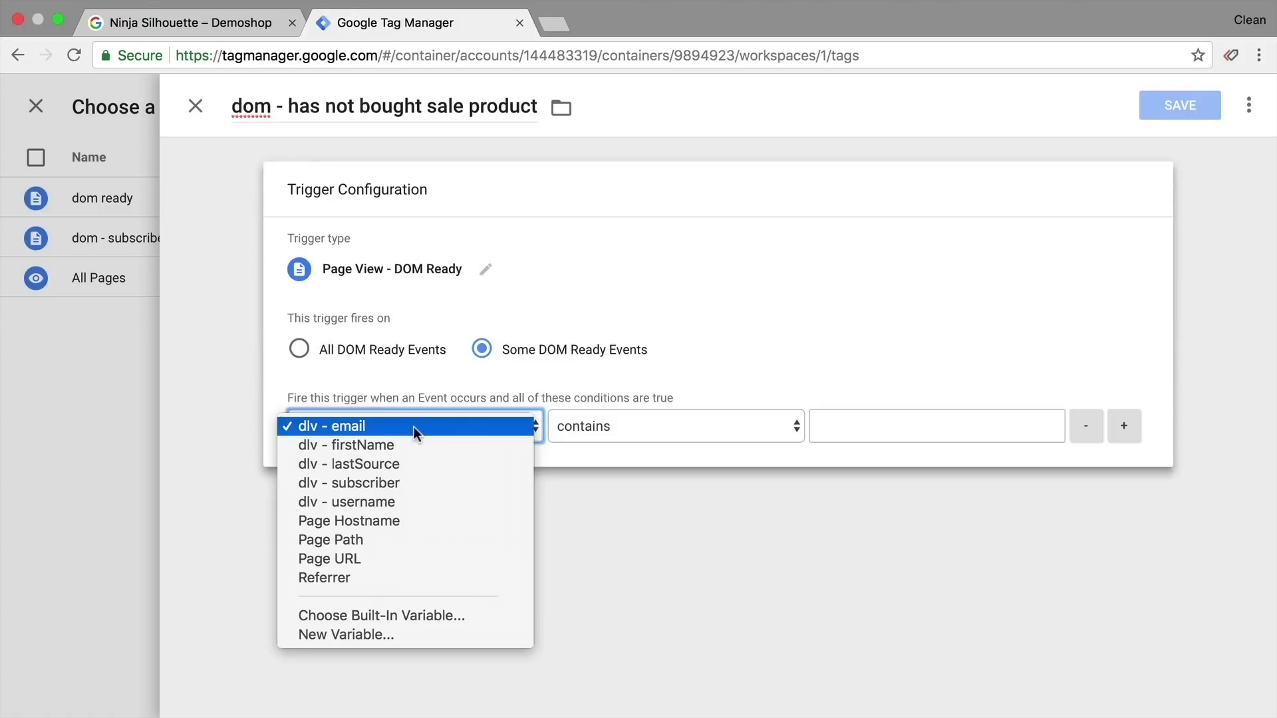
click(353, 634)
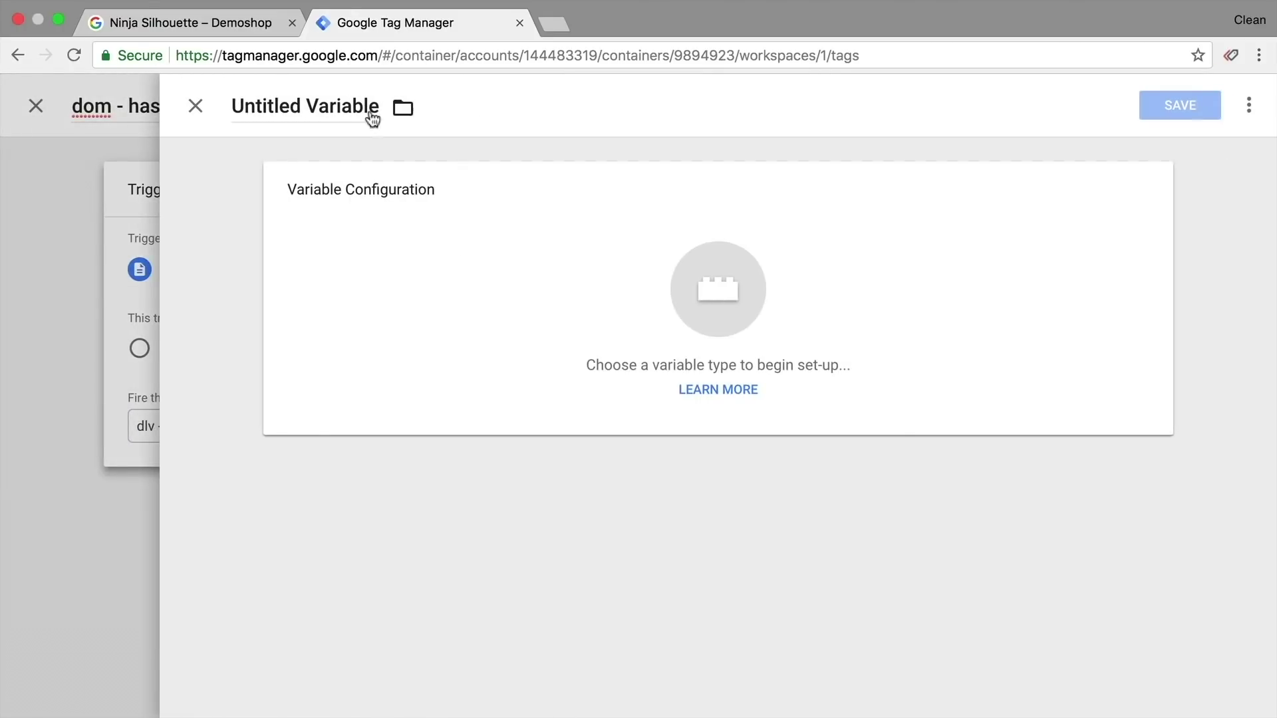
double_click(340, 107)
triple_click(339, 105)
text(dlv -)
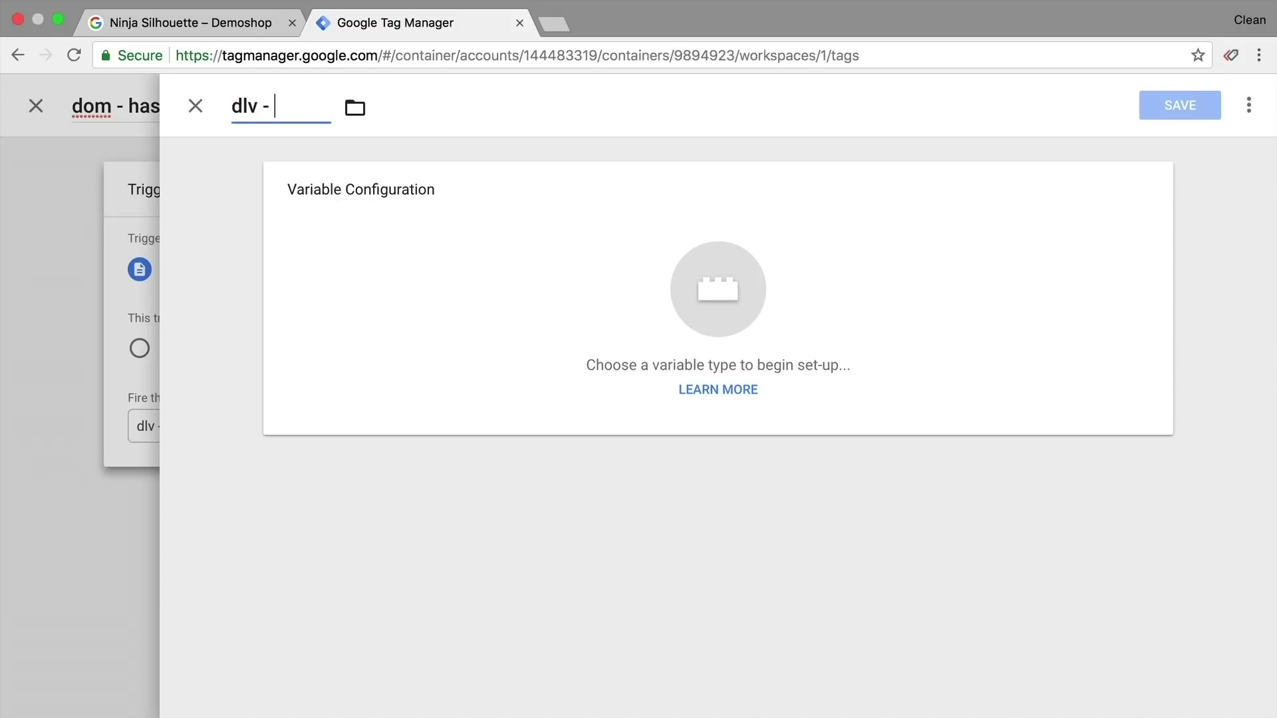
text(ninja_forms_widget-2)
double_click(294, 108)
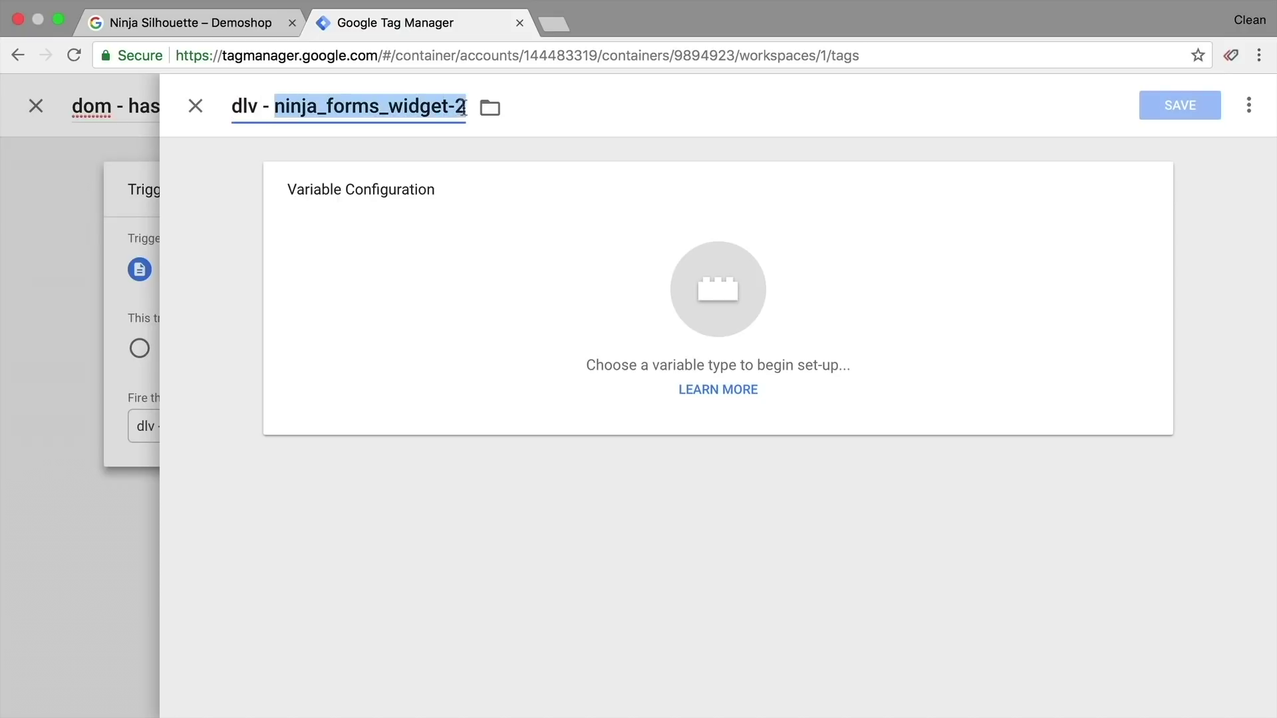
text(BoughtProducts)
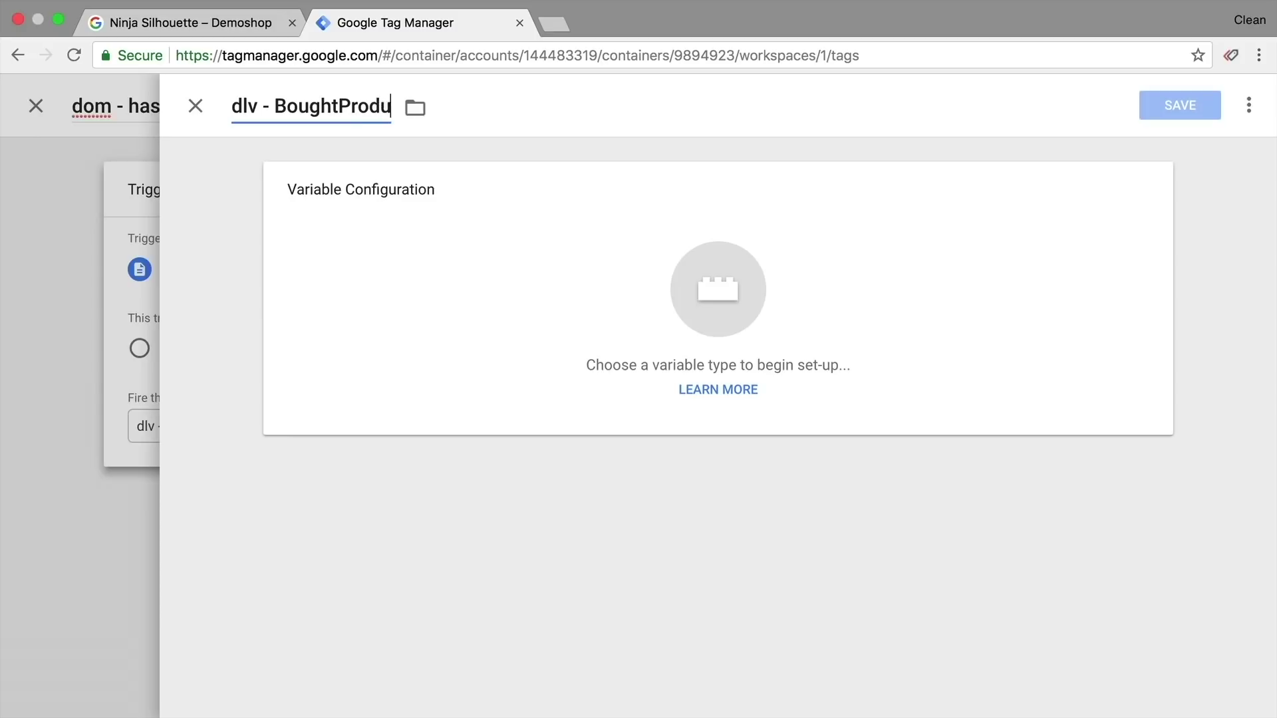
- Make it a Data Layer Variable with key BoughtProducts and save it
click(494, 270)
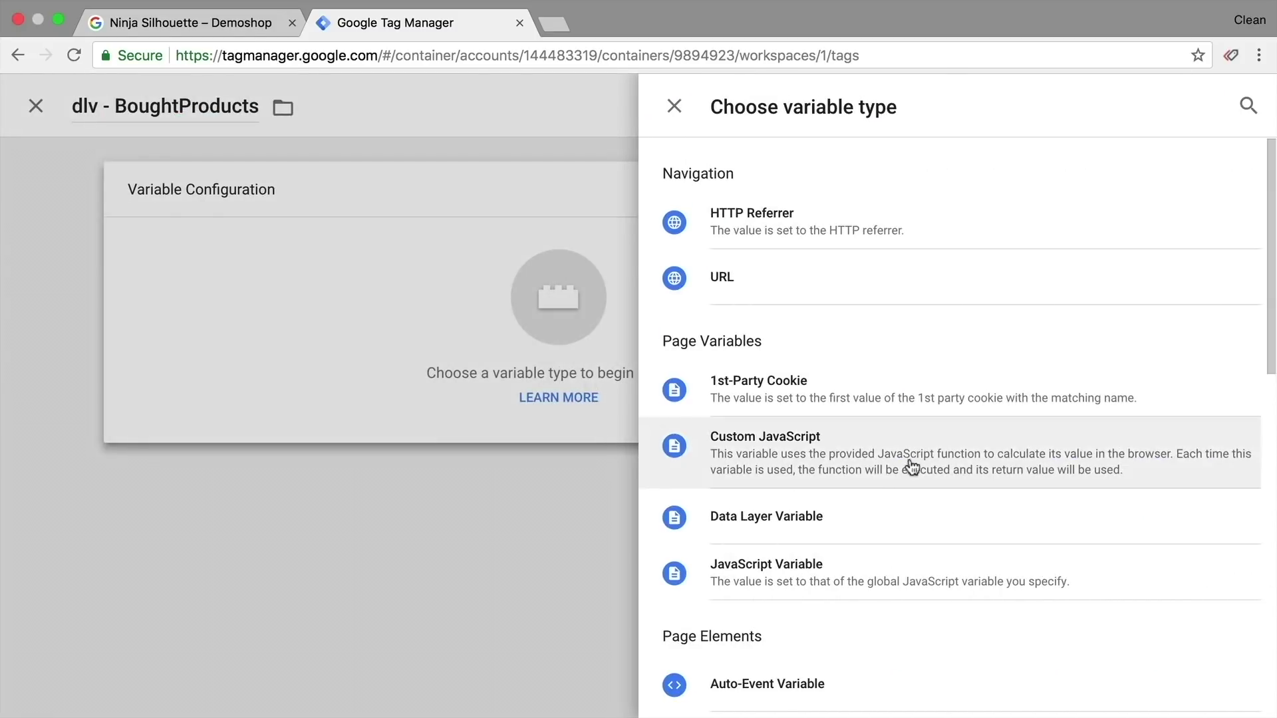
click(882, 516)
click(401, 344)
key(super+v)
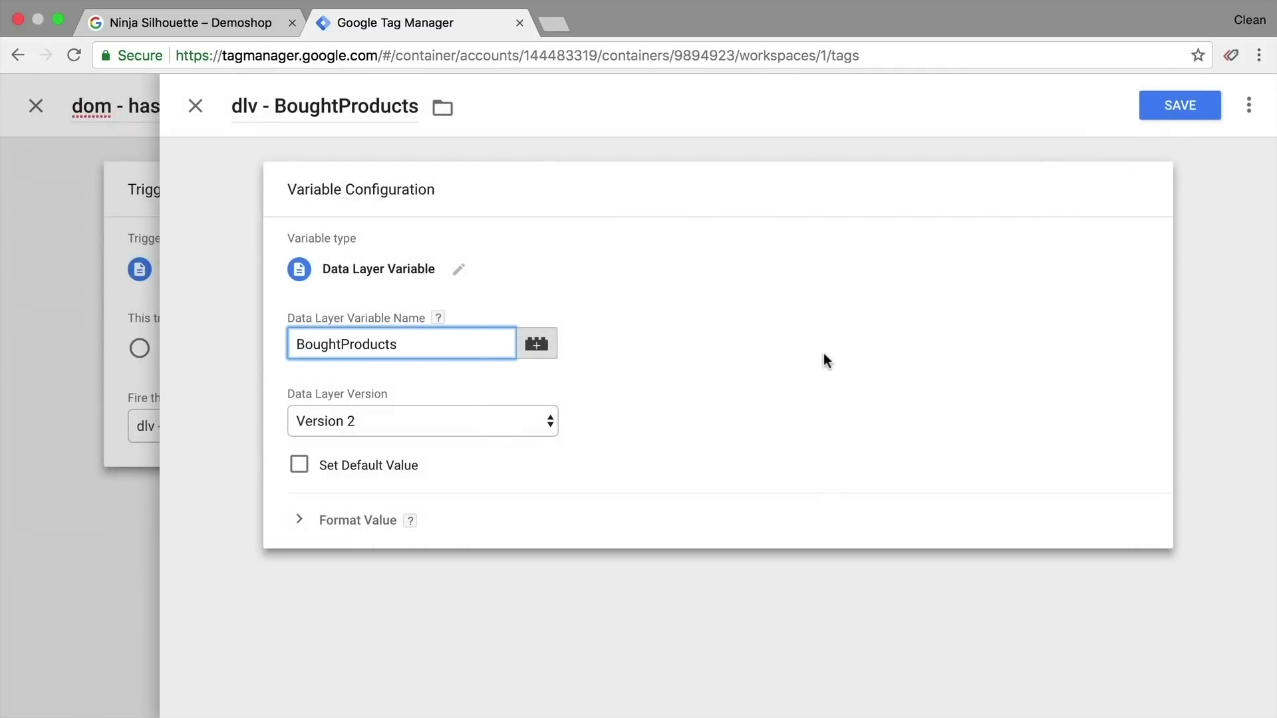
click(1179, 106)
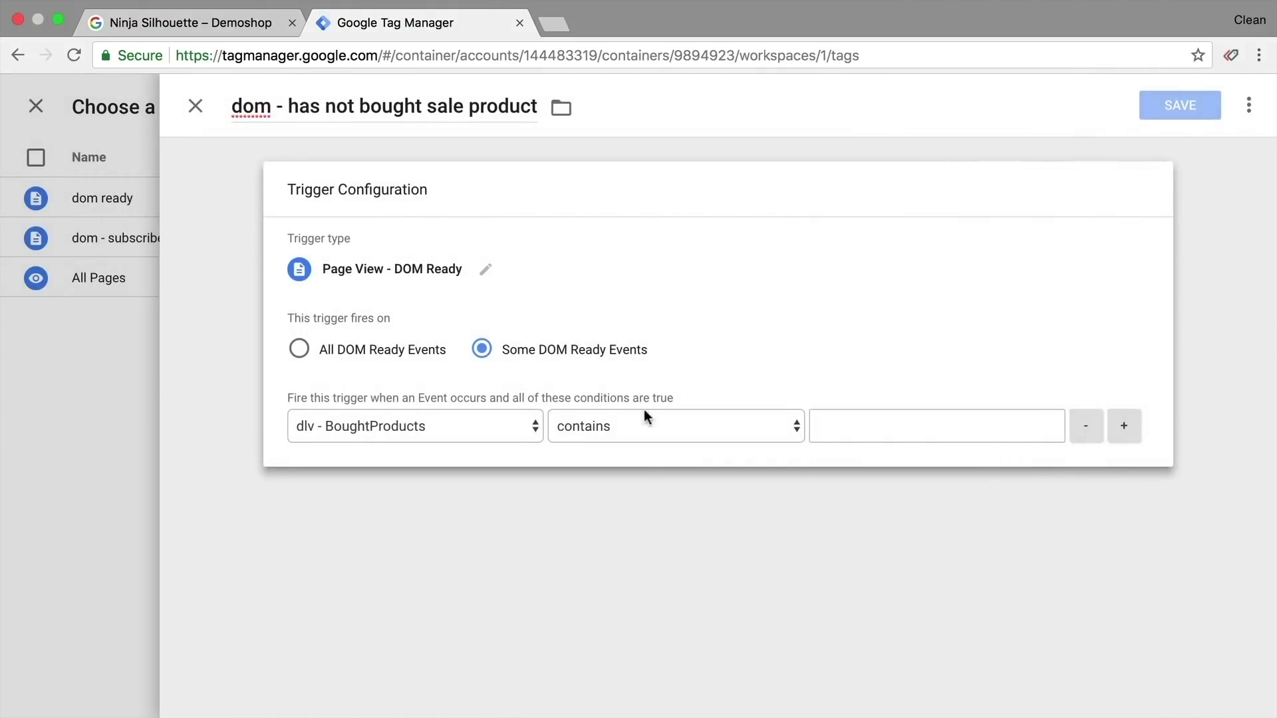
- Set the condition to does not contain Sale, save the trigger and tag, and refresh the preview
click(606, 426)
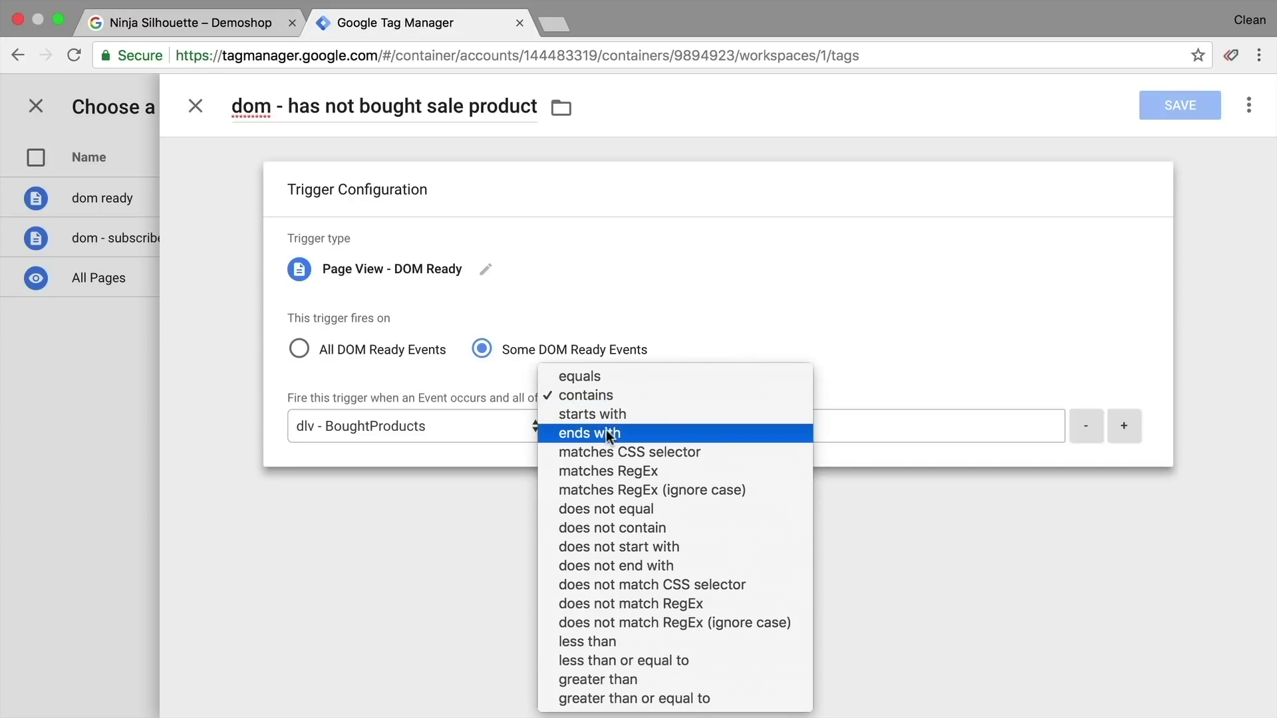
click(612, 558)
click(876, 428)
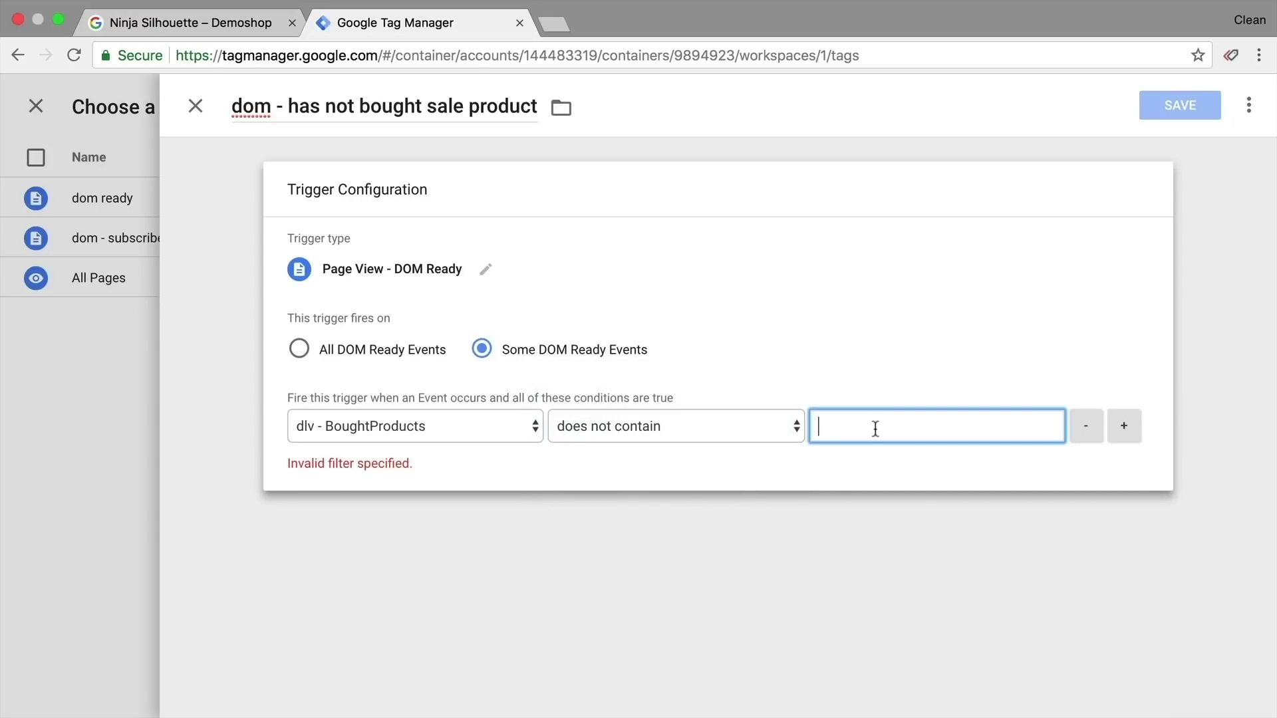
text(Sale)
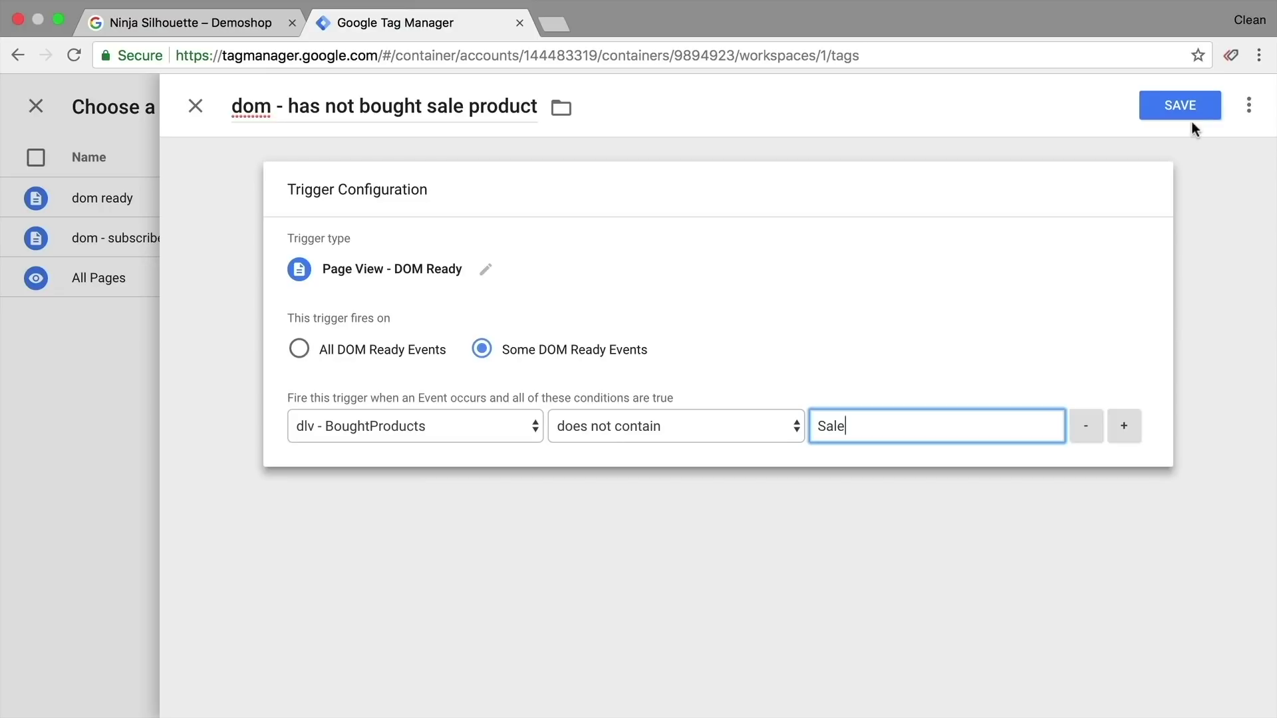
click(1181, 106)
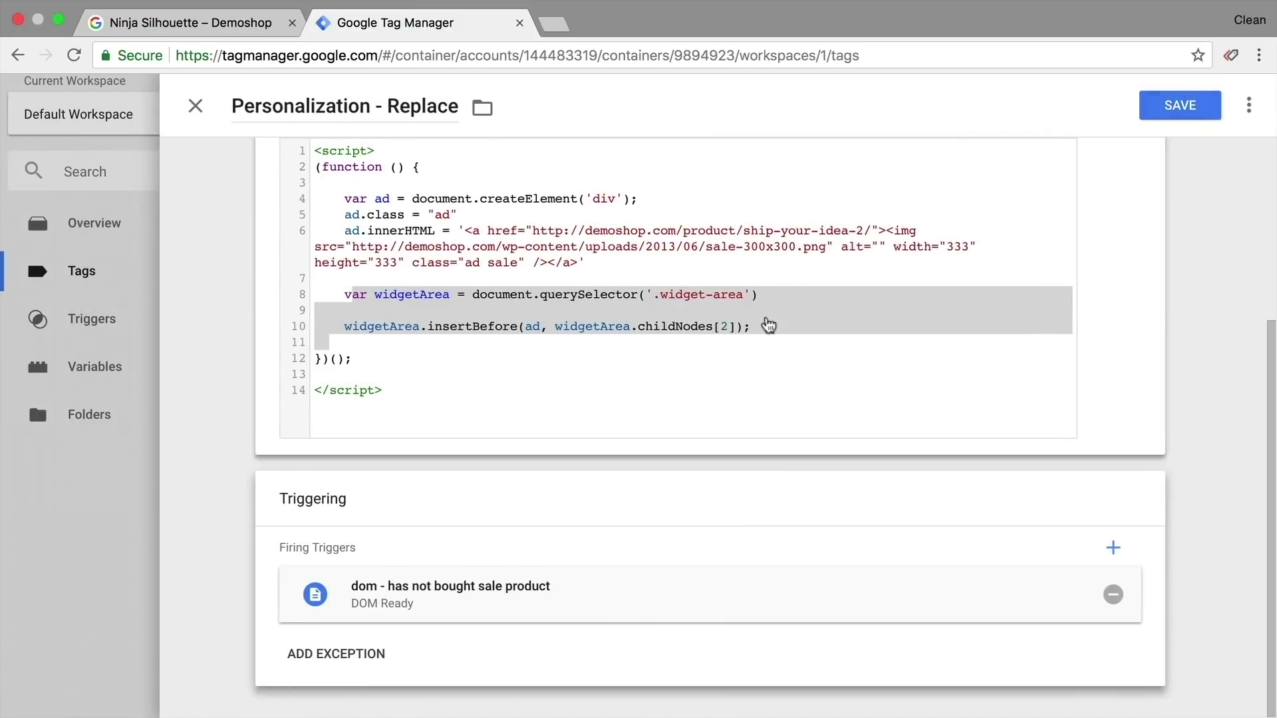
scroll(599, 300, up, 2)
click(1181, 106)
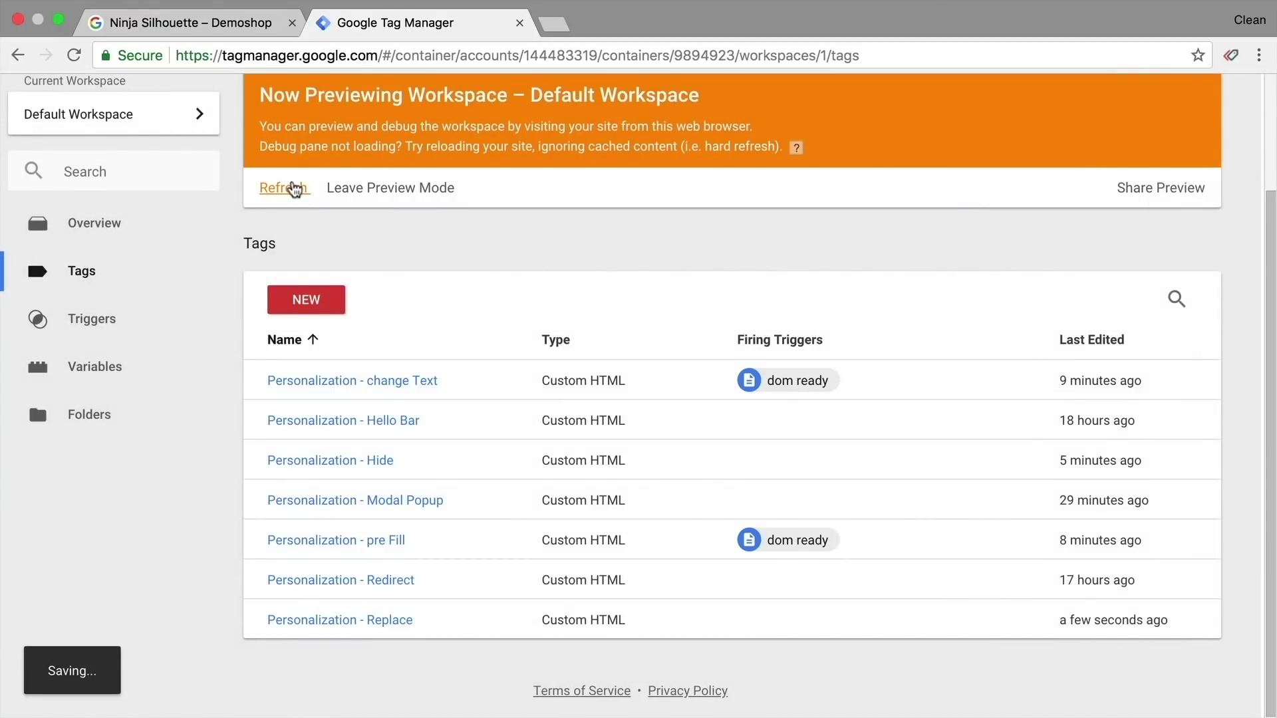
click(283, 189)
- Reload the Demoshop page, follow the Ship Your Idea sale ad, then go back to the product page
click(190, 22)
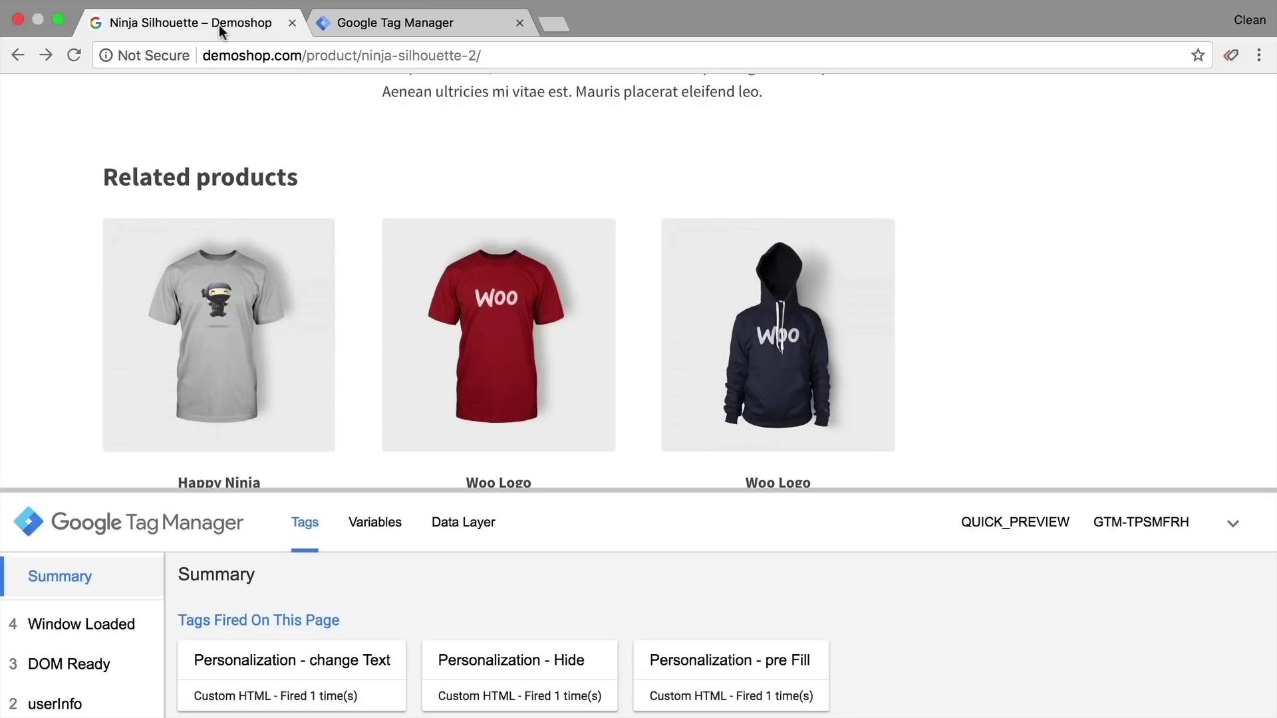
key(super+r)
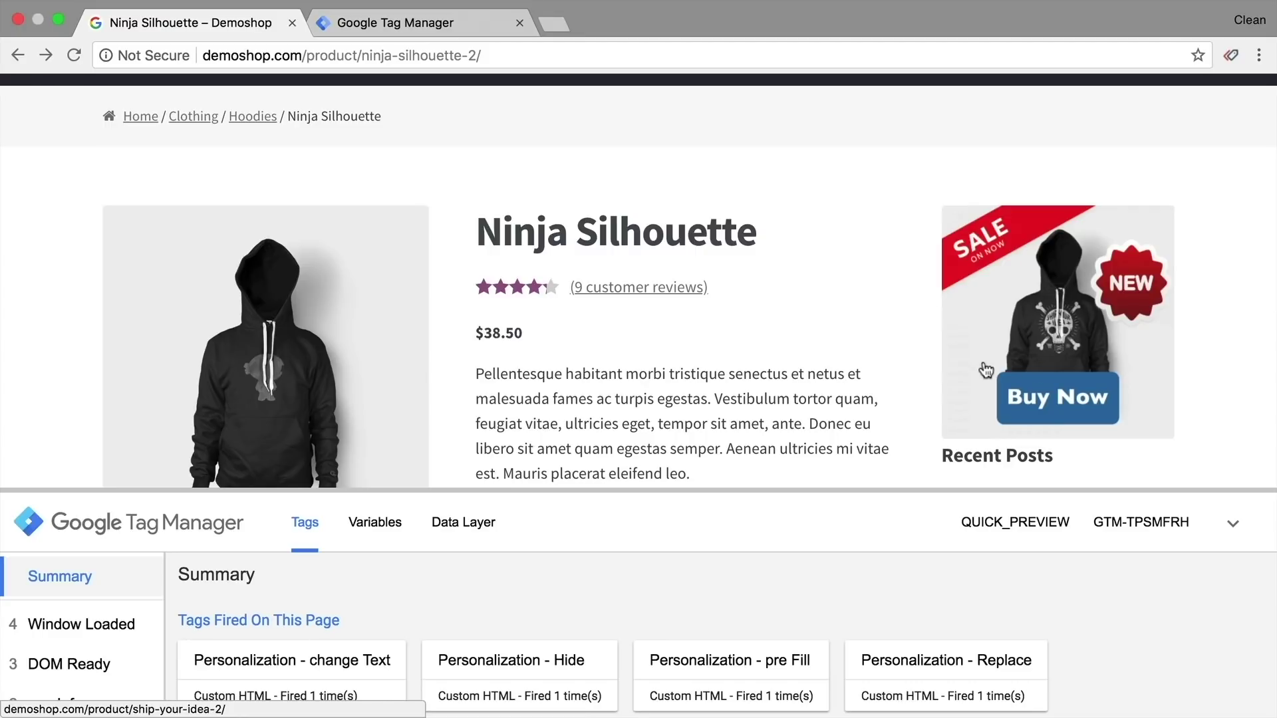
click(1091, 337)
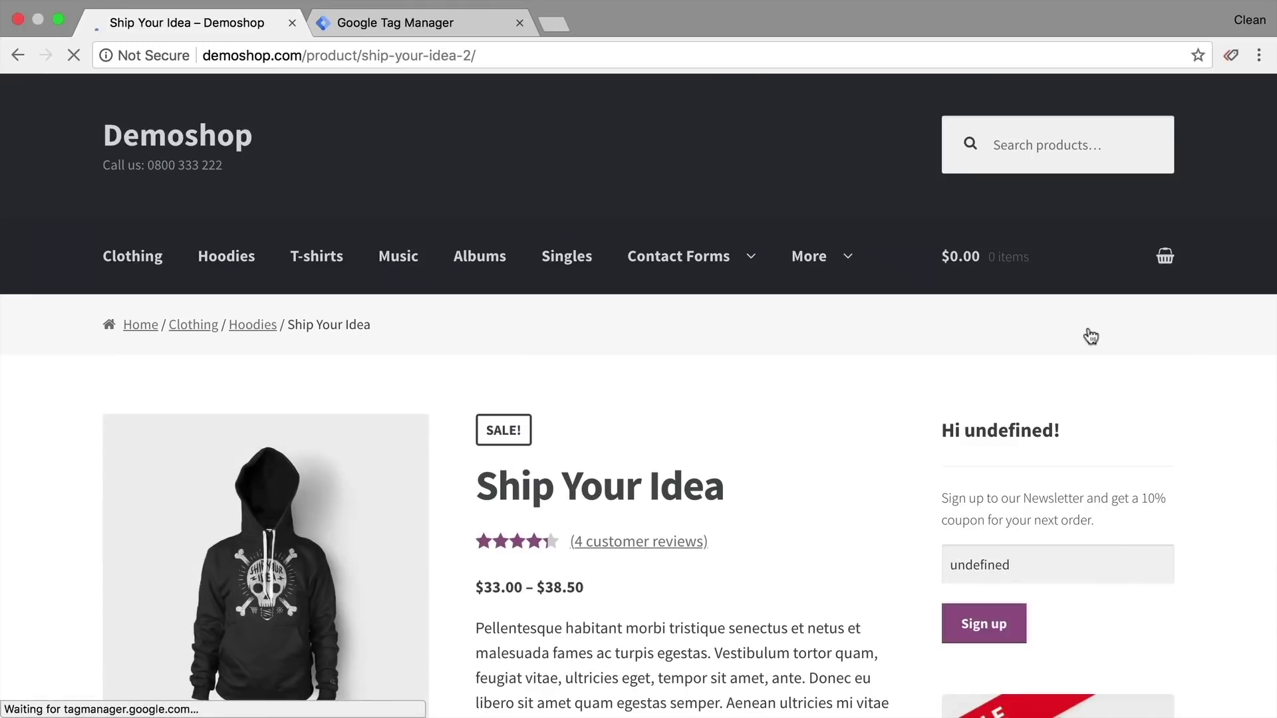
scroll(823, 358, down, 2)
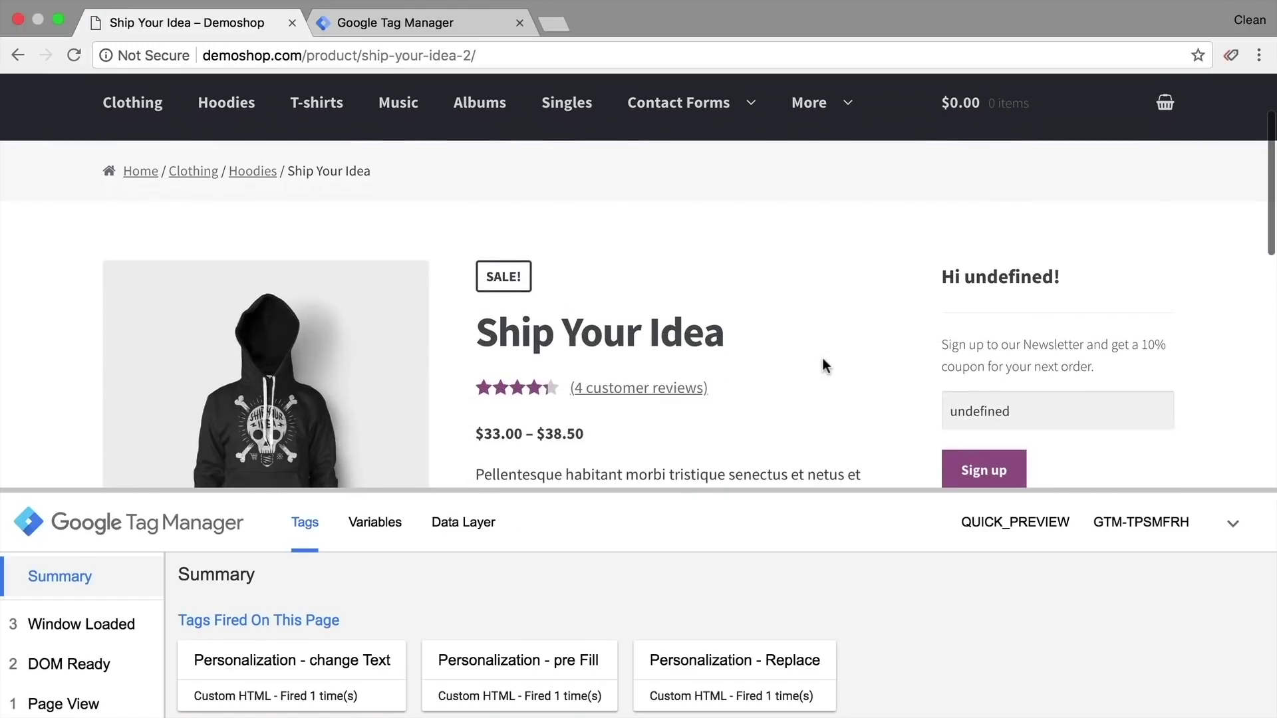
key(alt+Left)
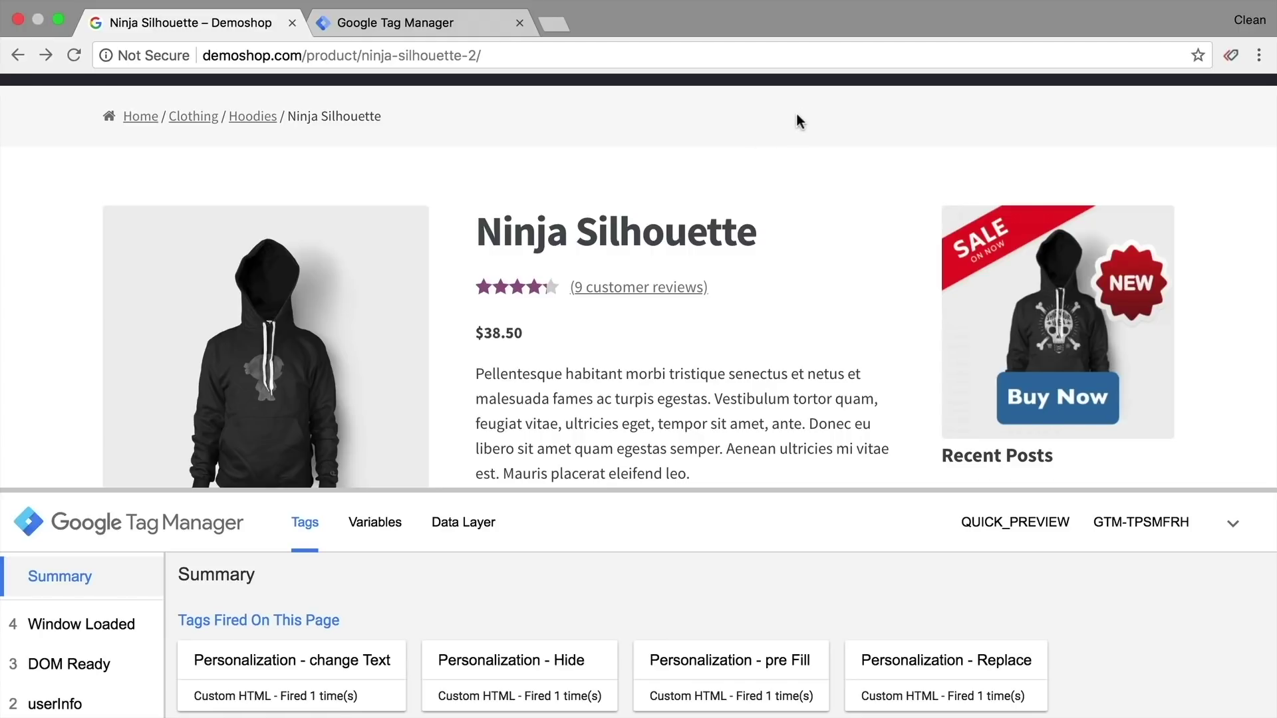
- Set the Hello Bar tag to fire on 'dom - has not bought sale product', save it, and refresh the preview
click(371, 22)
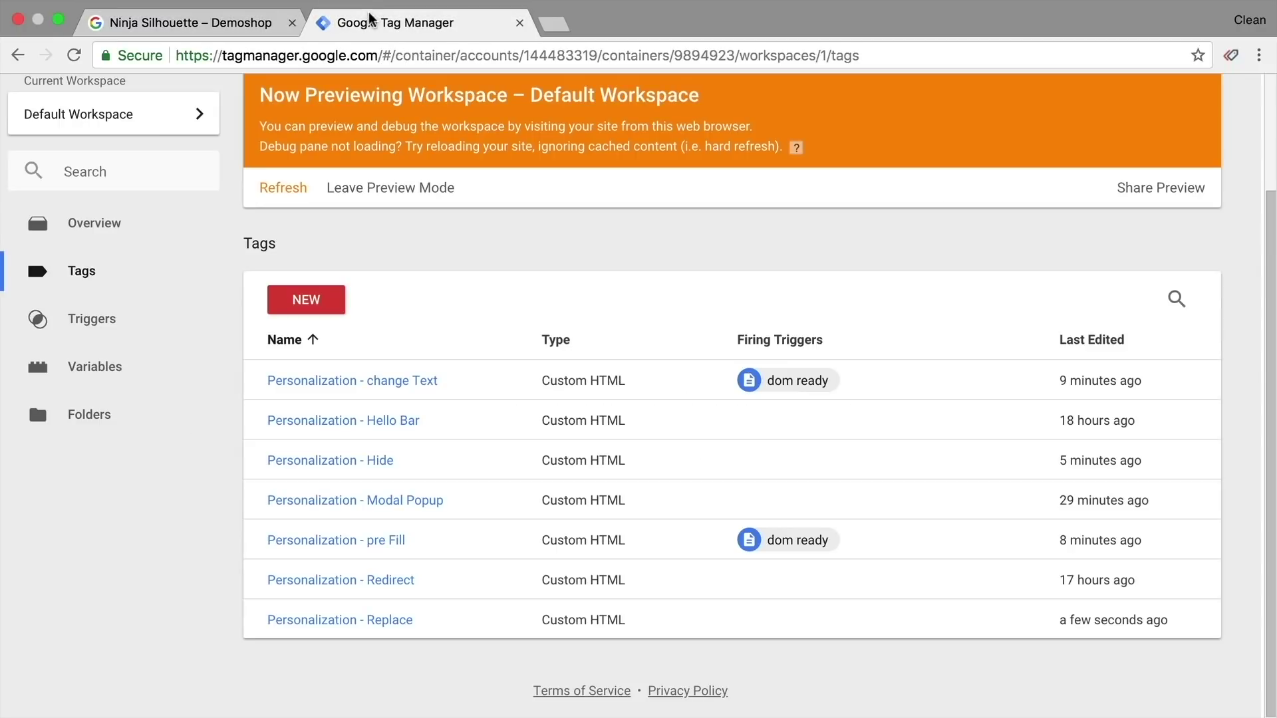
click(379, 423)
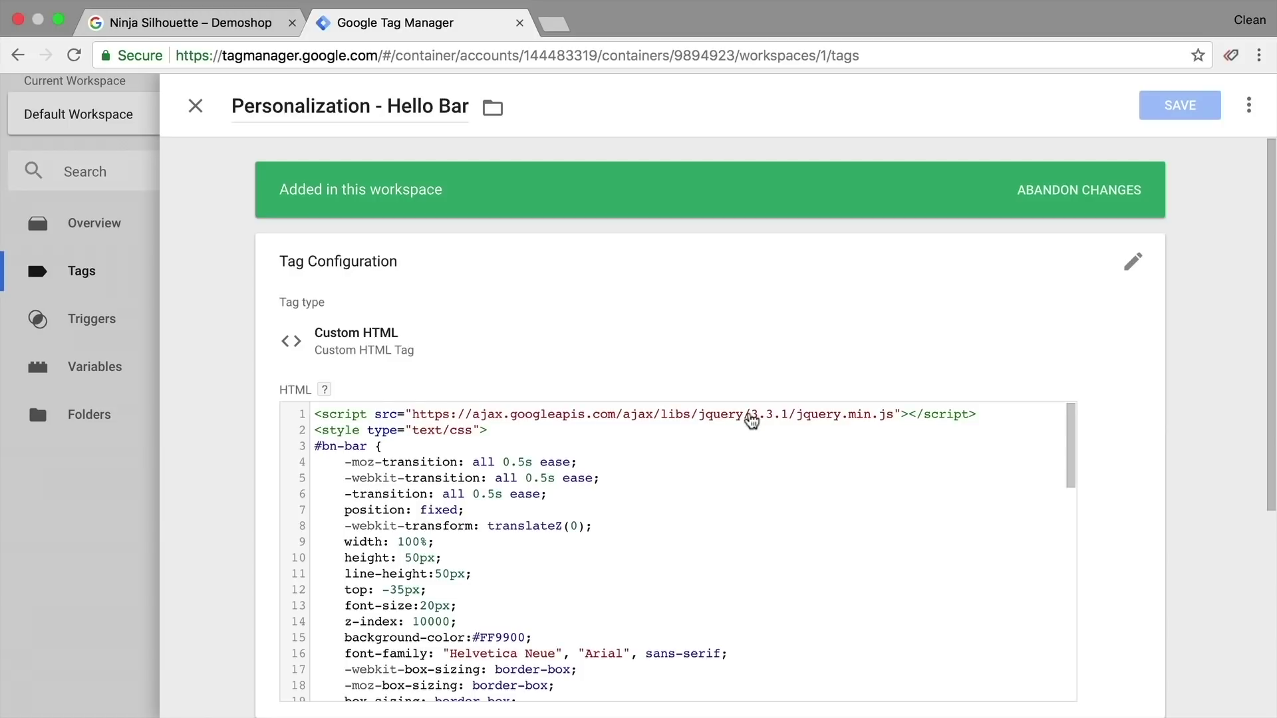
scroll(512, 444, down, 8)
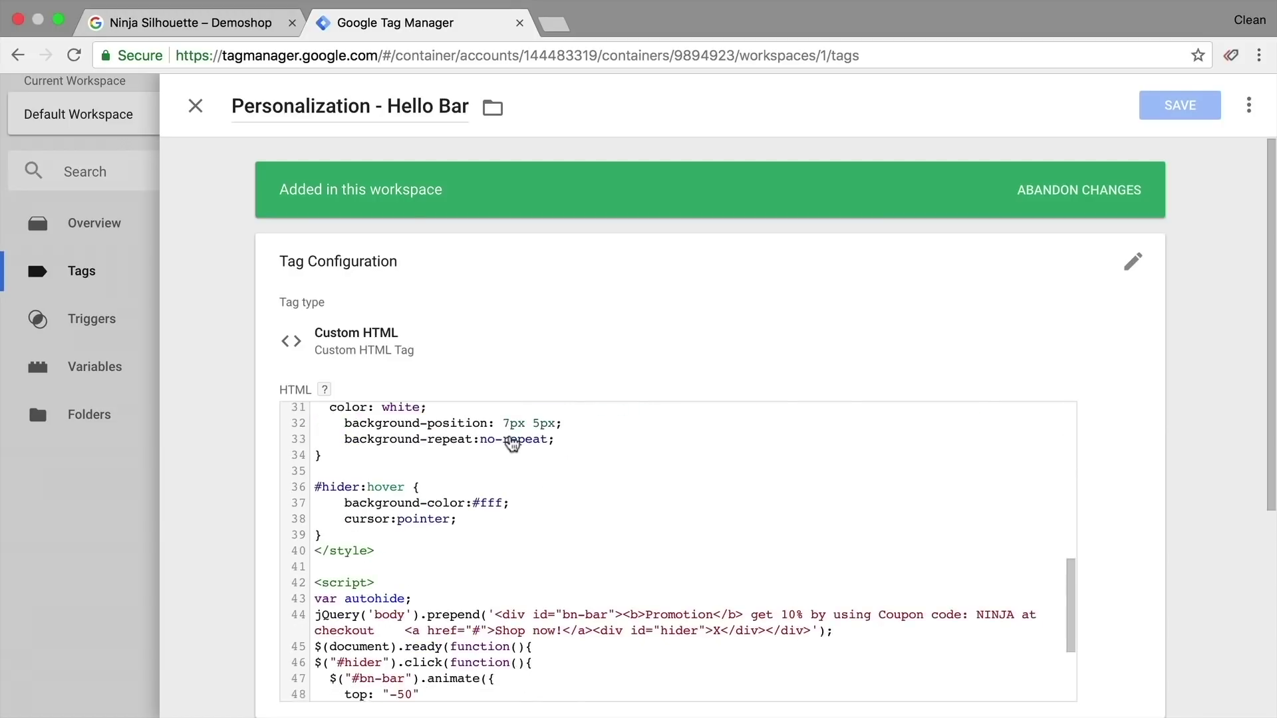
scroll(513, 445, down, 1)
scroll(512, 444, down, 5)
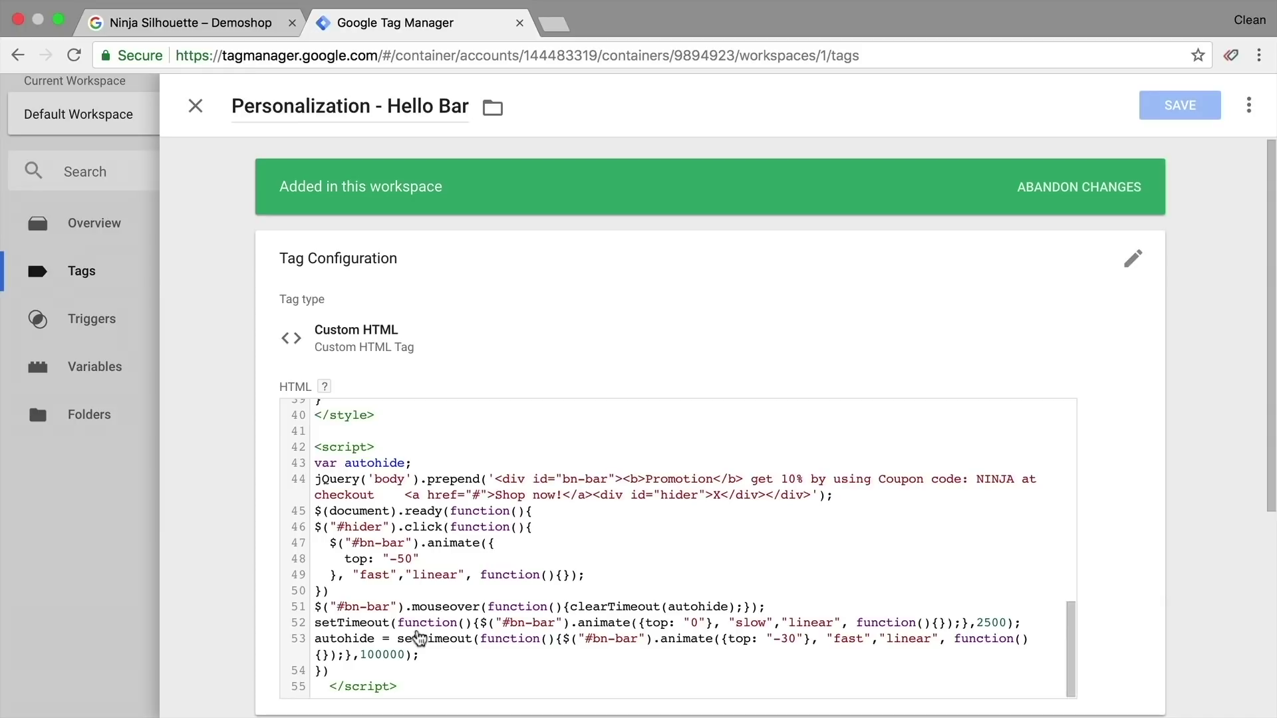
scroll(419, 639, down, 3)
scroll(419, 634, down, 3)
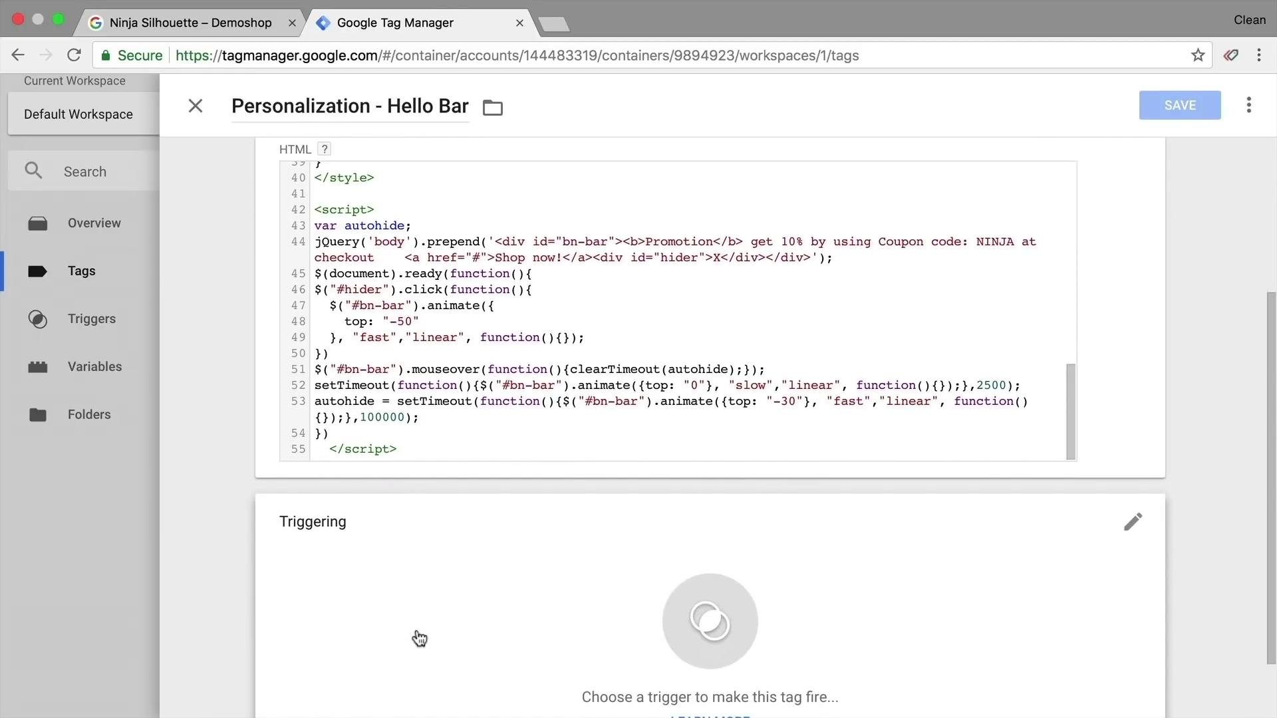
click(533, 654)
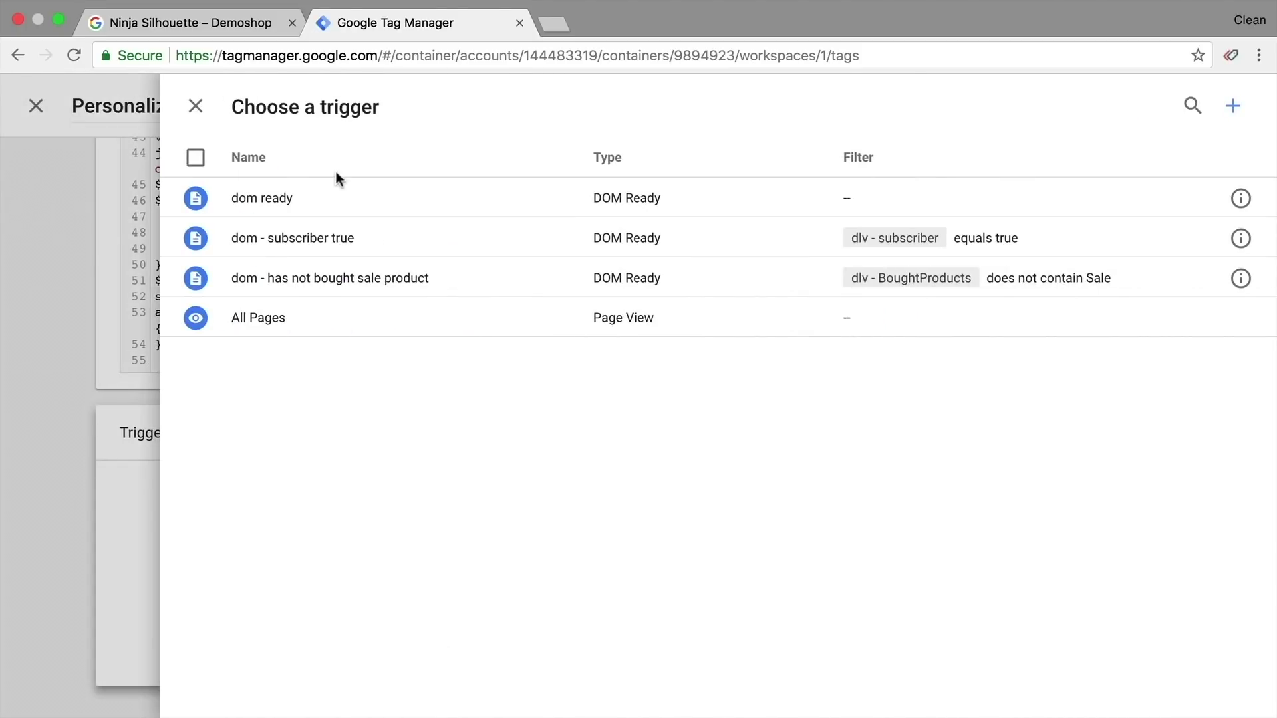
click(342, 278)
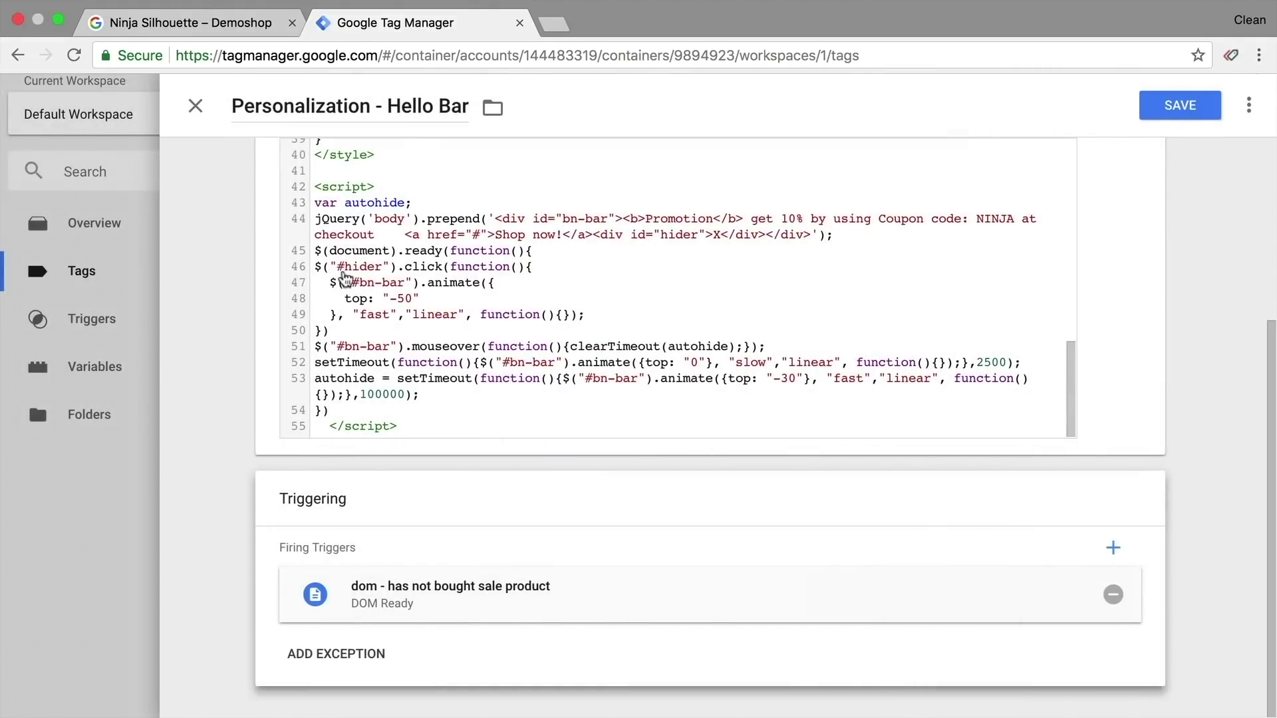
click(1181, 105)
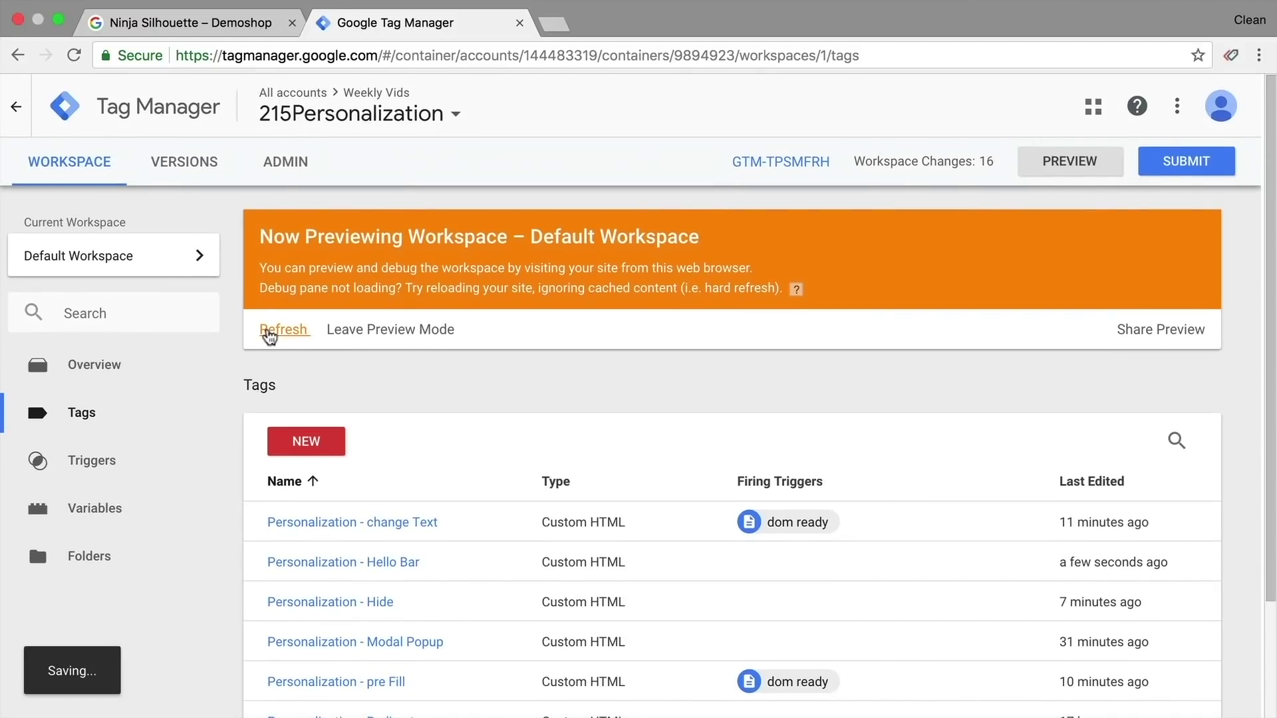
click(270, 336)
- Reload the Demoshop product page to see the 10% NINJA promotion bar, then return to Tag Manager
click(189, 22)
key(F5)
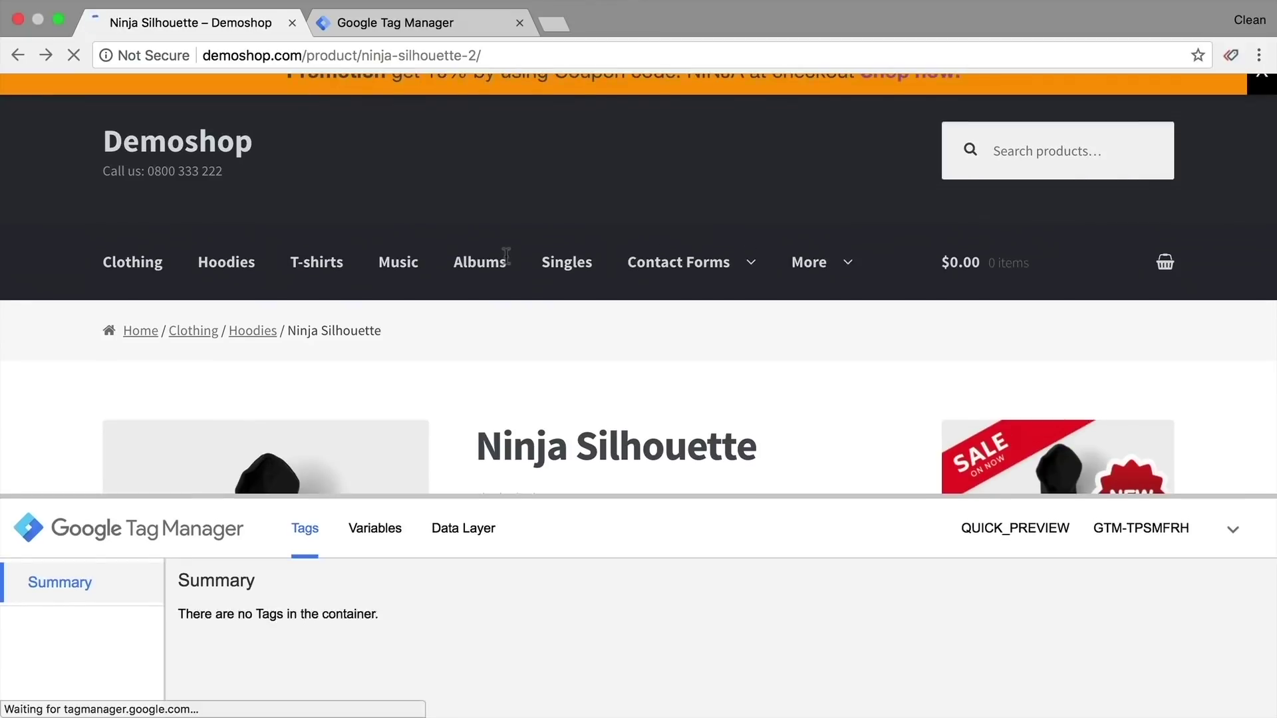
click(1234, 529)
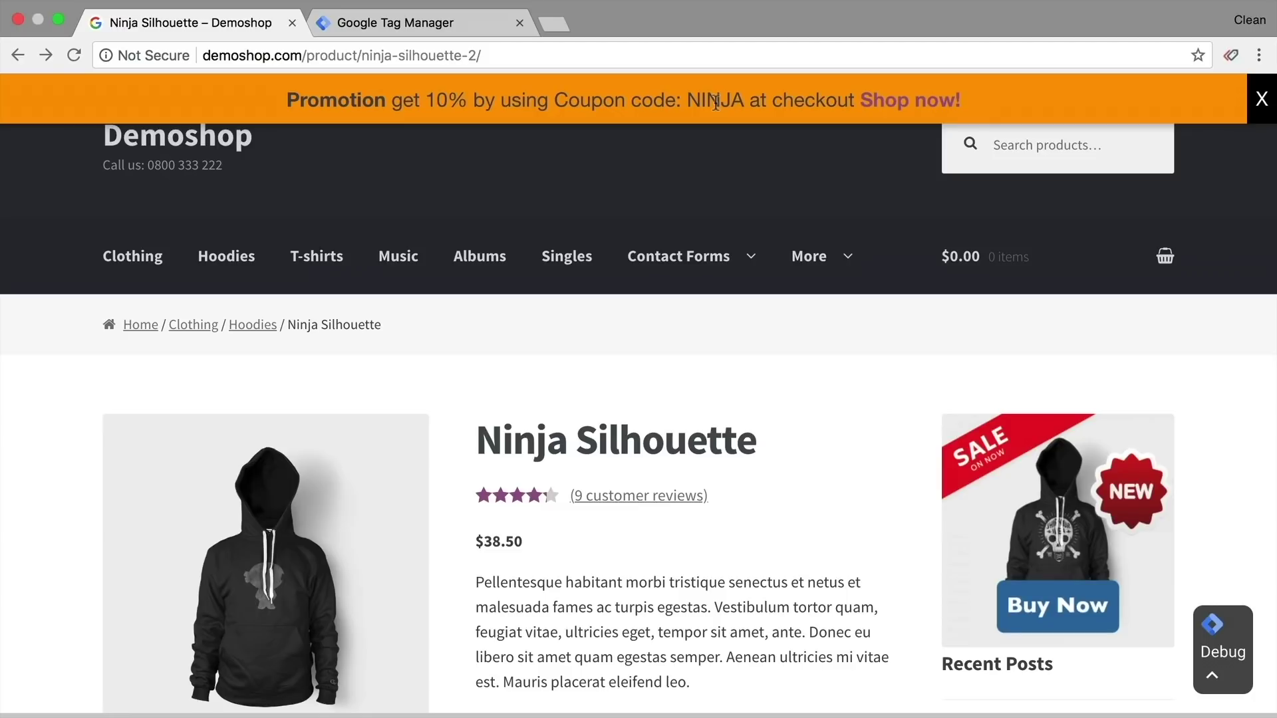
click(345, 22)
scroll(429, 369, down, 3)
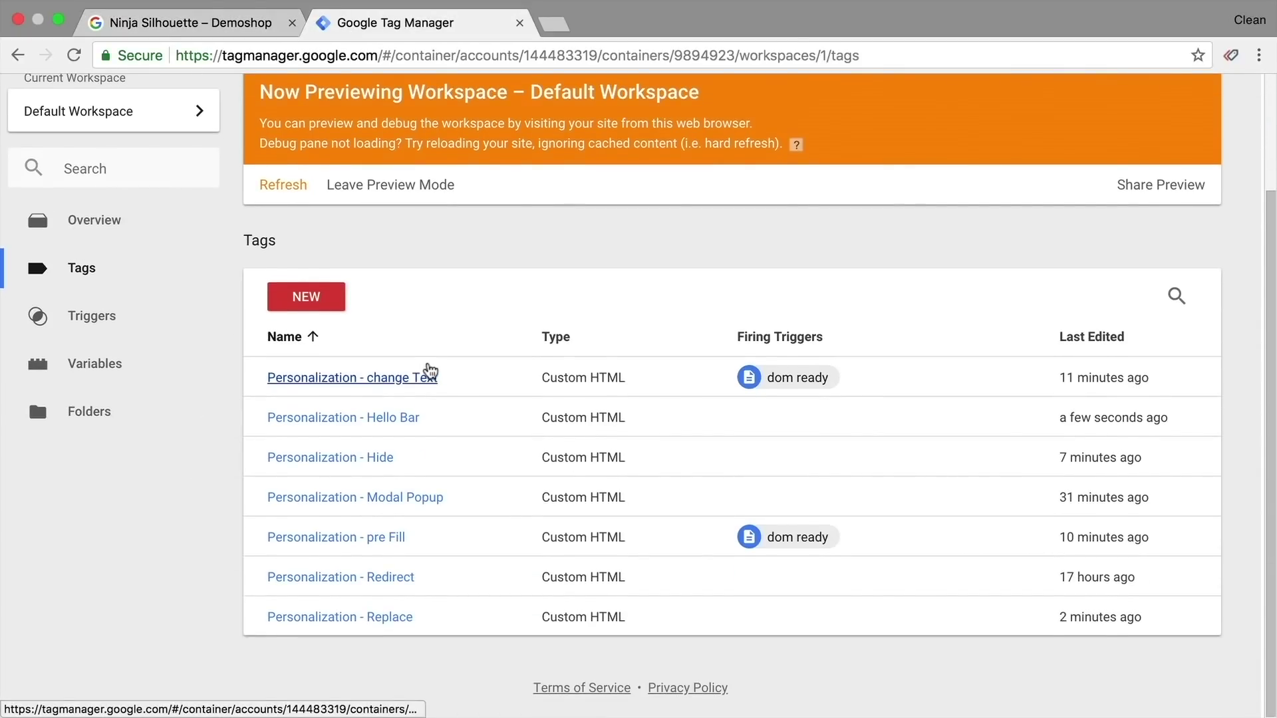
- Attach the 'dom - has not bought sale product' trigger to the Modal Popup tag and save it
click(399, 501)
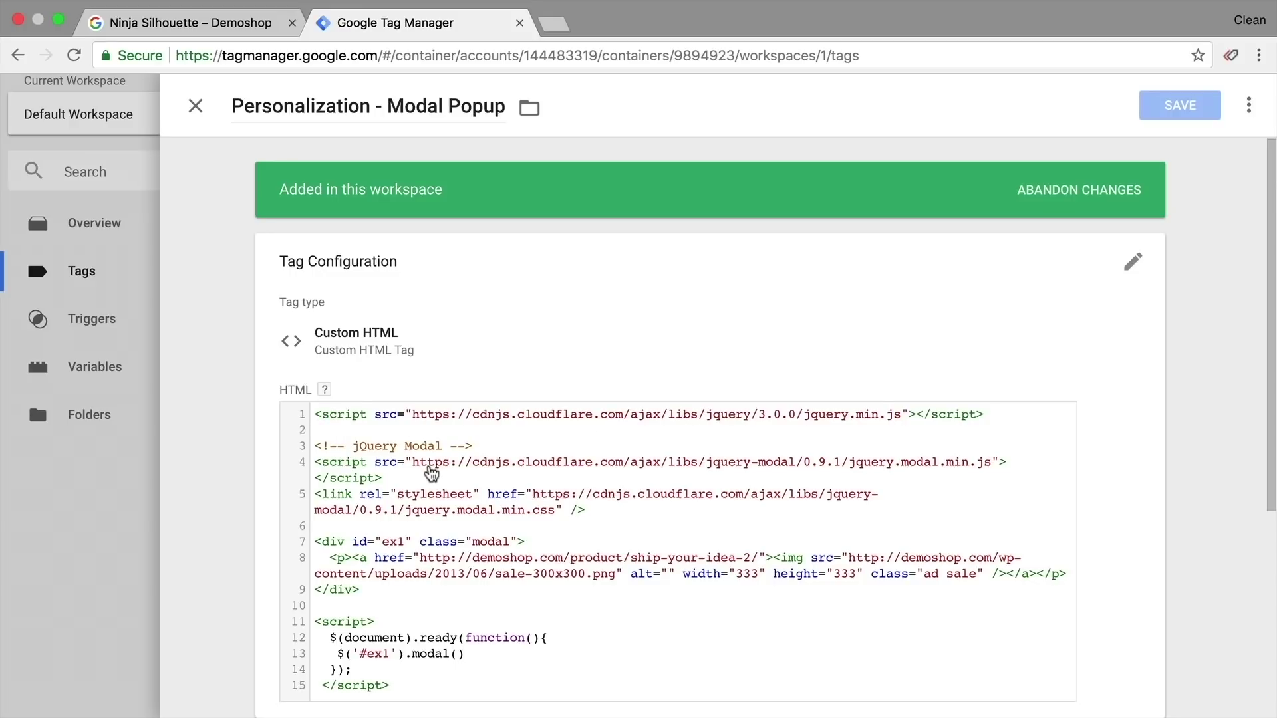
scroll(431, 475, down, 1)
mouse_move(775, 481)
mouse_down()
mouse_move(373, 497)
mouse_move(316, 466)
mouse_move(326, 439)
mouse_up()
click(362, 514)
scroll(362, 499, down, 2)
click(432, 396)
scroll(432, 395, down, 4)
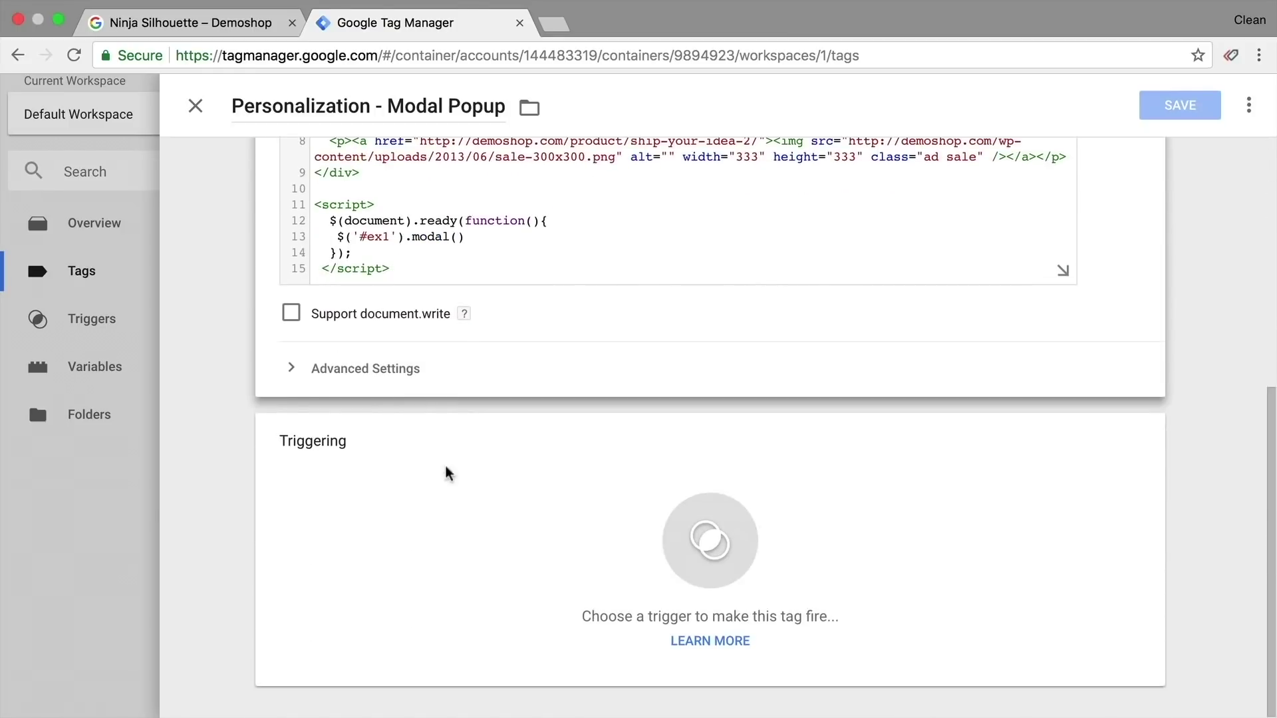
click(457, 513)
click(471, 278)
click(1180, 105)
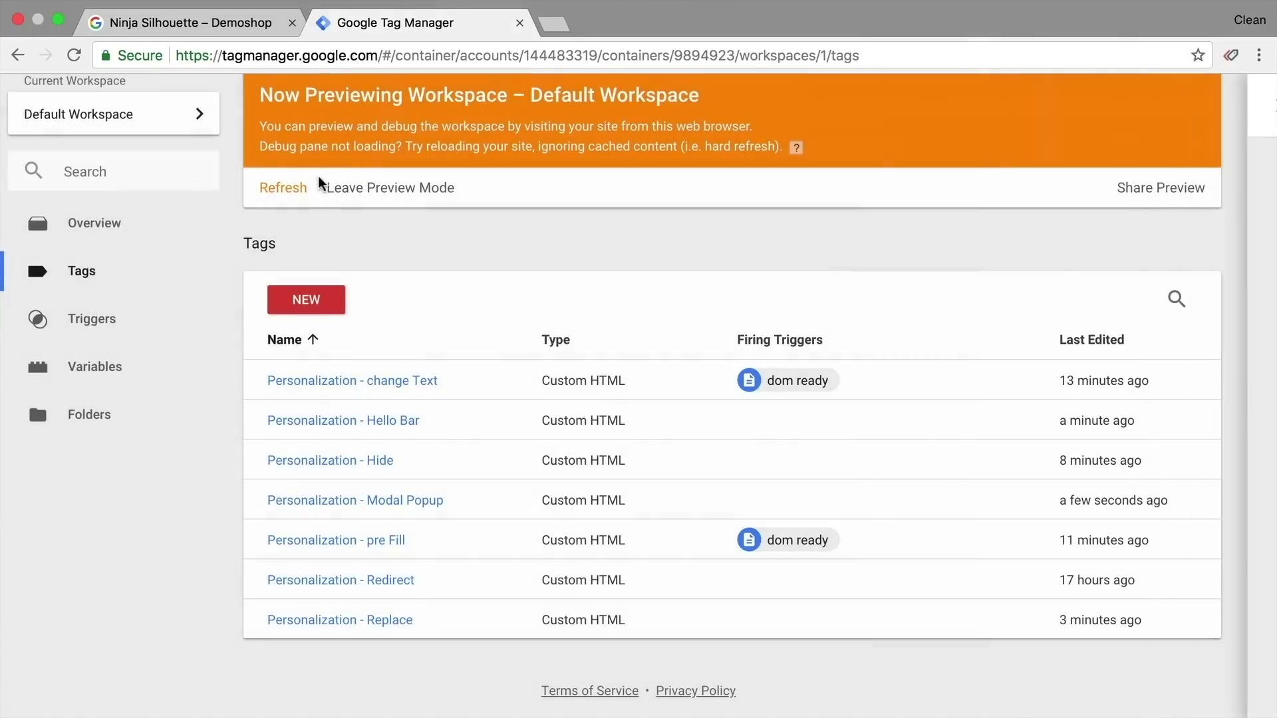
- Refresh the preview and reload the Demoshop product page
click(282, 187)
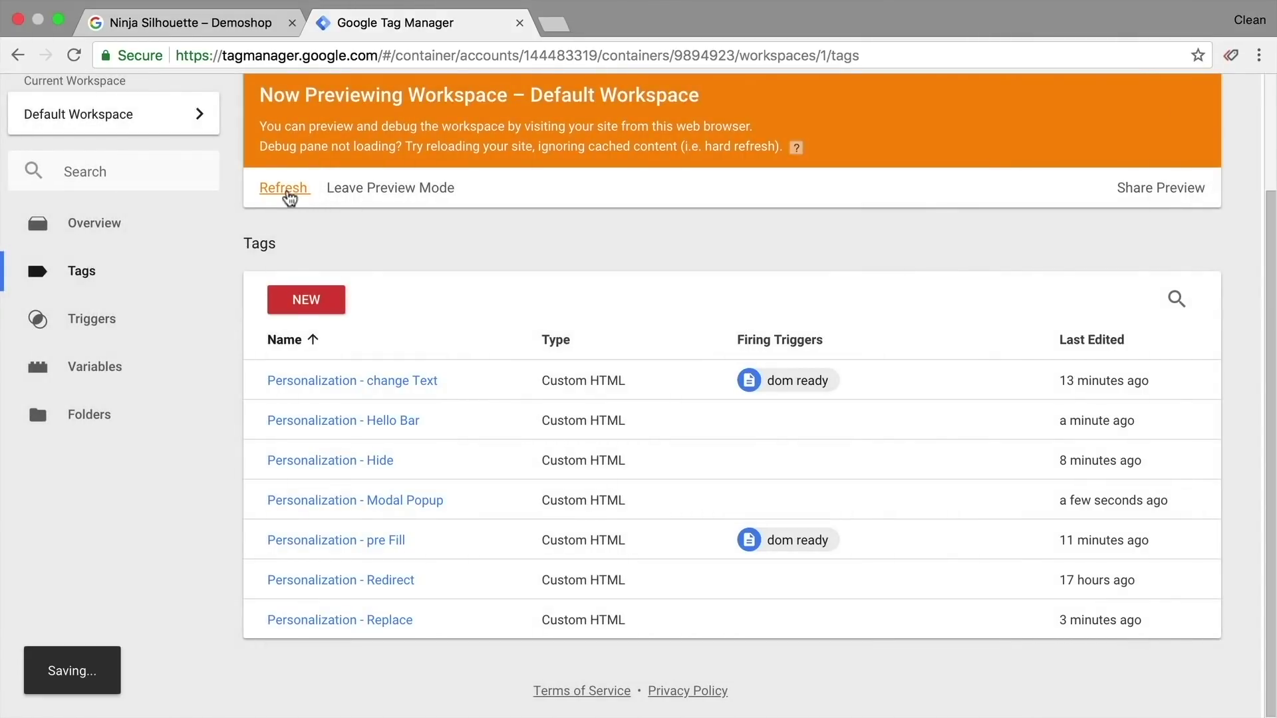
click(232, 28)
key(super+r)
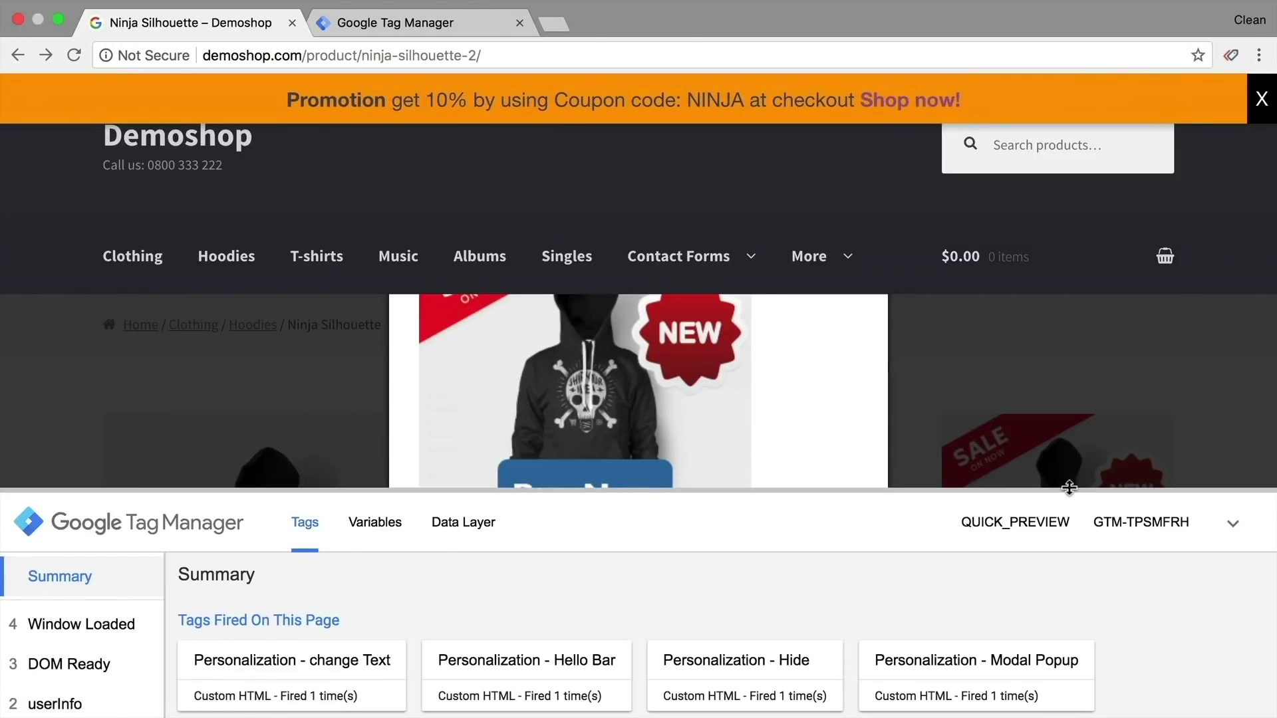
- Close the sale popup on the shop page and return to Tag Manager
drag(1084, 490, 1035, 713)
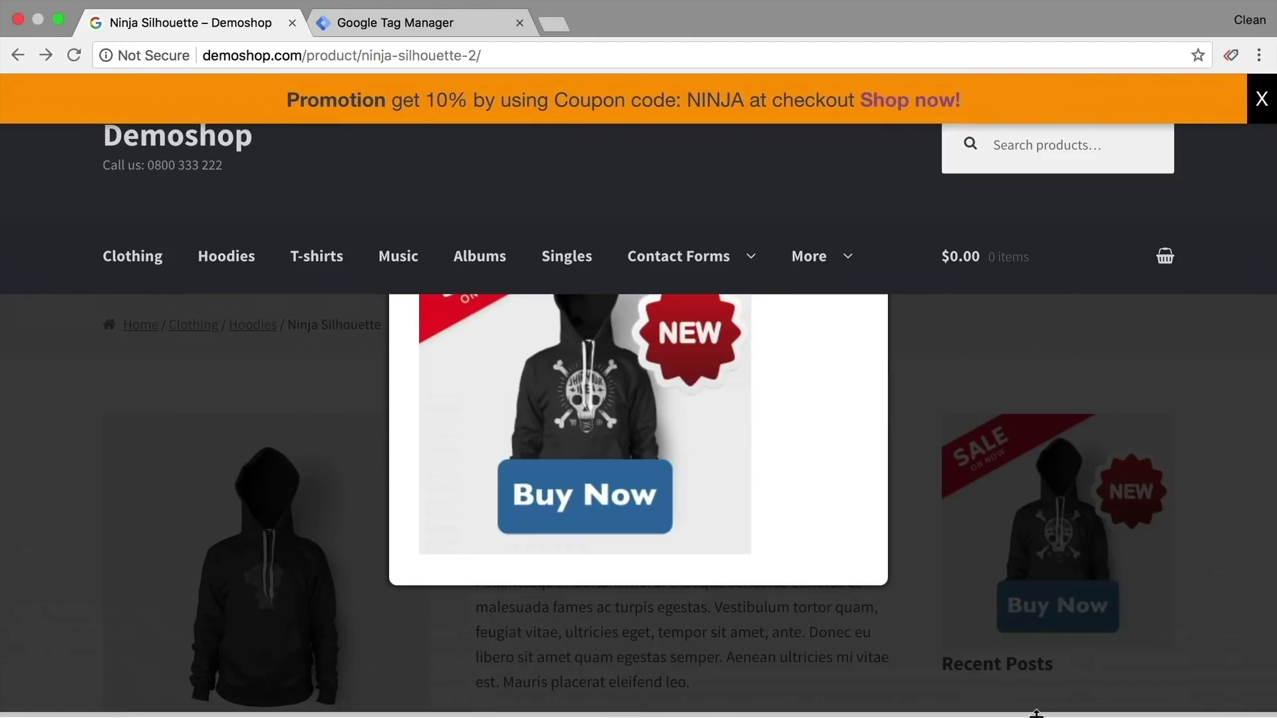
click(1010, 511)
scroll(921, 403, down, 5)
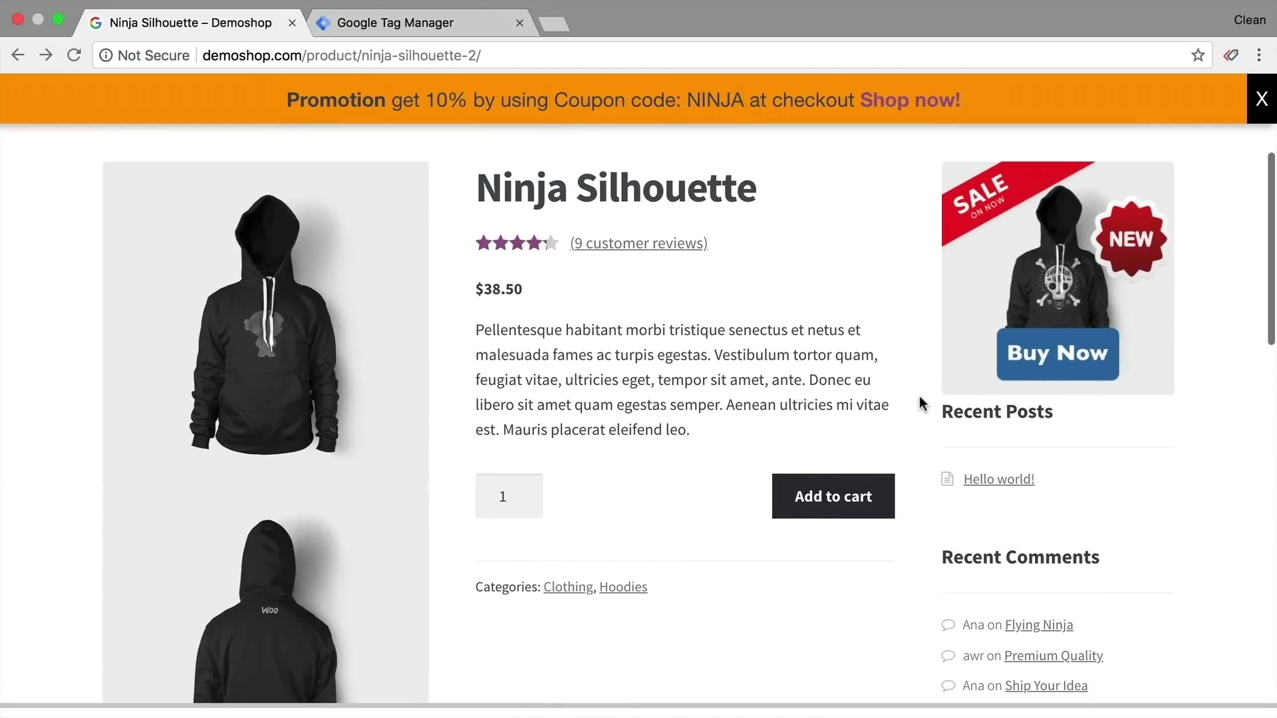
click(395, 22)
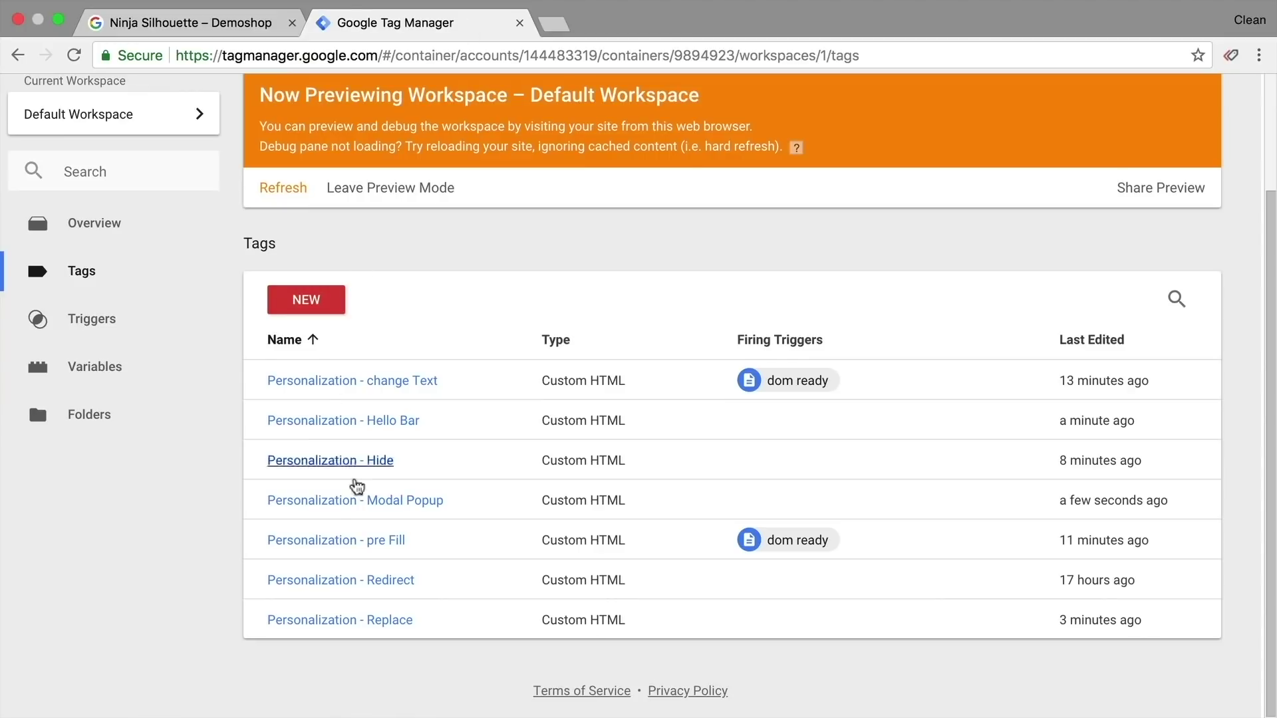
- Remove the Hello Bar tag's trigger, save it without triggers, and refresh the shop preview
click(364, 421)
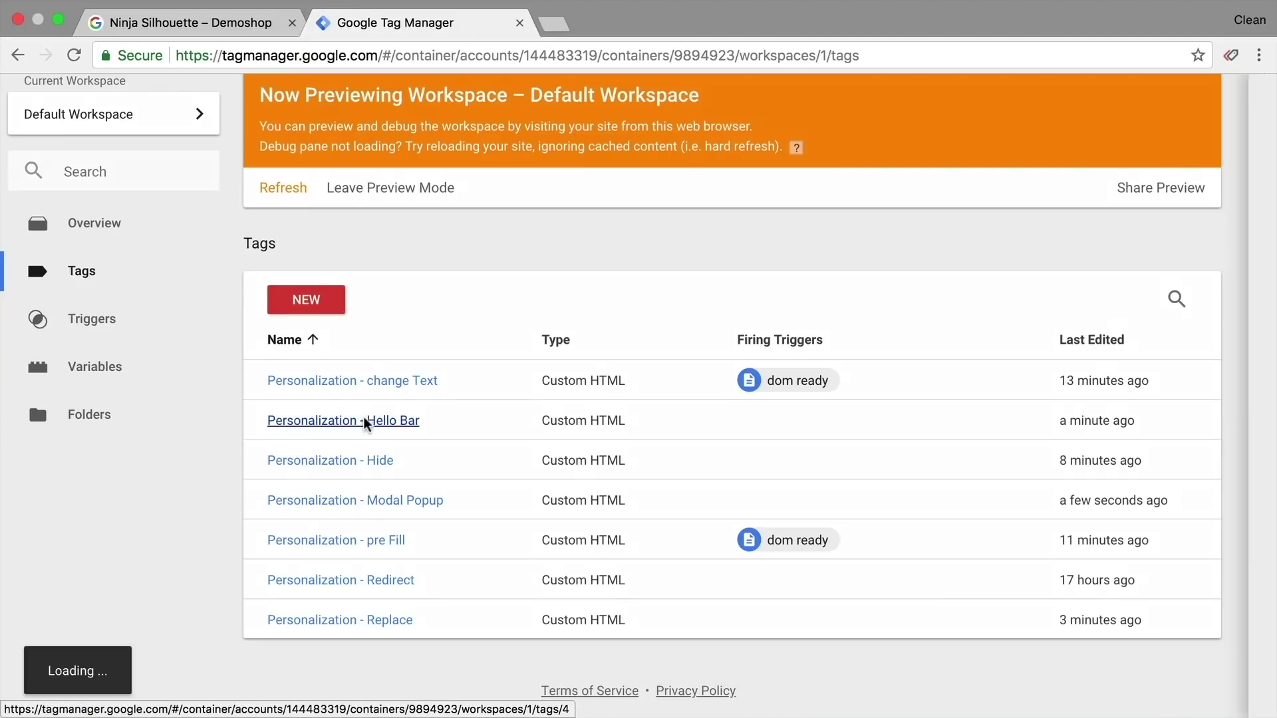
scroll(1008, 509, down, 10)
scroll(1173, 524, down, 1)
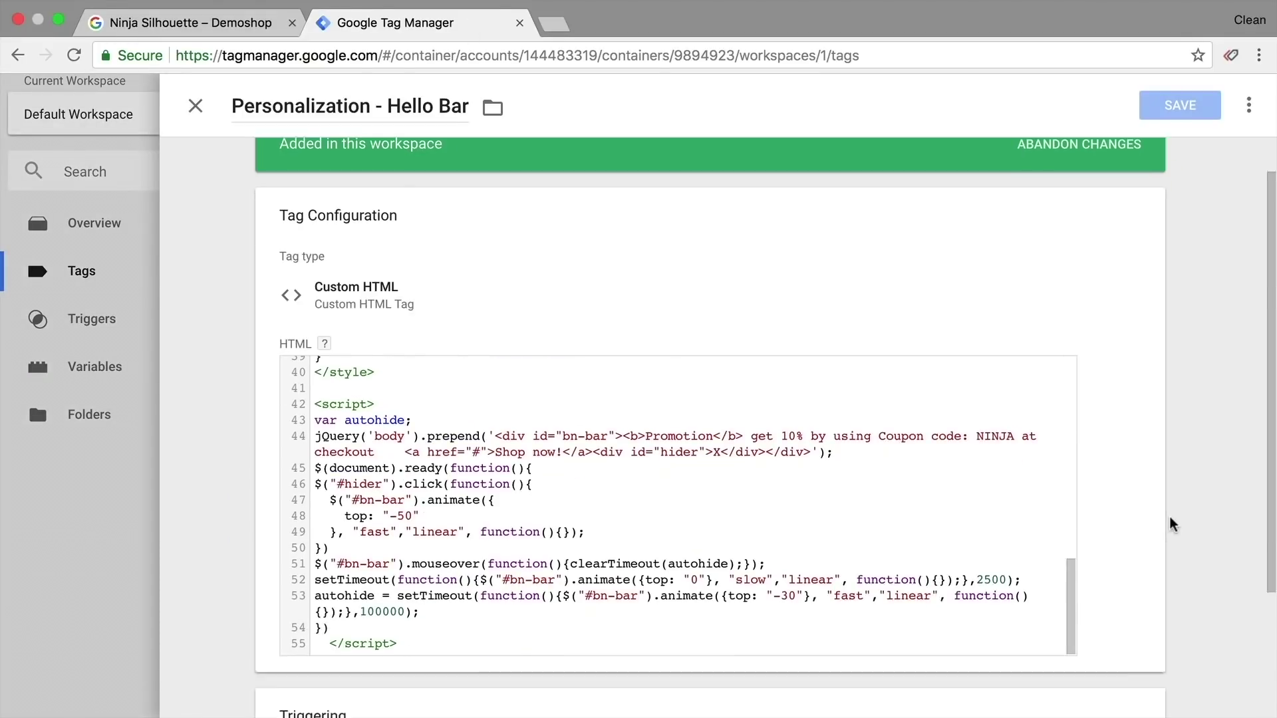
scroll(1173, 525, down, 5)
click(1132, 542)
click(1112, 598)
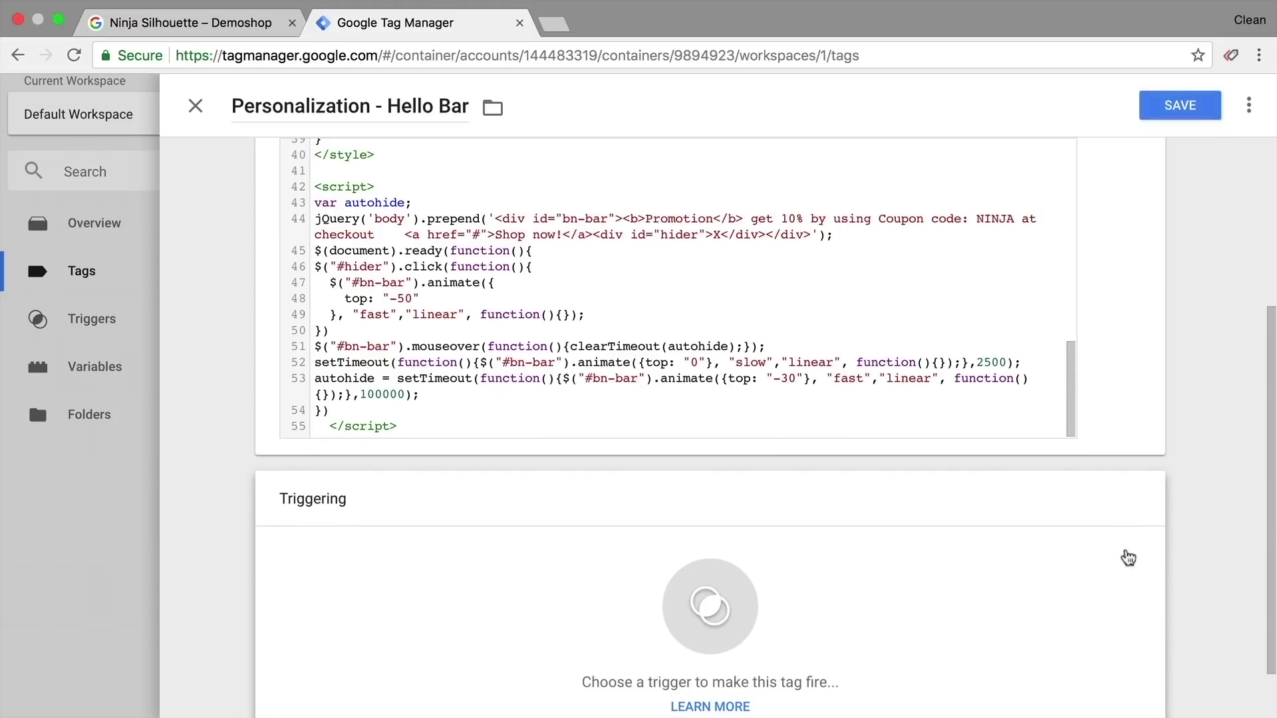
click(1180, 105)
click(644, 282)
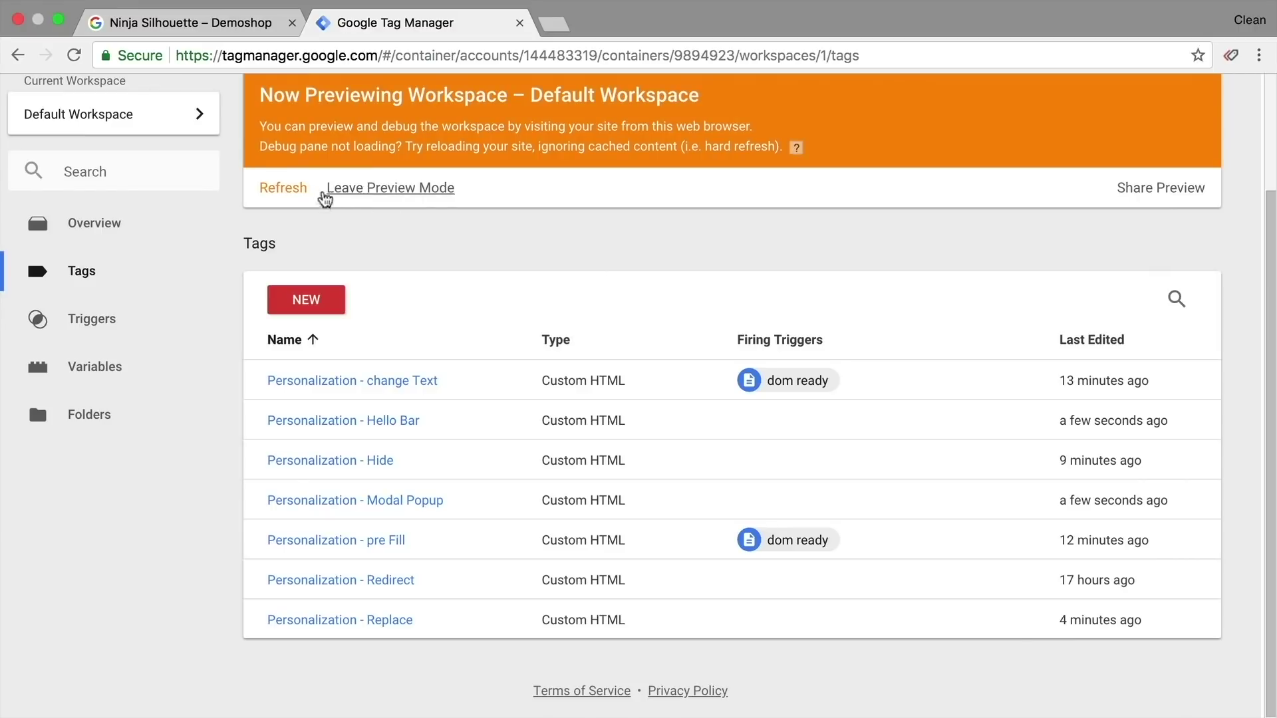
click(284, 187)
click(191, 23)
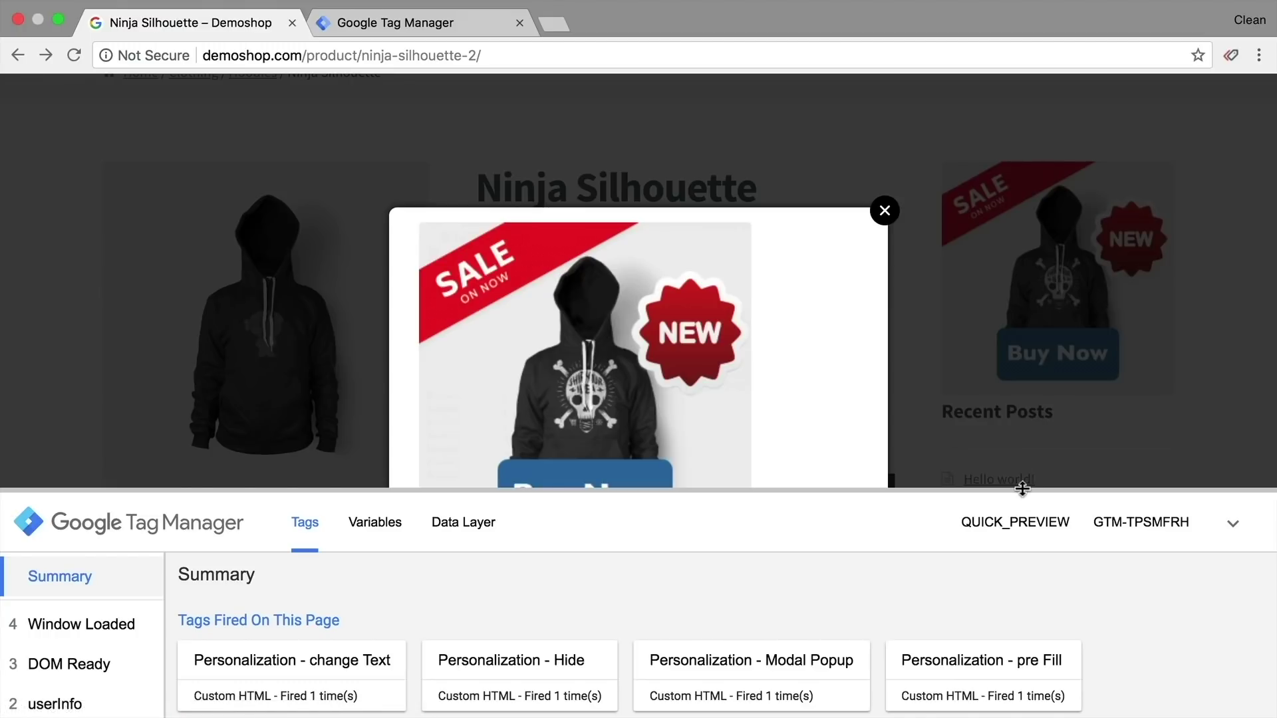
- Shrink the debug pane to see the sale popup with no hello bar
drag(1022, 489, 1019, 714)
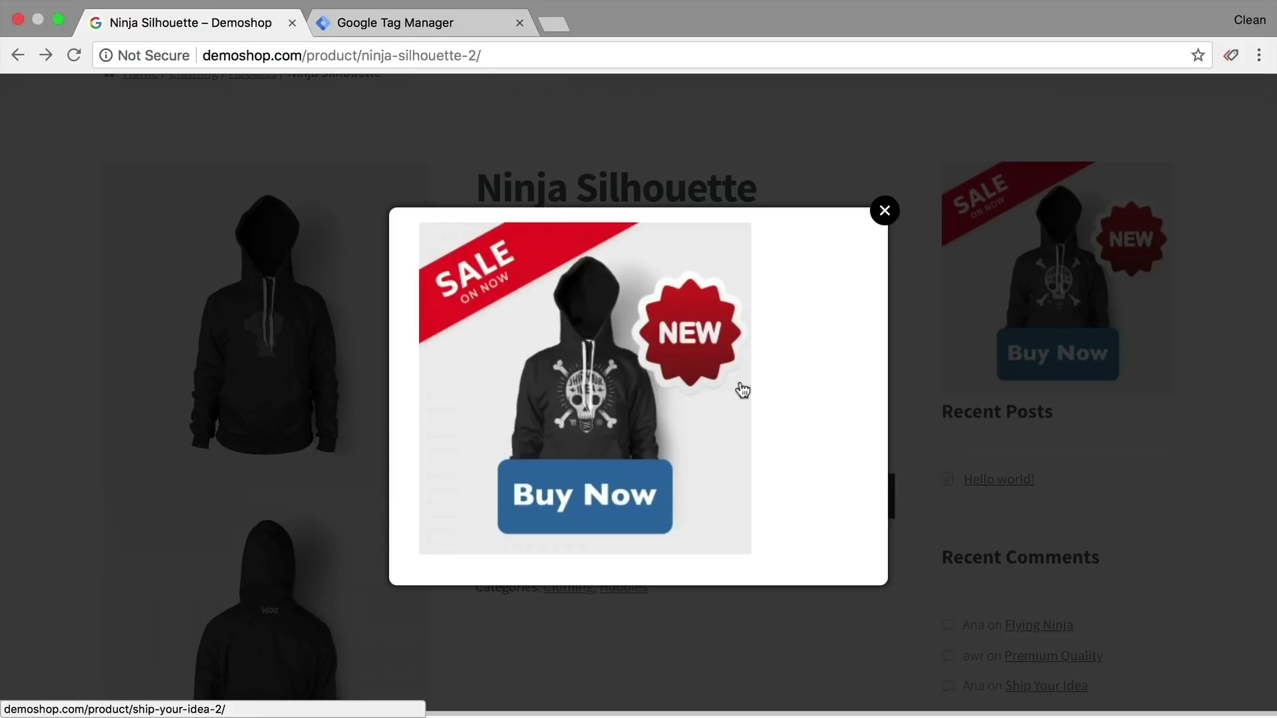
- Close the popup and inspect the userInfo data layer, marking lastSource 'email'
click(884, 210)
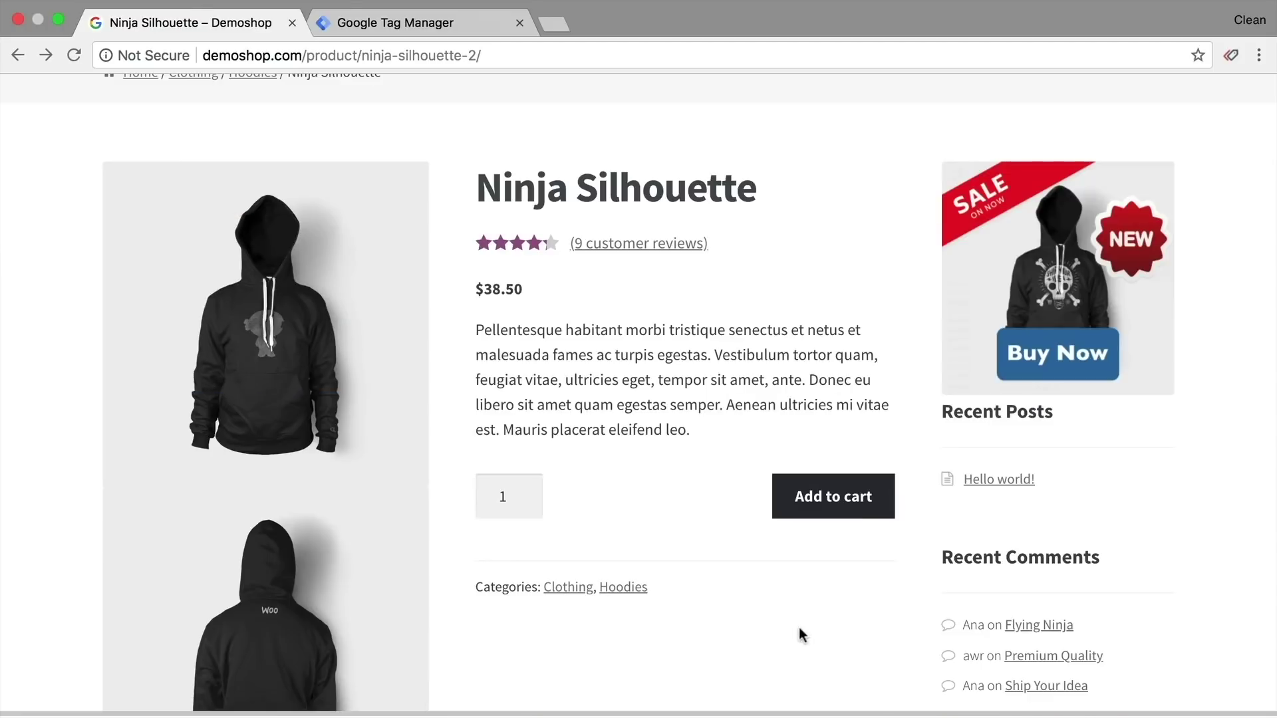
drag(787, 712, 793, 519)
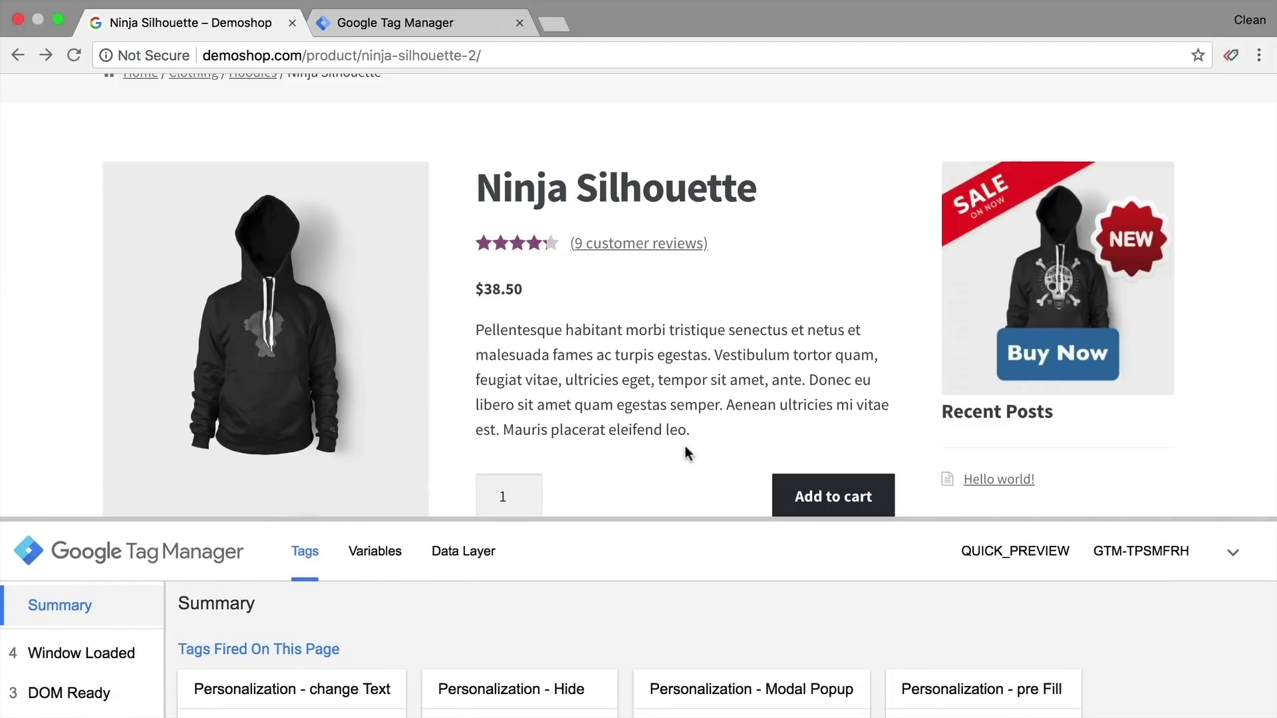
click(463, 551)
drag(576, 520, 614, 312)
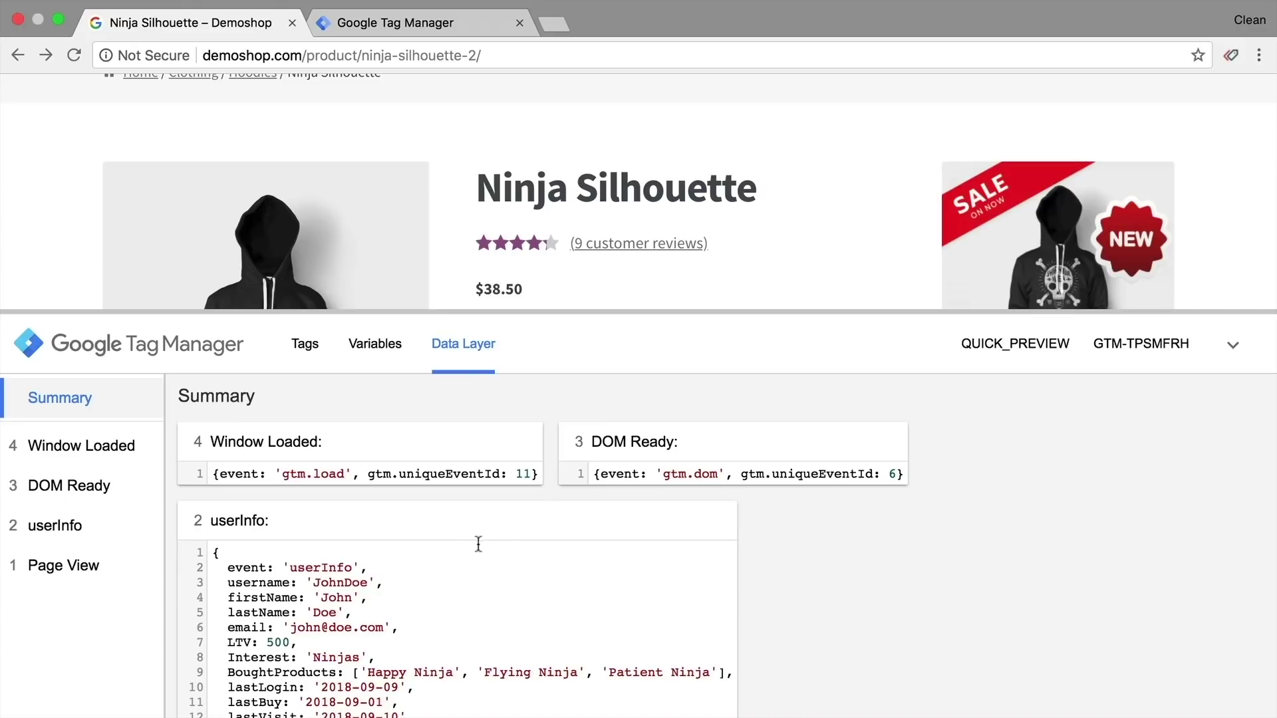
scroll(480, 544, down, 5)
double_click(339, 618)
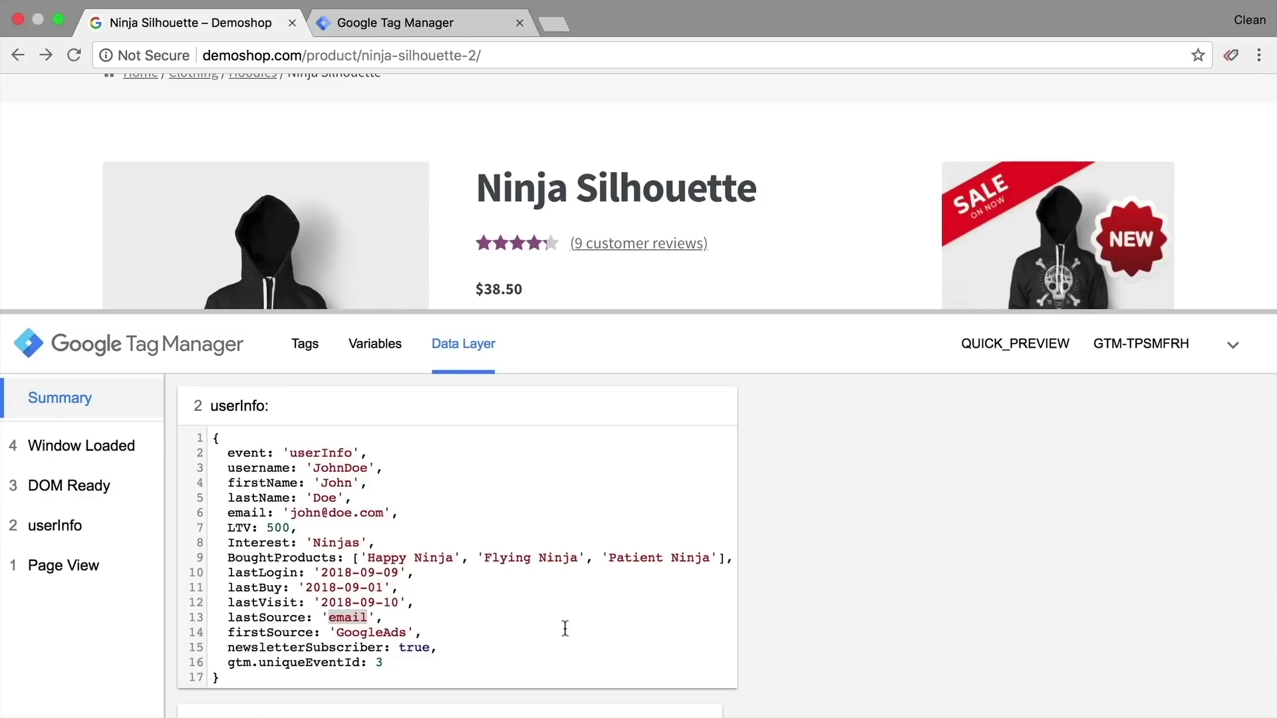
click(352, 26)
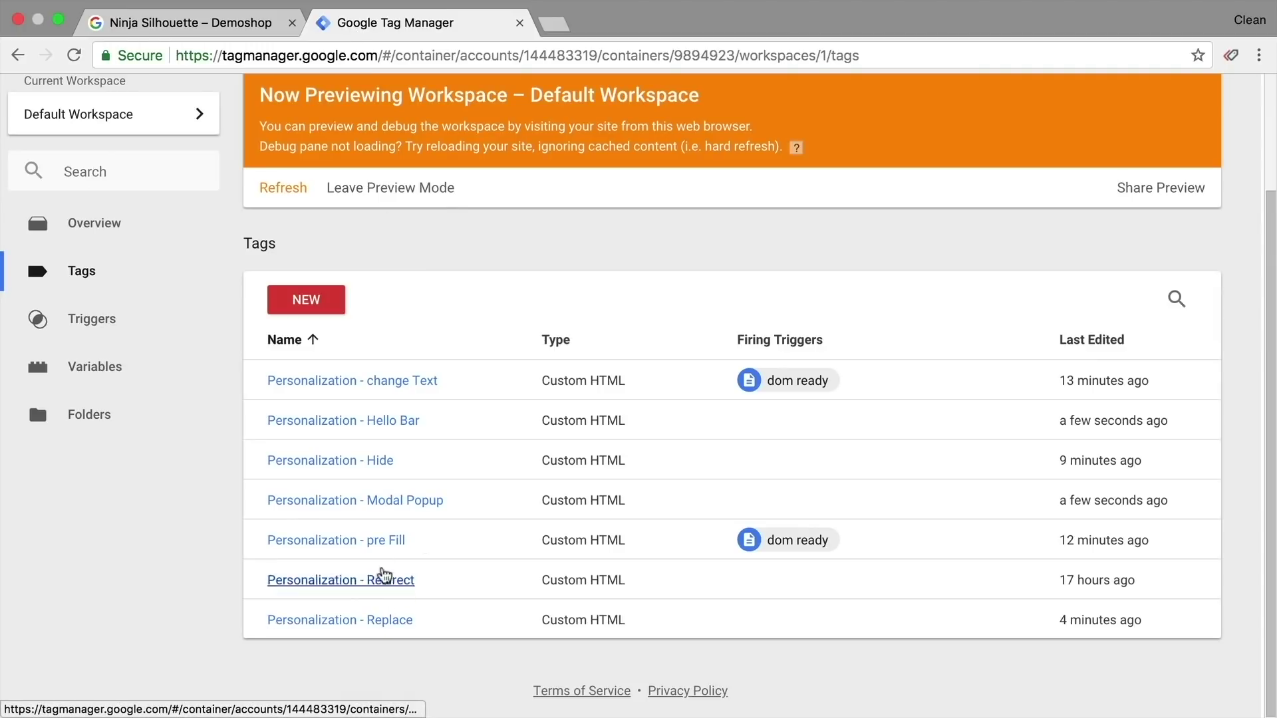
click(350, 580)
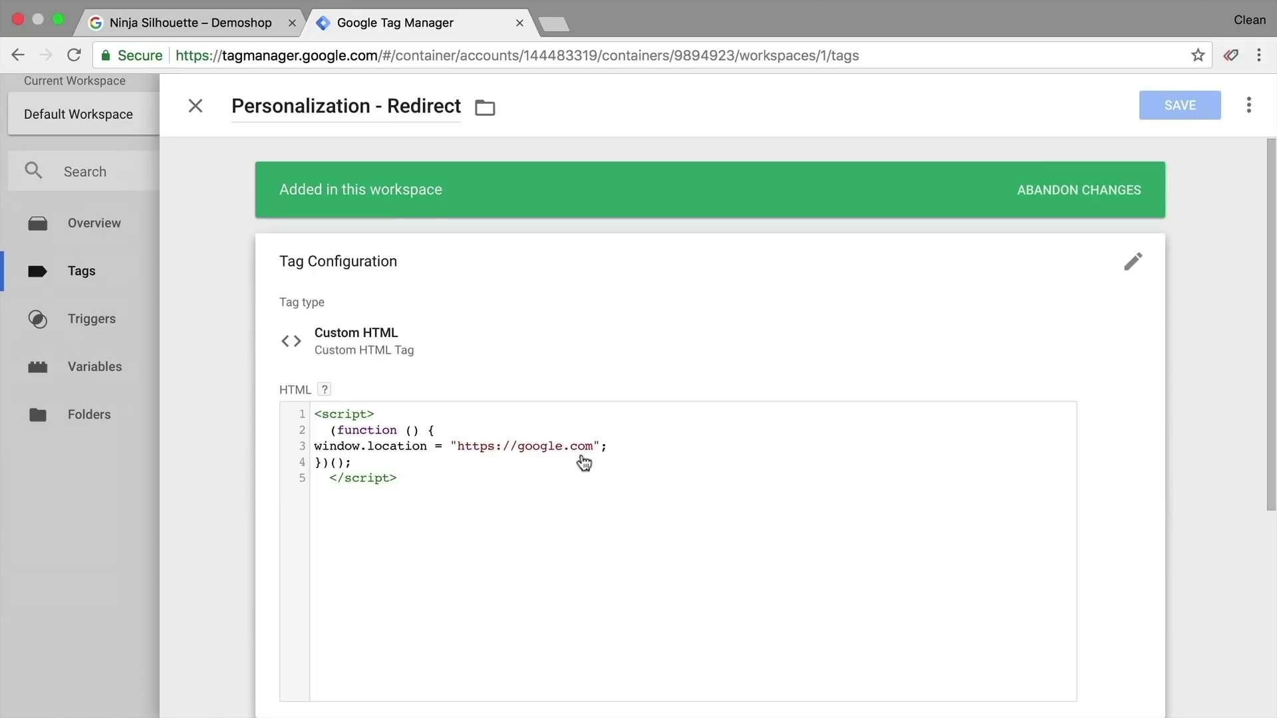
scroll(588, 458, down, 2)
click(593, 248)
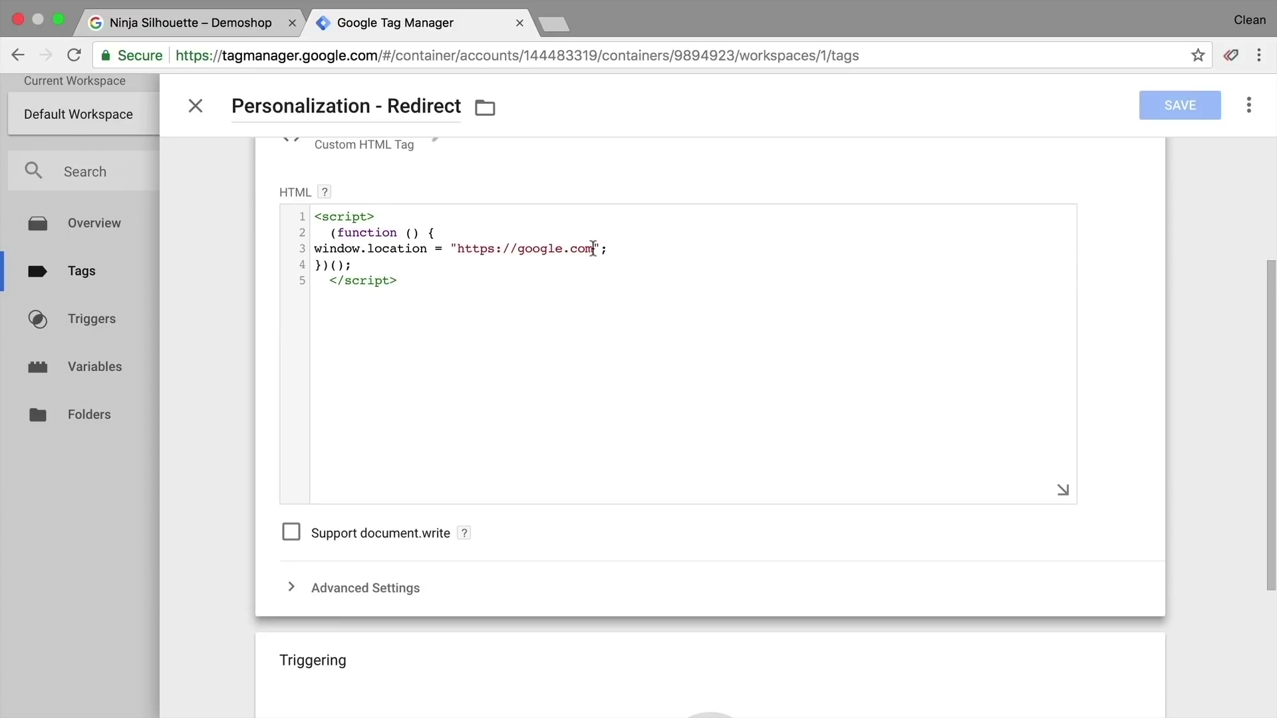
key(shift+Home)
key(shift+ctrl+Right)
key(shift+ctrl+Right)
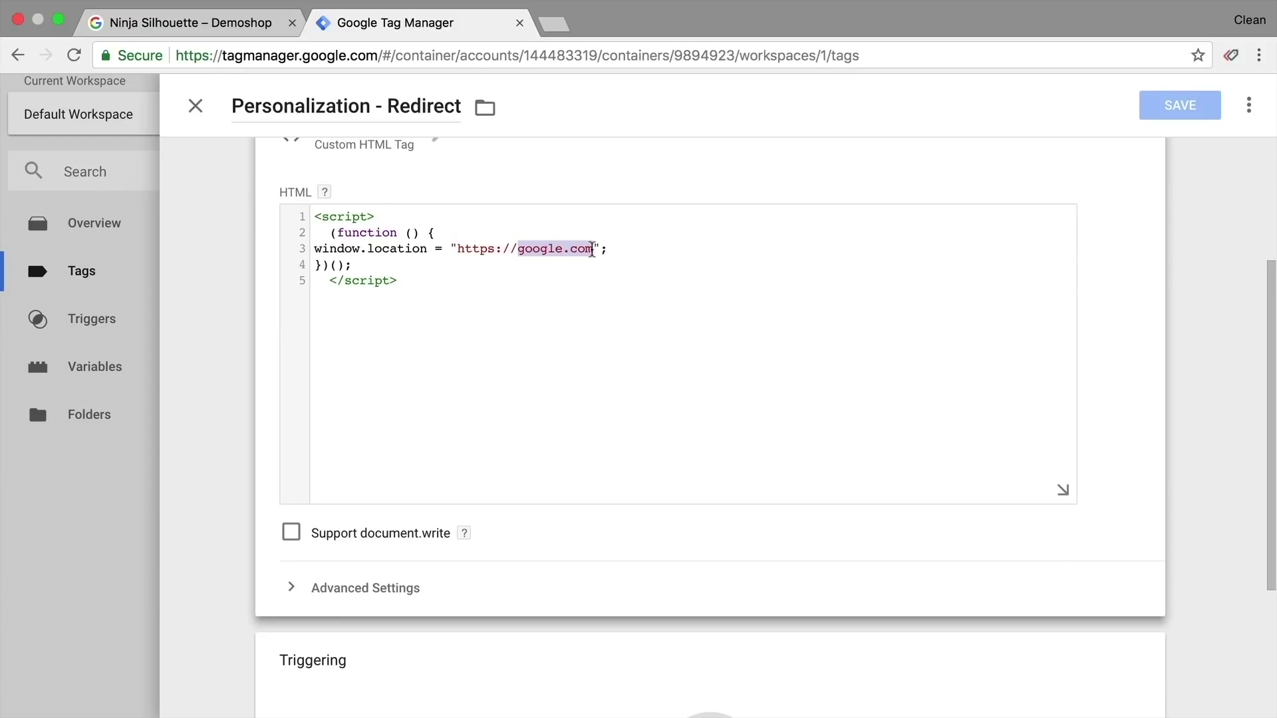
text(demoshop.c)
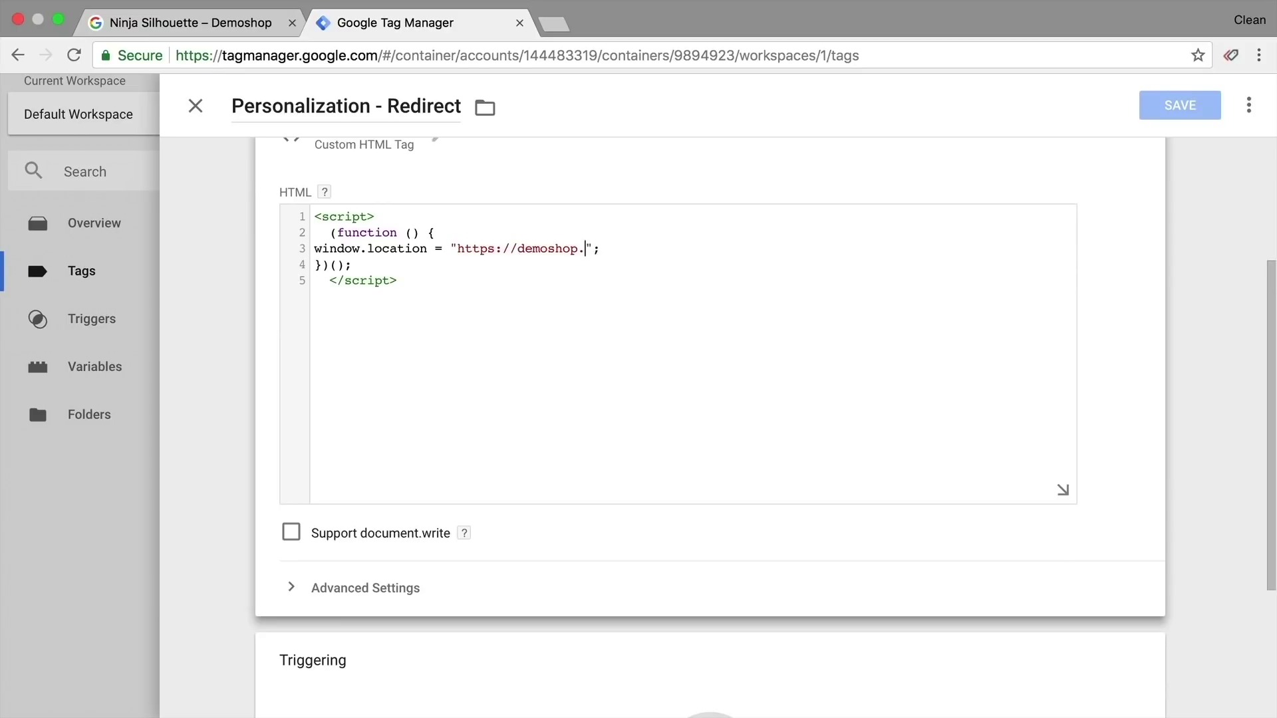
text(om)
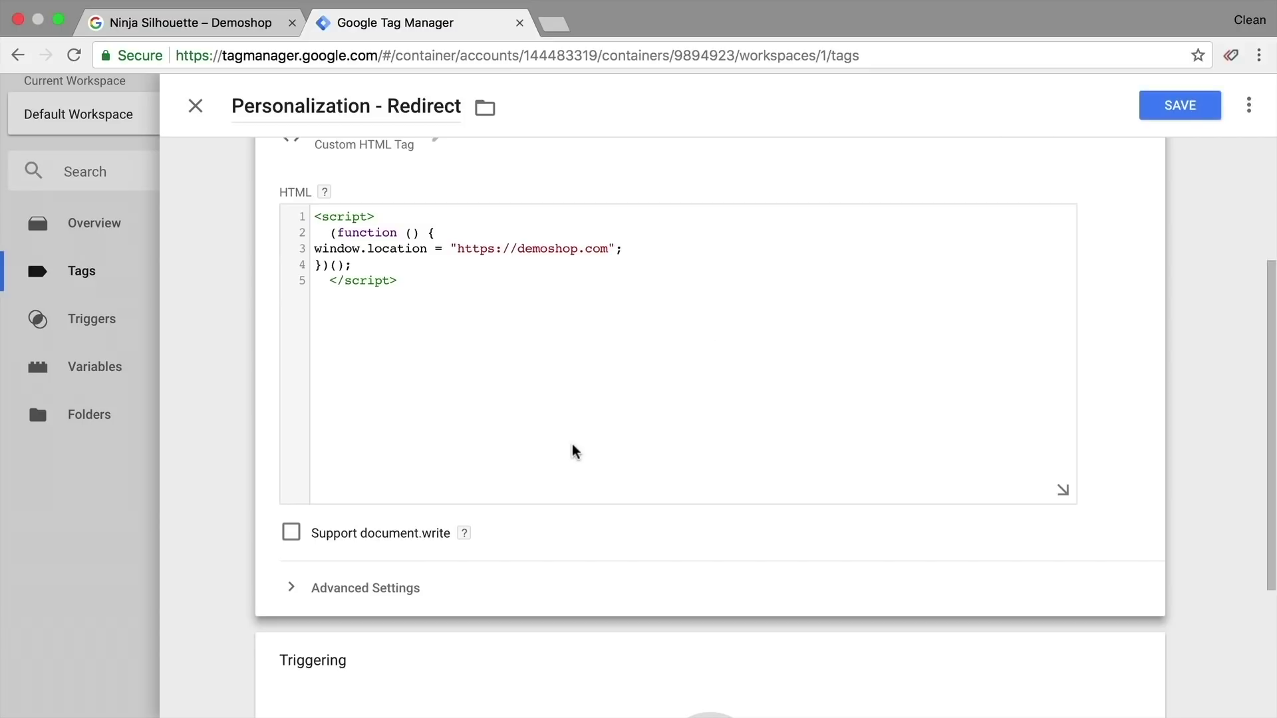
scroll(573, 453, down, 5)
click(552, 567)
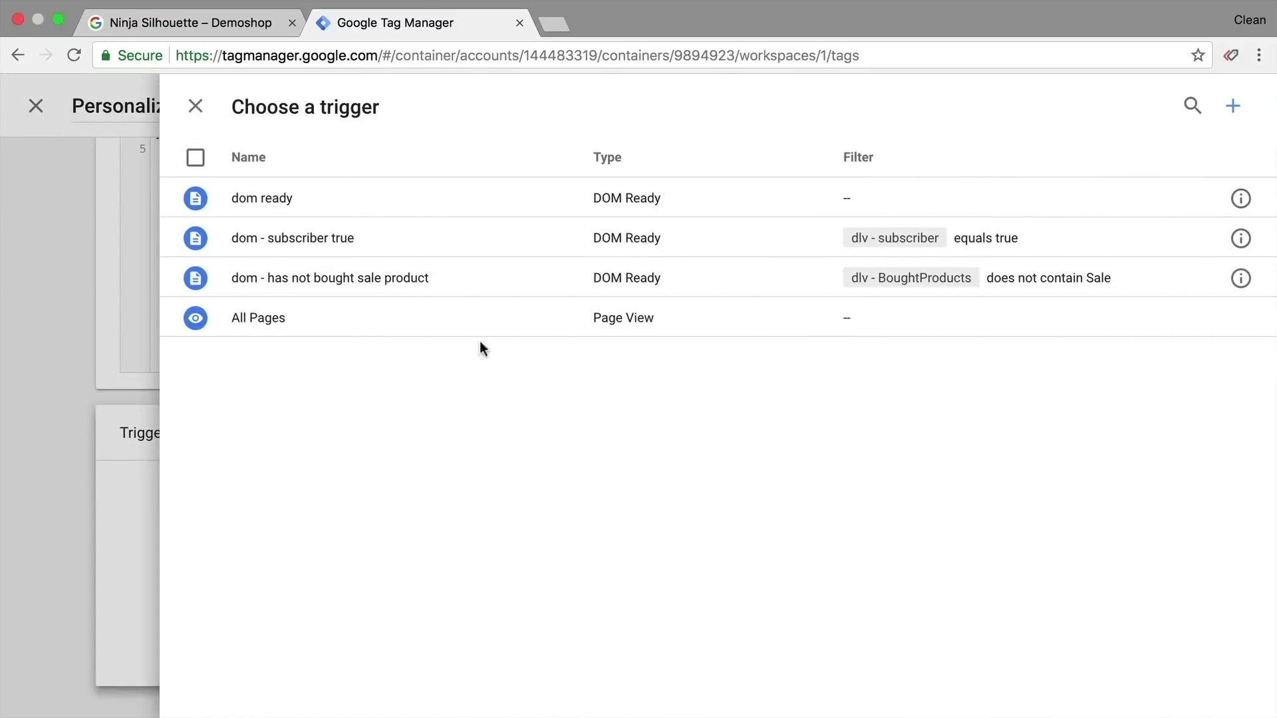
- Start a new Custom Event trigger, checking Demoshop's userInfo values along the way
click(1238, 107)
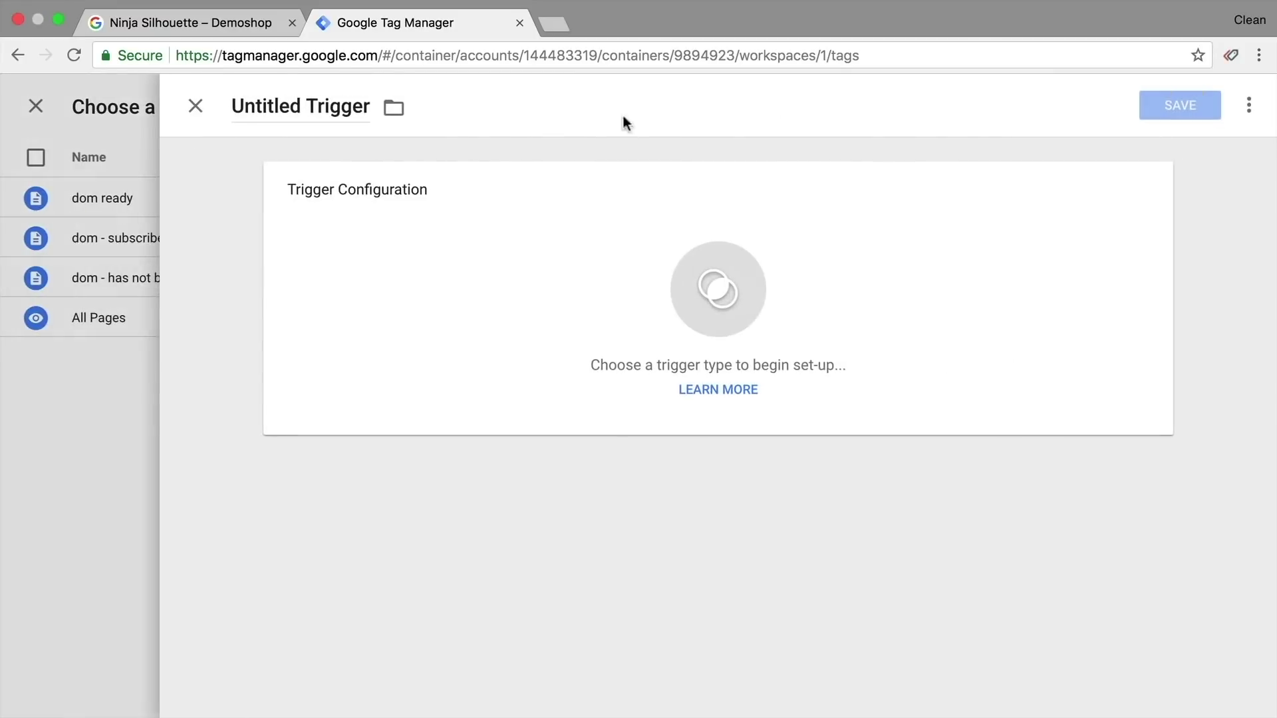
triple_click(290, 104)
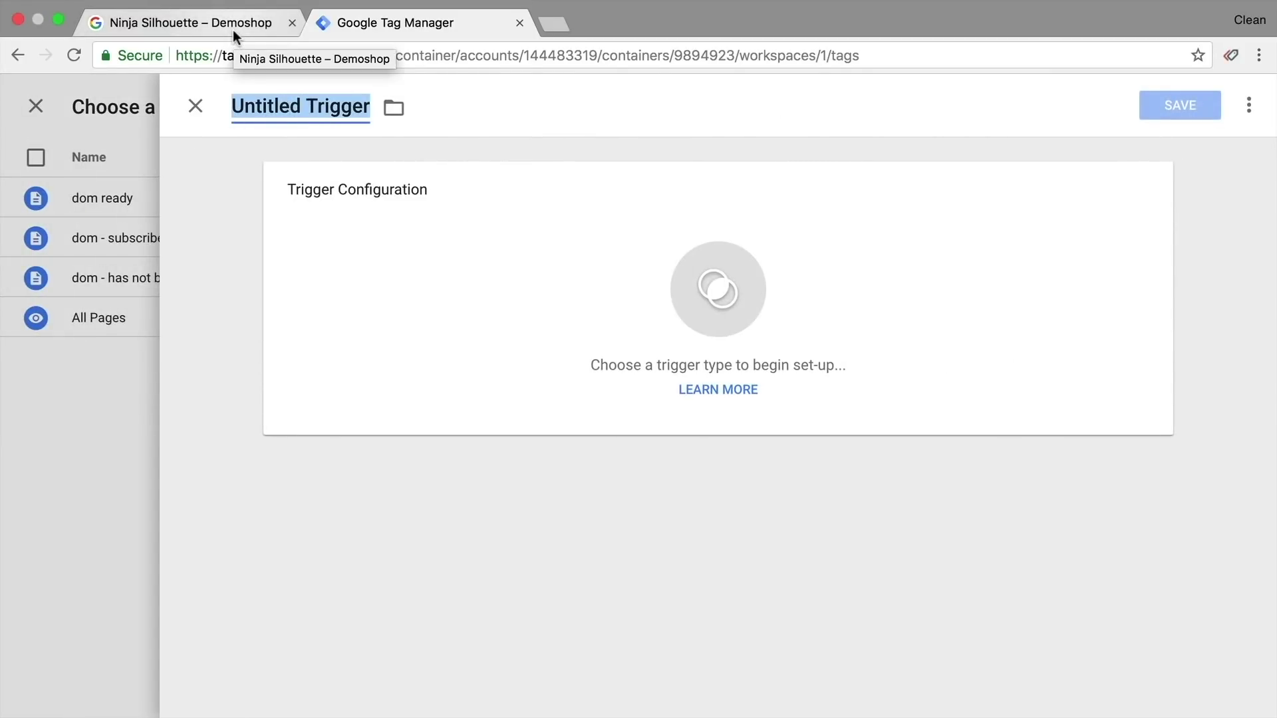
click(190, 22)
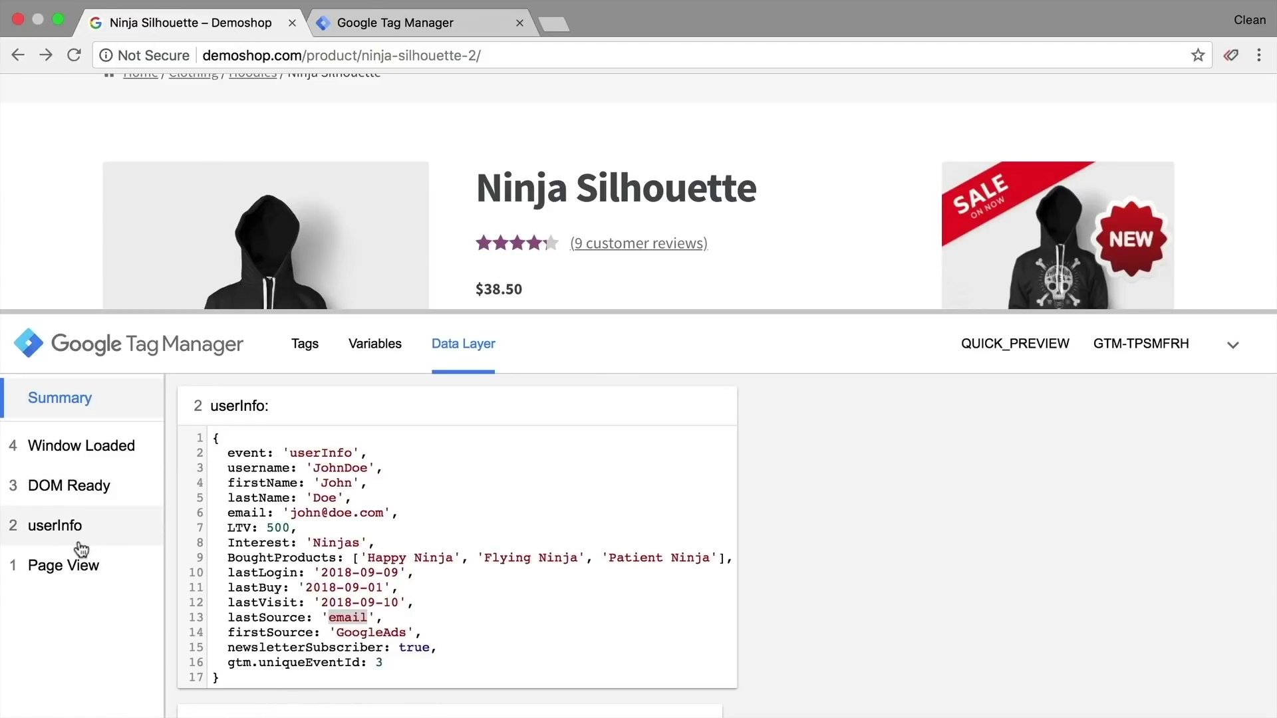
click(396, 22)
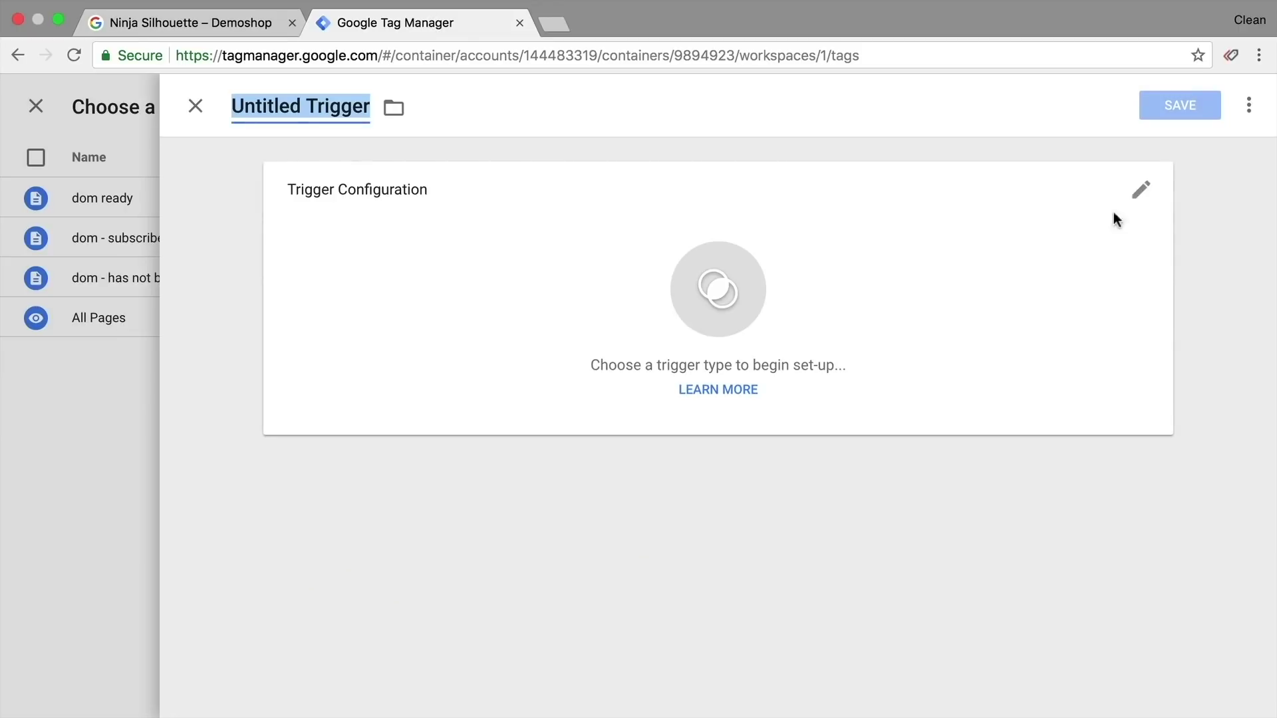
click(831, 333)
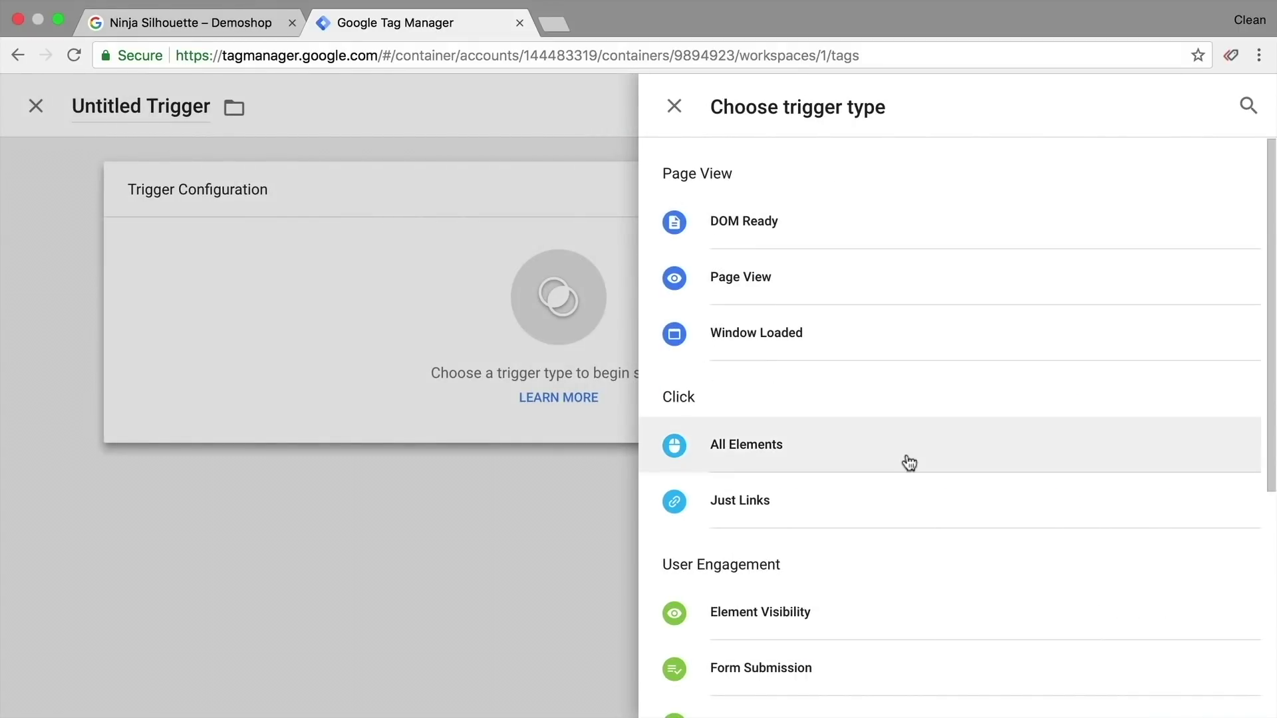
scroll(906, 454, down, 5)
click(824, 521)
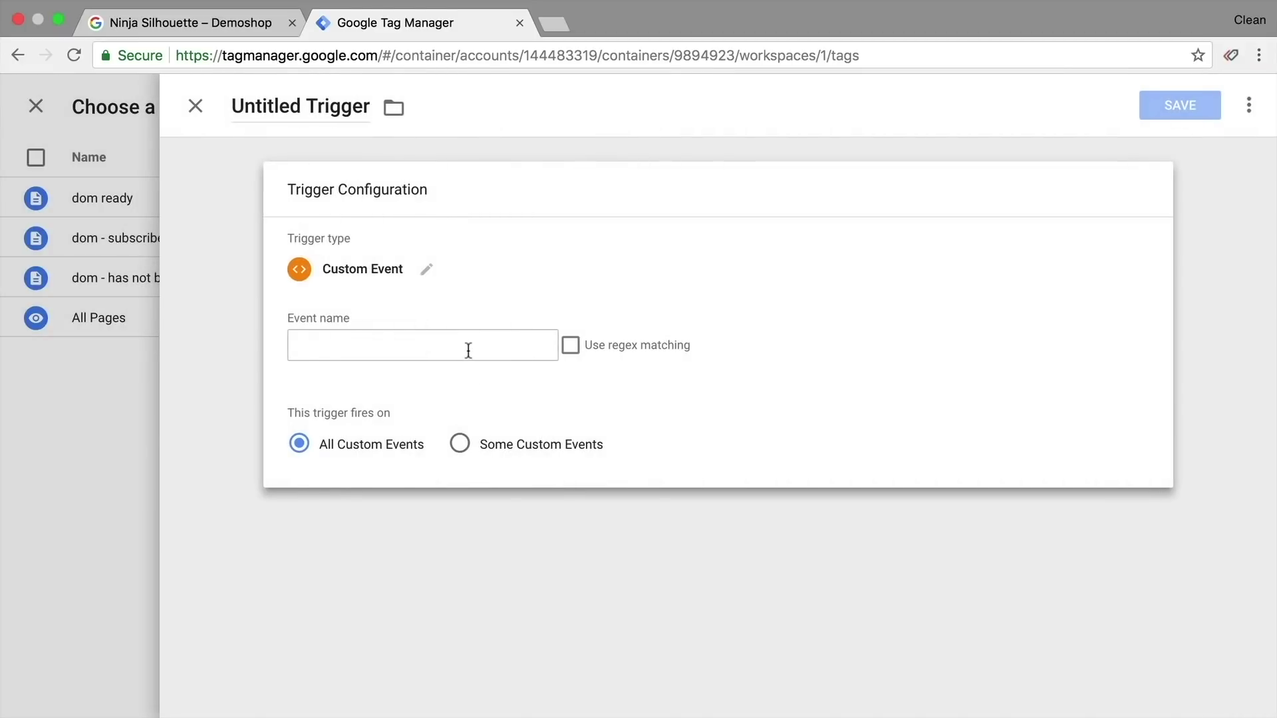
- Set event name userInfo, firing on Some Custom Events conditioned on dlv - lastSource
click(422, 344)
text(userInfo)
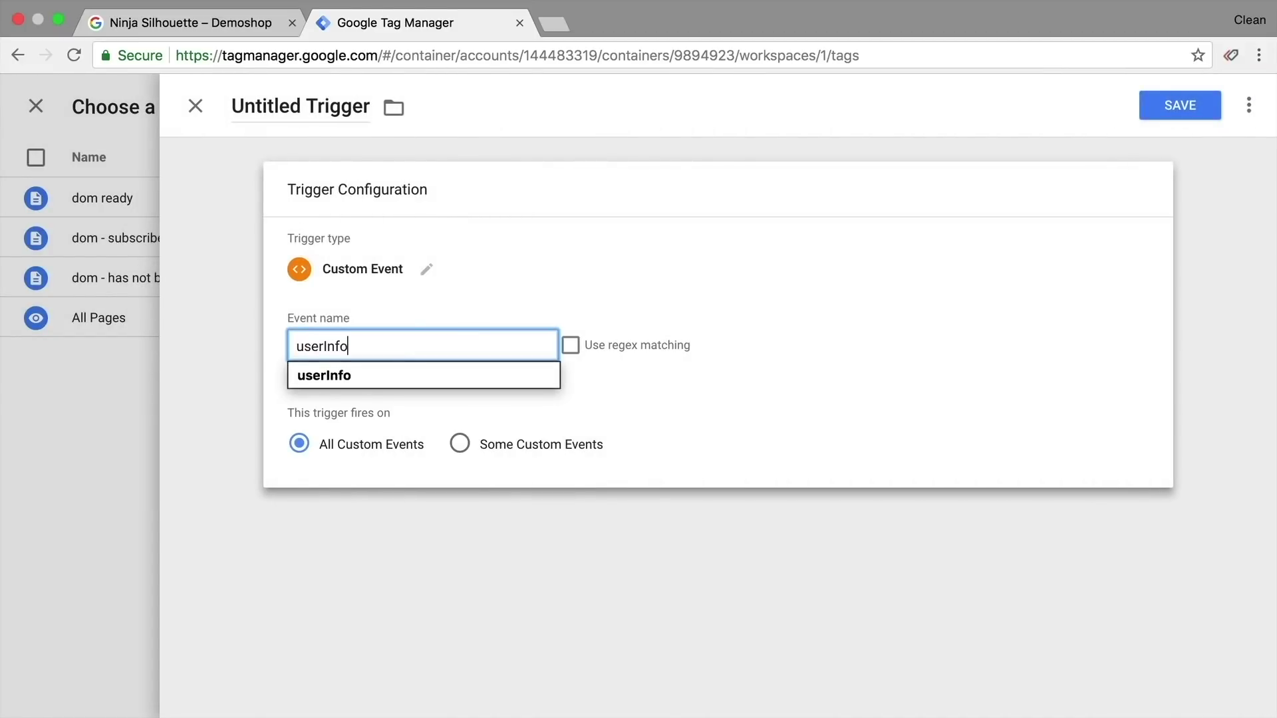
click(519, 444)
click(451, 520)
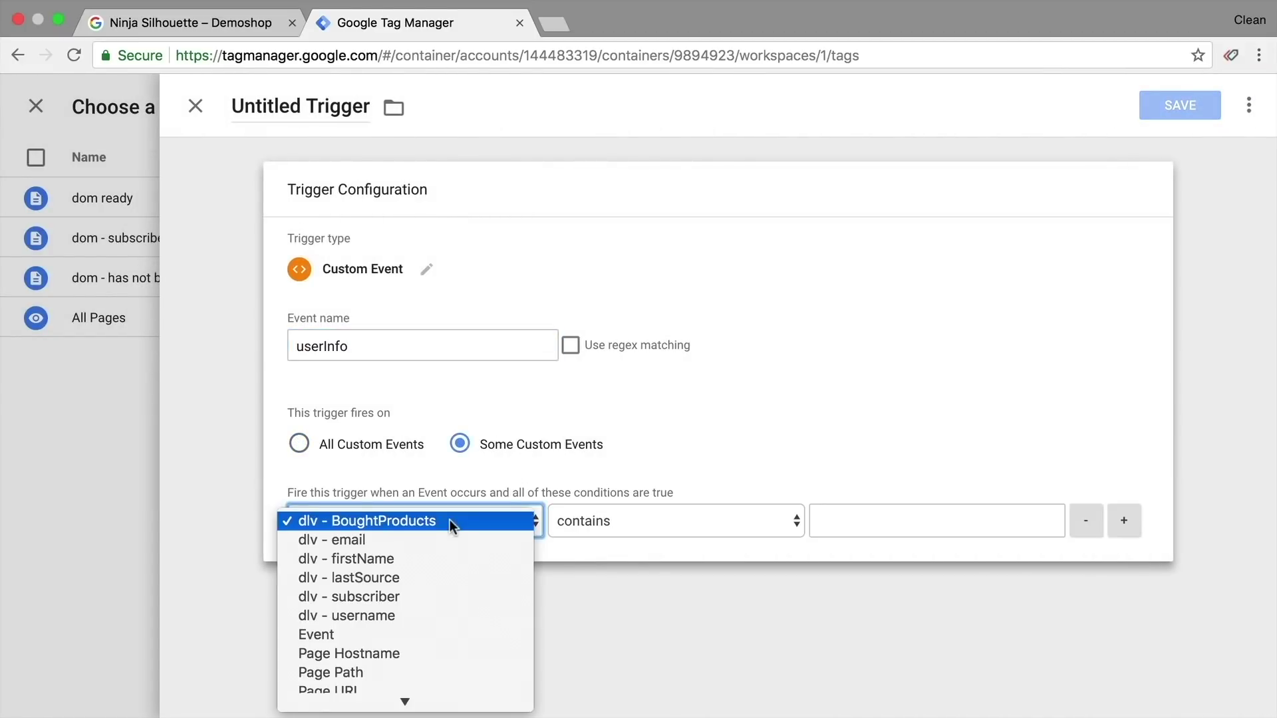
scroll(405, 699, down, 2)
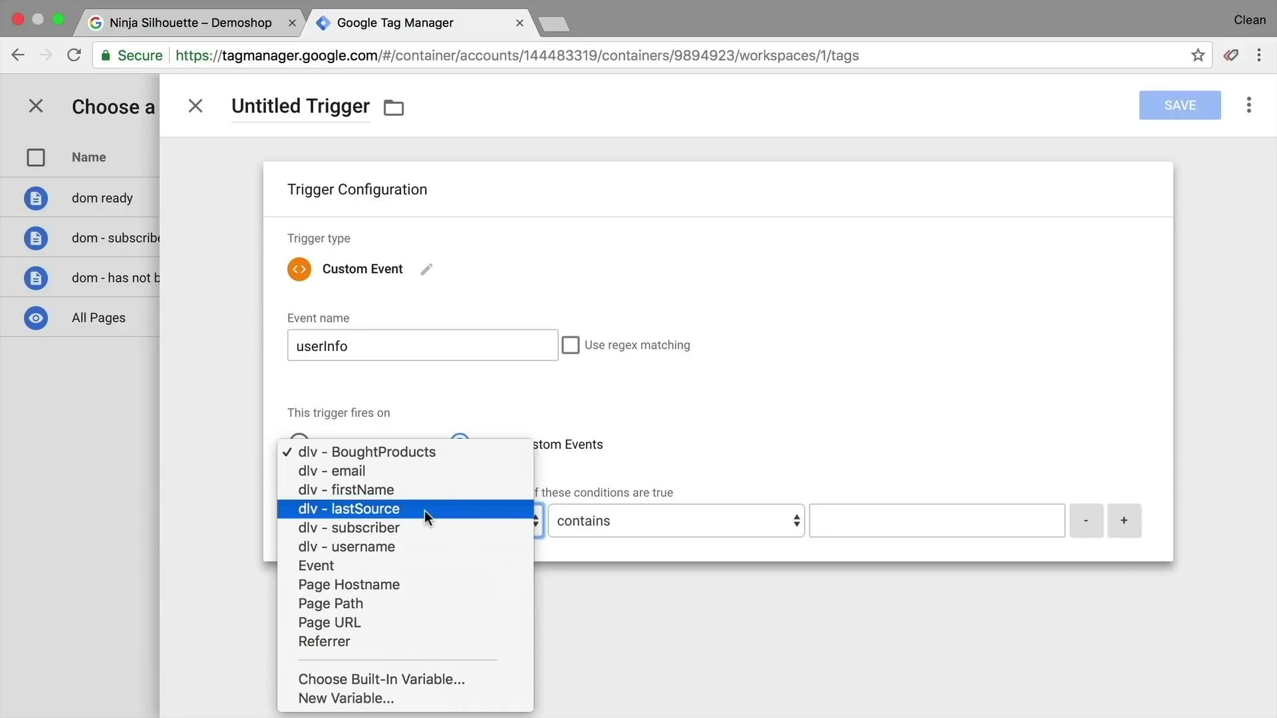
click(424, 510)
click(190, 22)
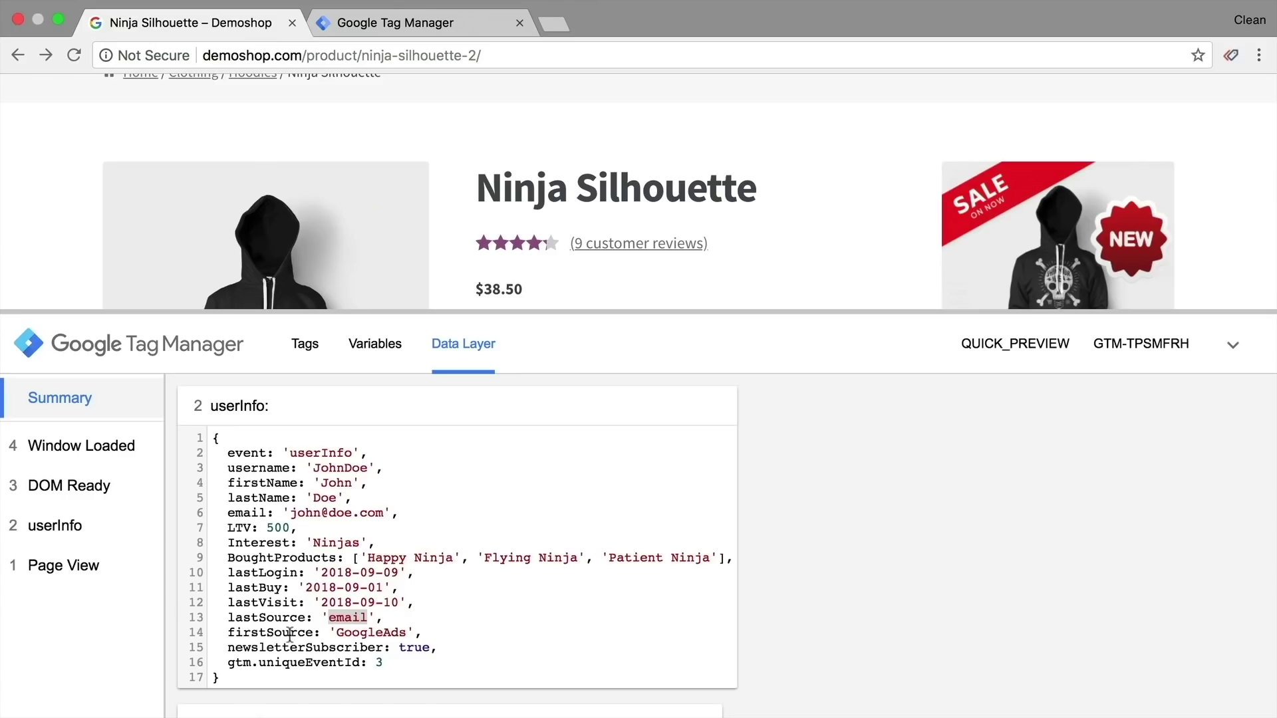
click(460, 46)
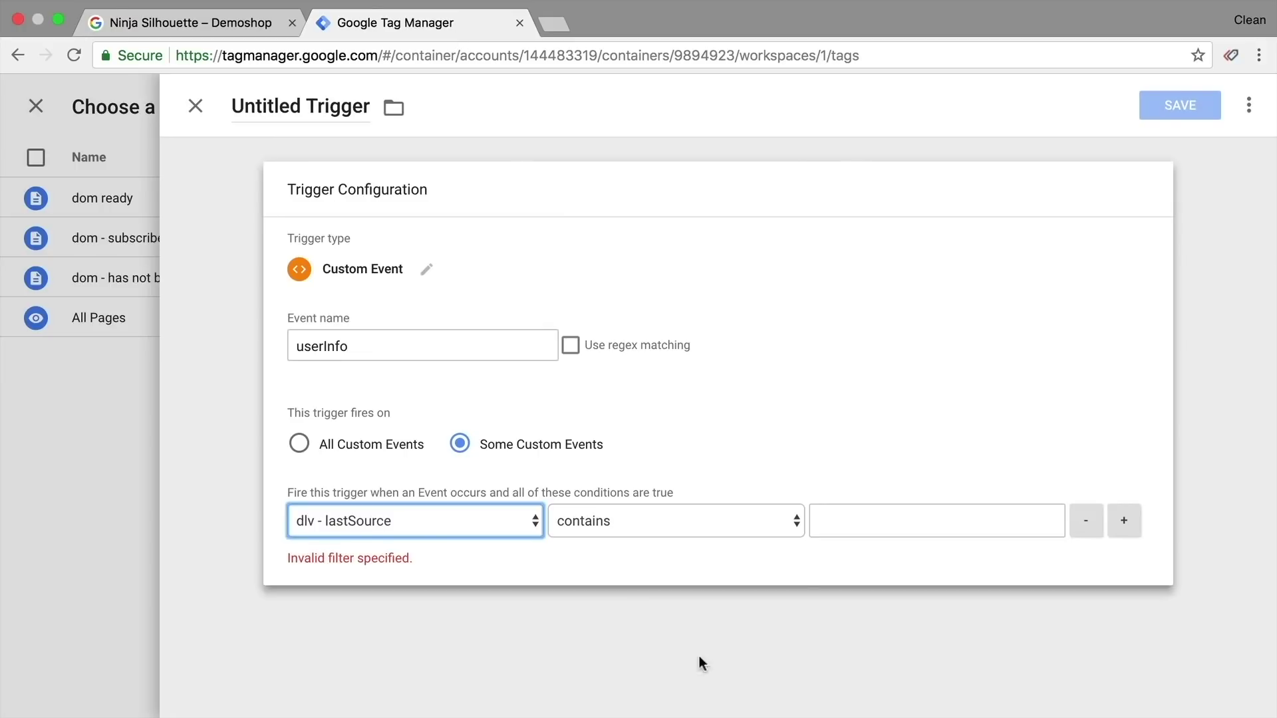
- Make the condition equal 'email' and save the trigger as 'c - lastSource email'
click(911, 520)
text(email)
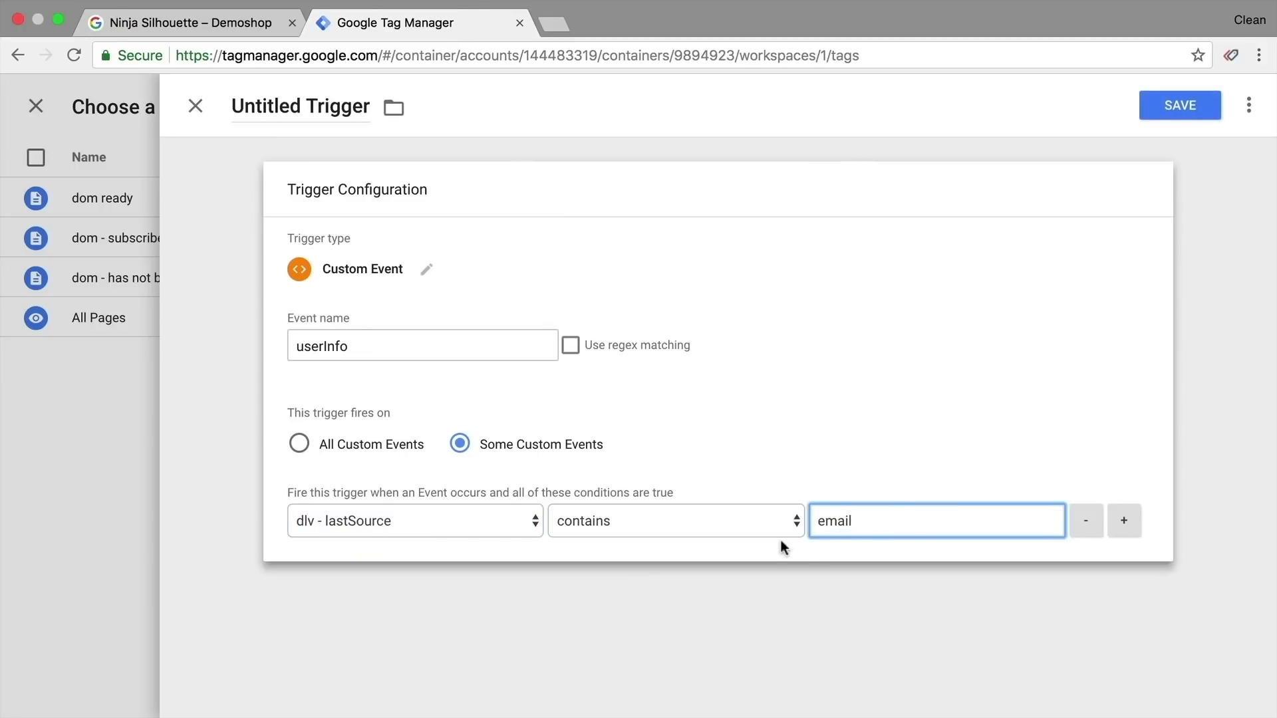
click(724, 520)
click(713, 500)
click(1167, 106)
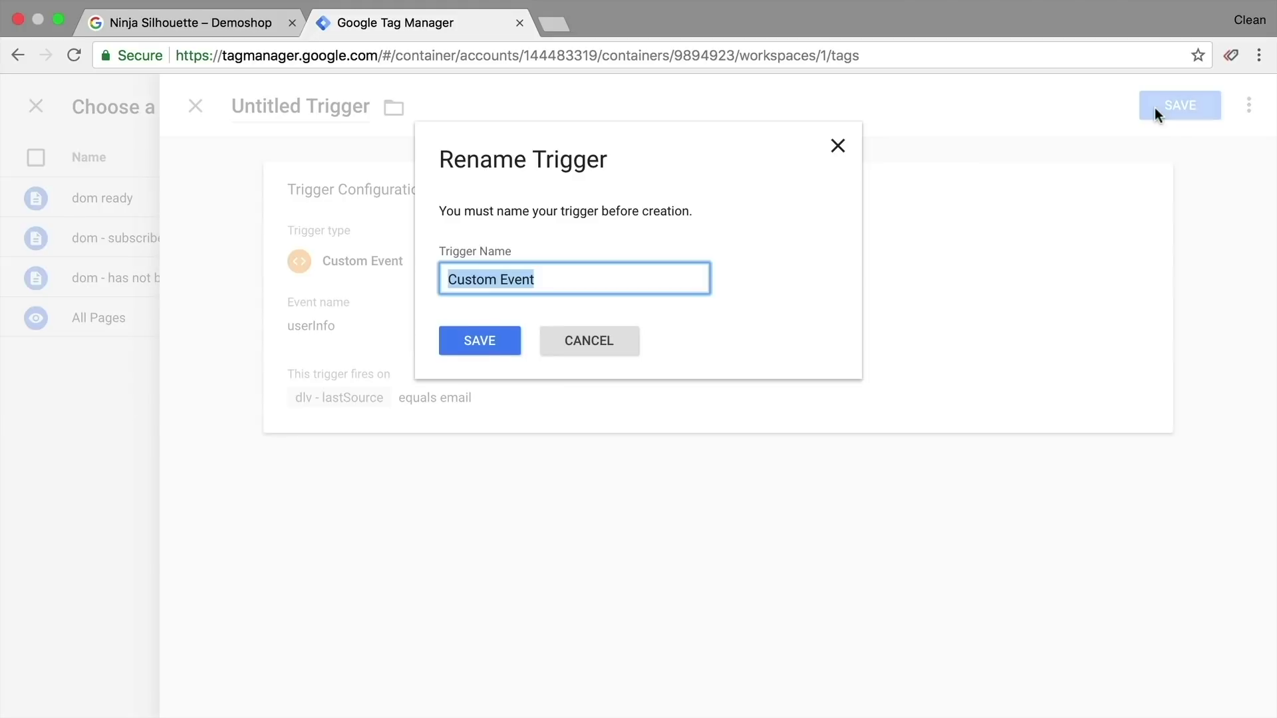
text(c - )
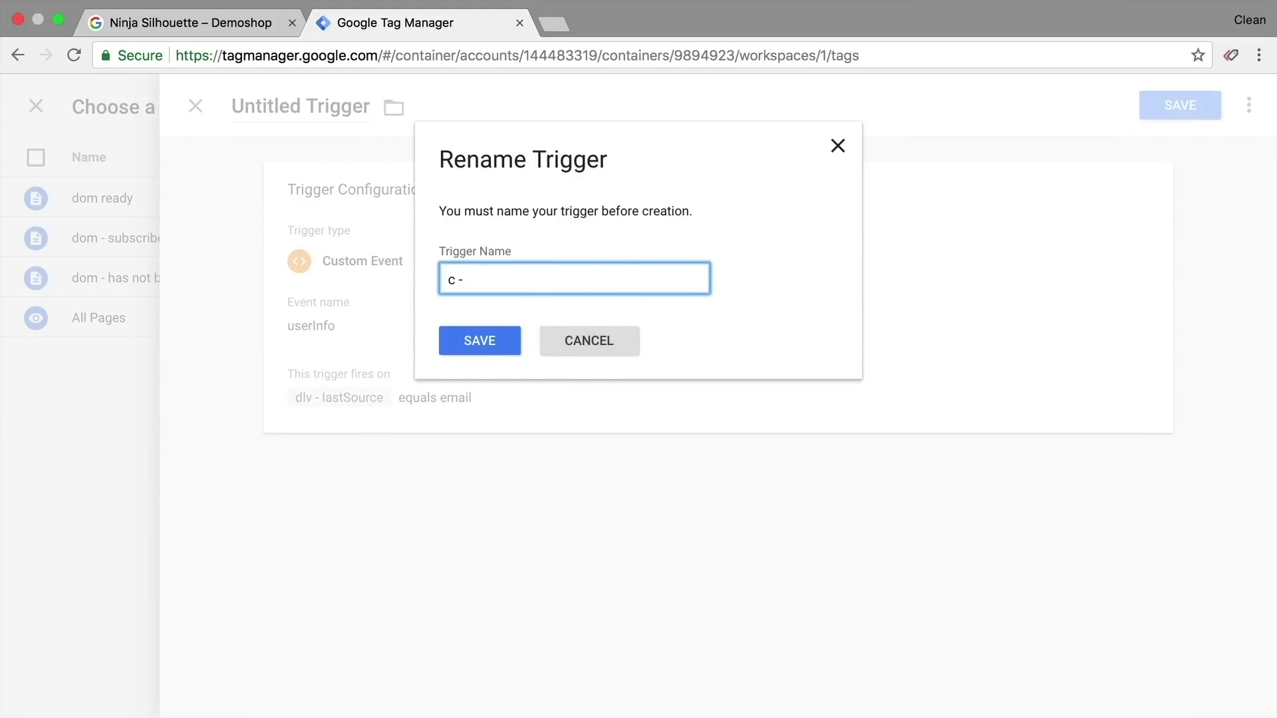
text(last)
text(Source email)
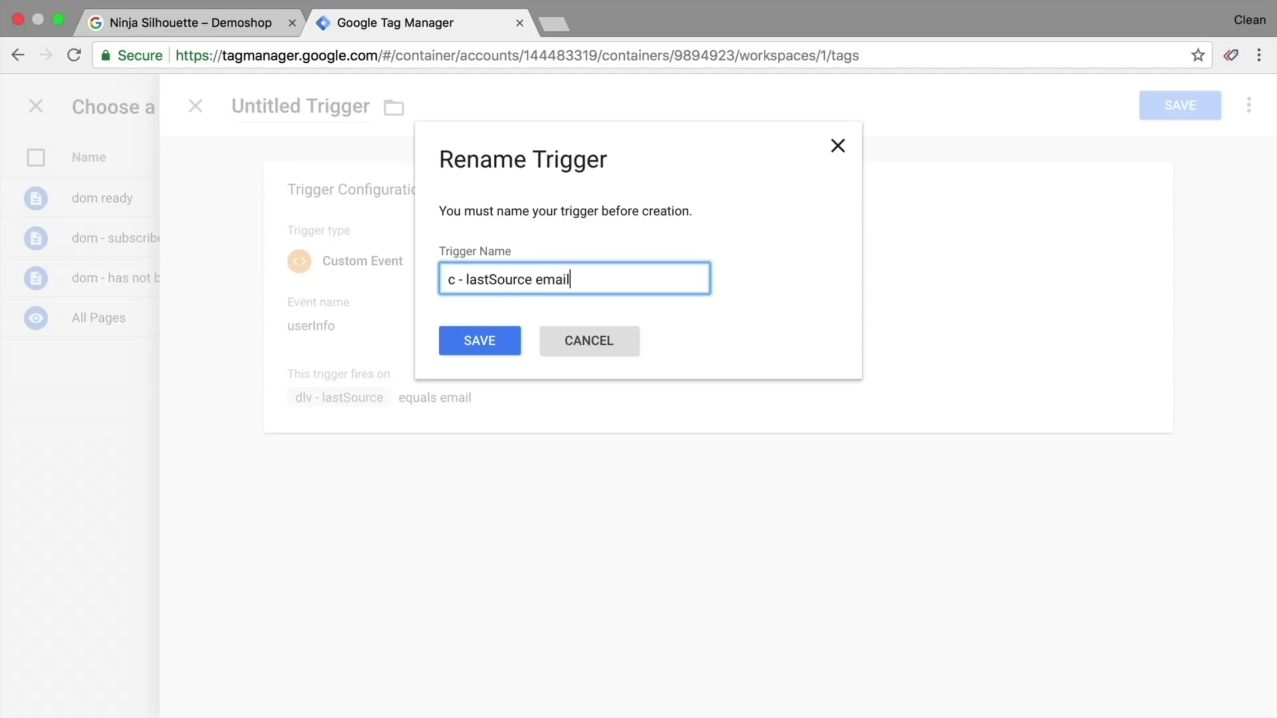
click(479, 340)
click(1181, 105)
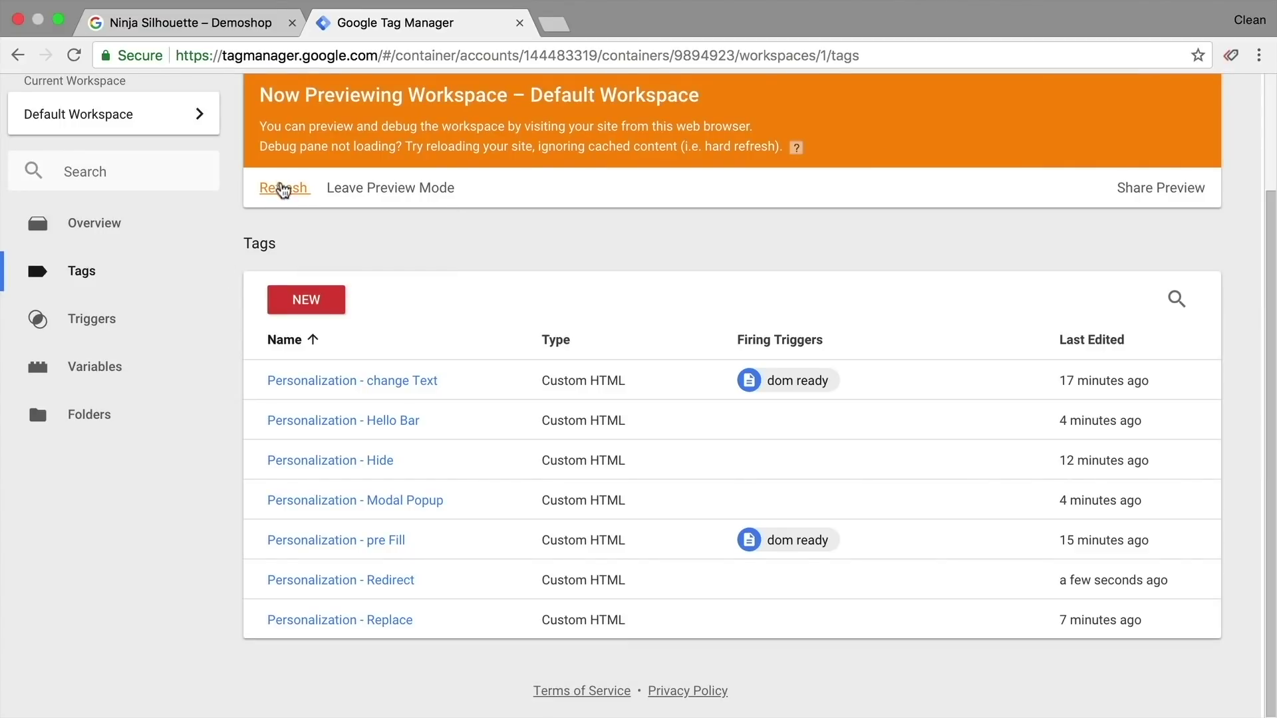
- Save the Redirect tag, check the Demoshop homepage preview, and return to Tag Manager
click(284, 187)
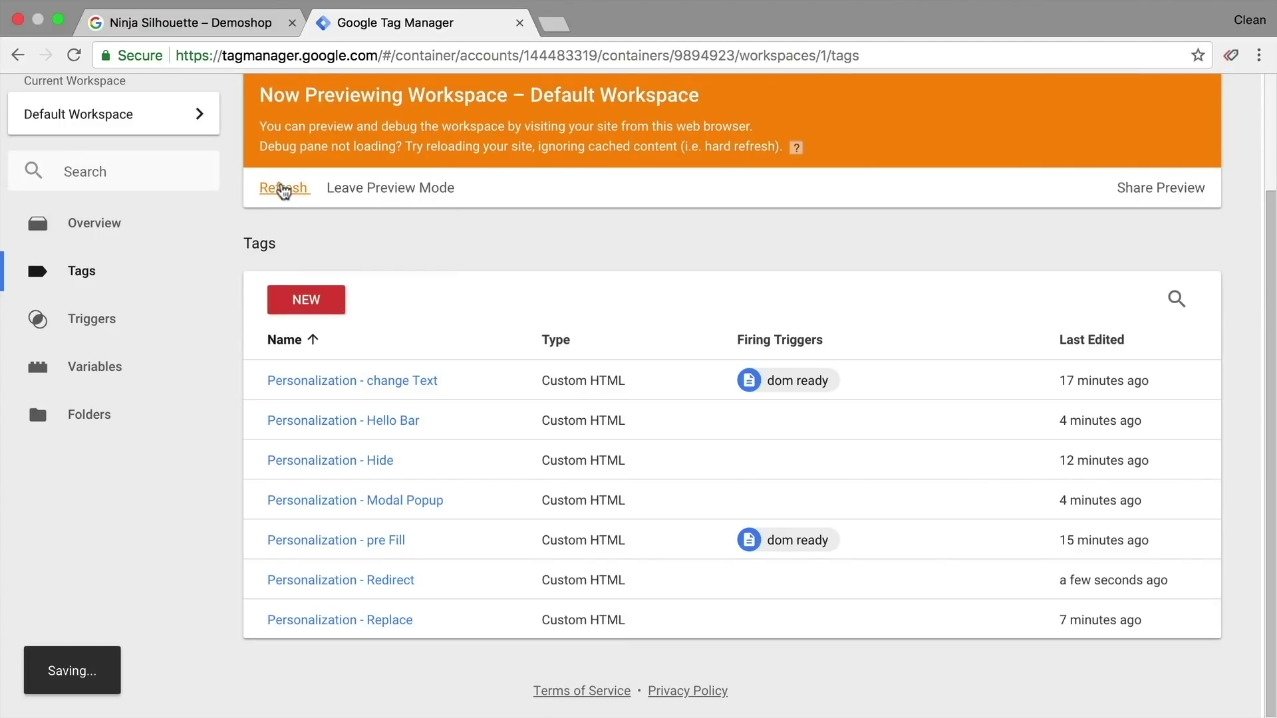
click(191, 23)
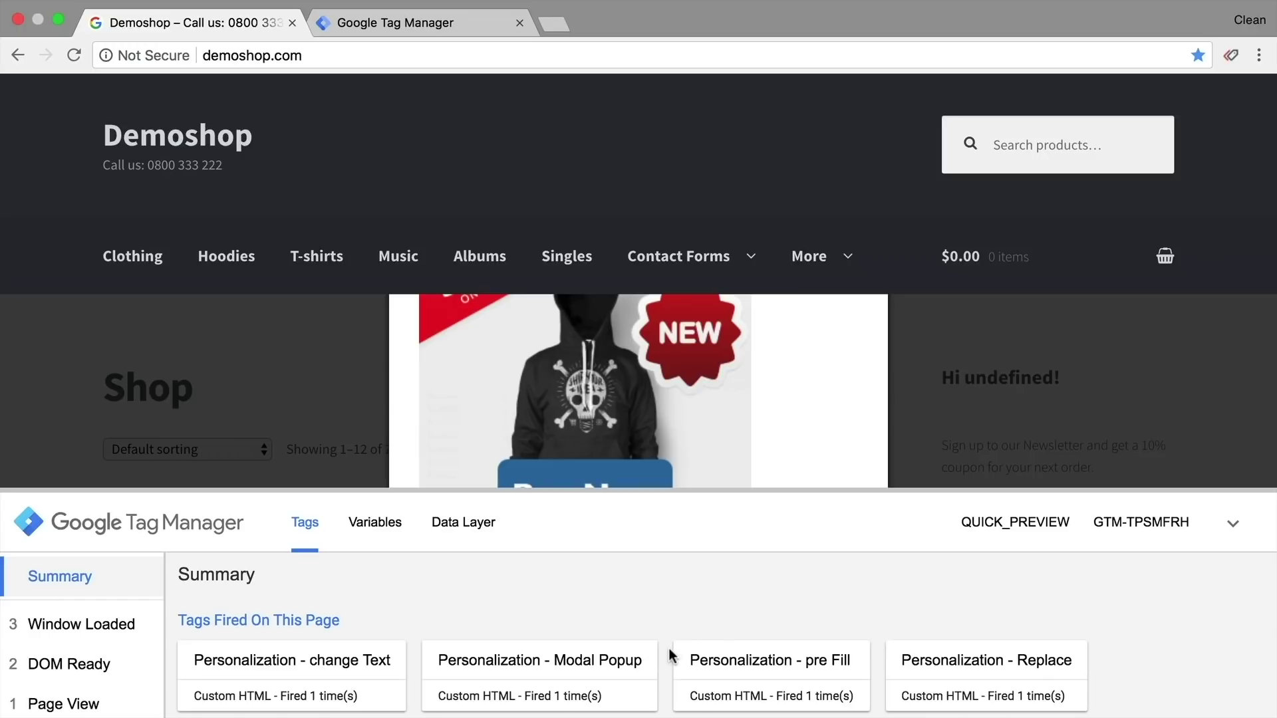
scroll(671, 656, down, 2)
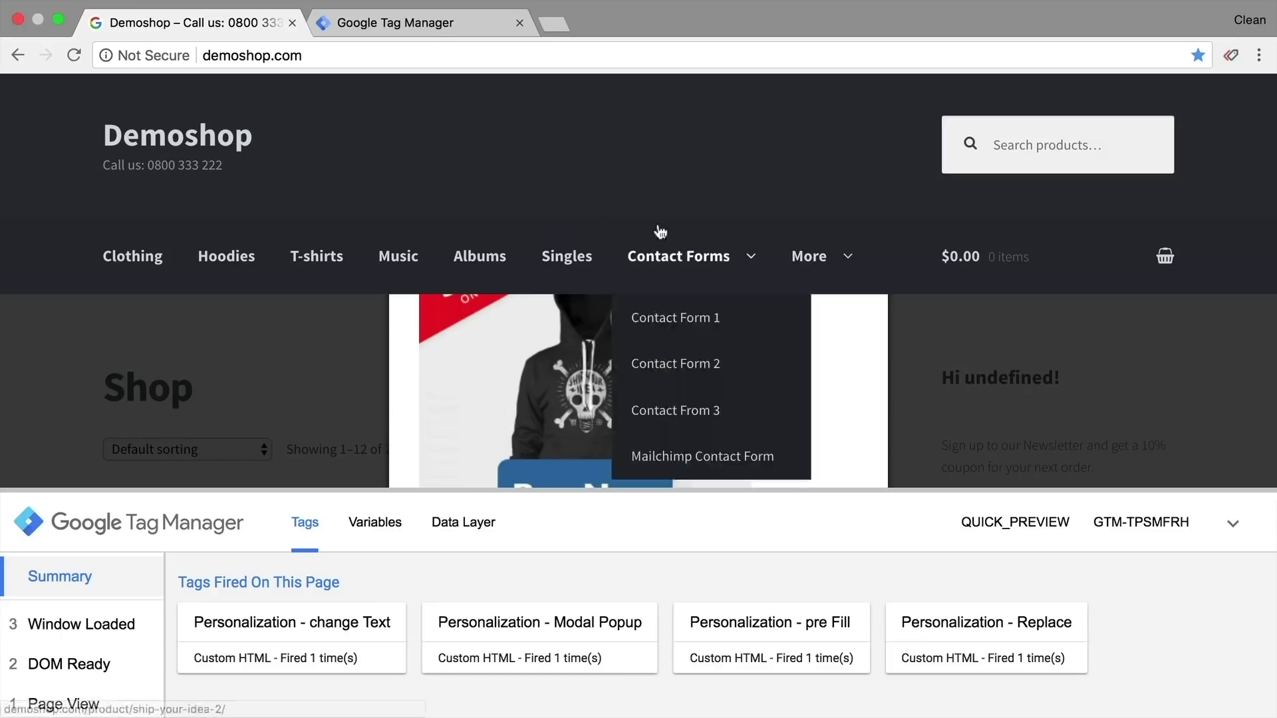
click(217, 53)
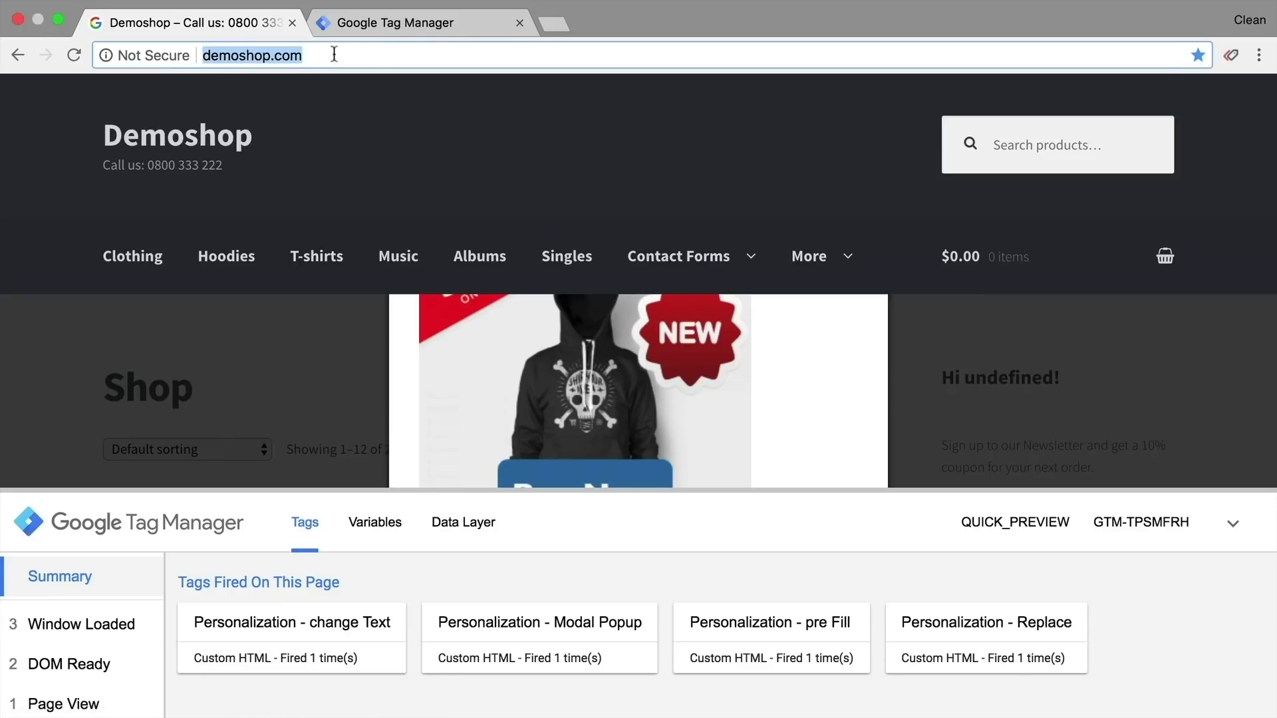
click(406, 23)
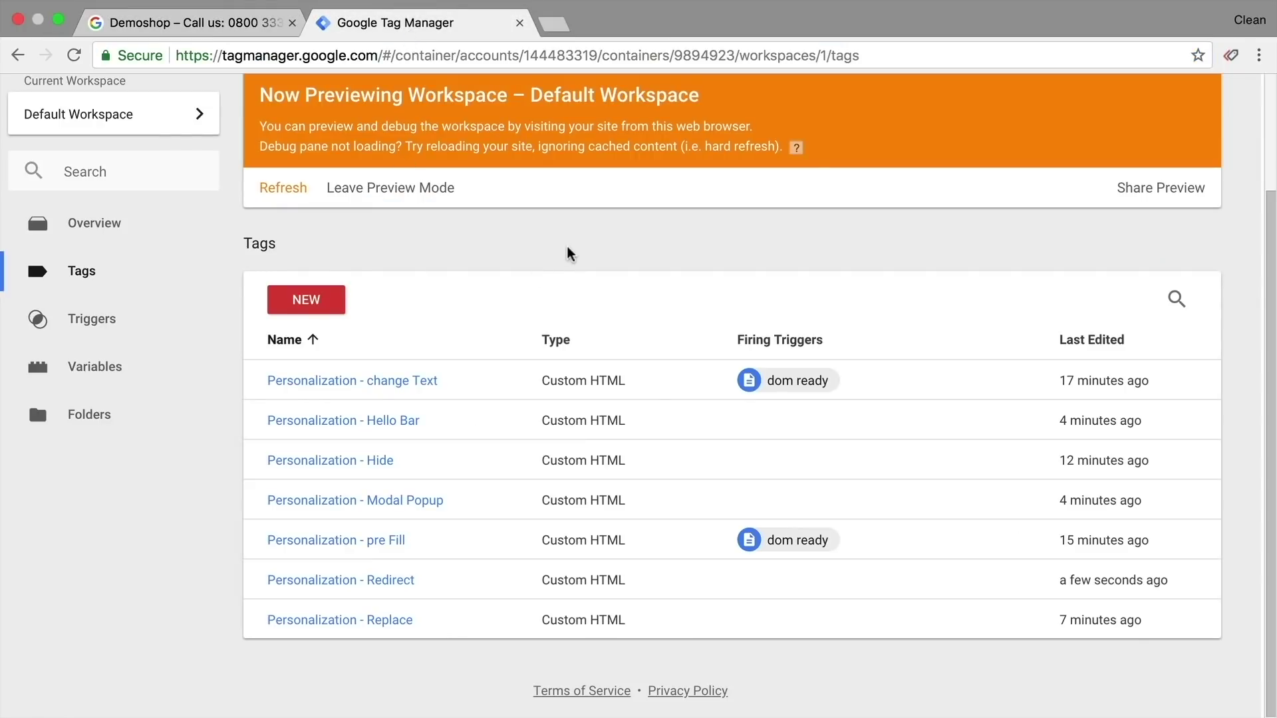